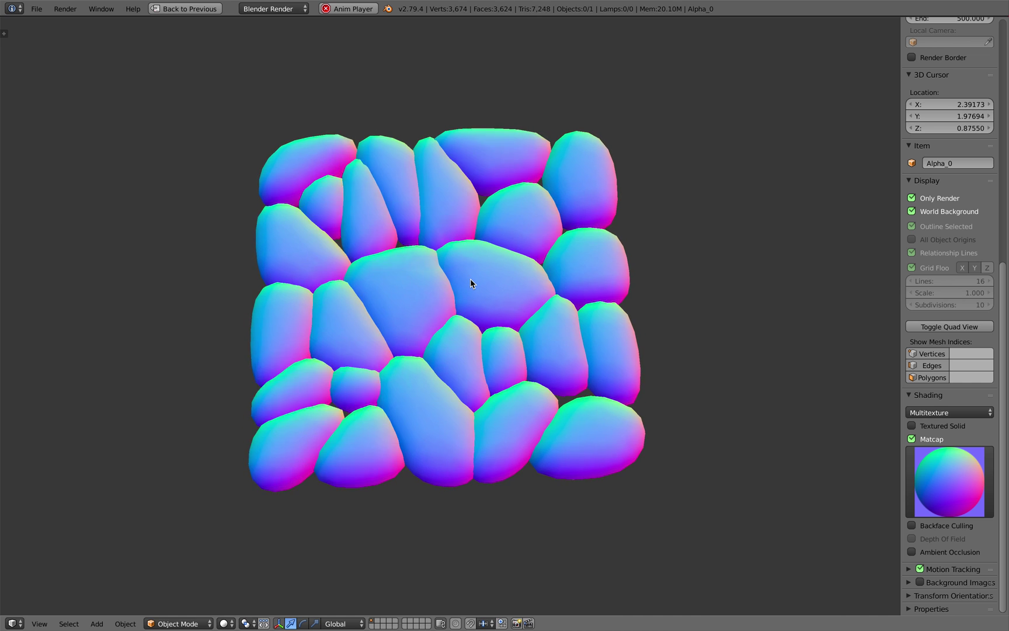
Step: Select the Voronoi mesh, restore the multi-editor layout from the full-screen view and enlarge the node editor
mouse_move(502, 333)
middle_mouse_down()
mouse_move(484, 315)
mouse_move(504, 284)
mouse_move(556, 289)
mouse_move(496, 335)
middle_mouse_up()
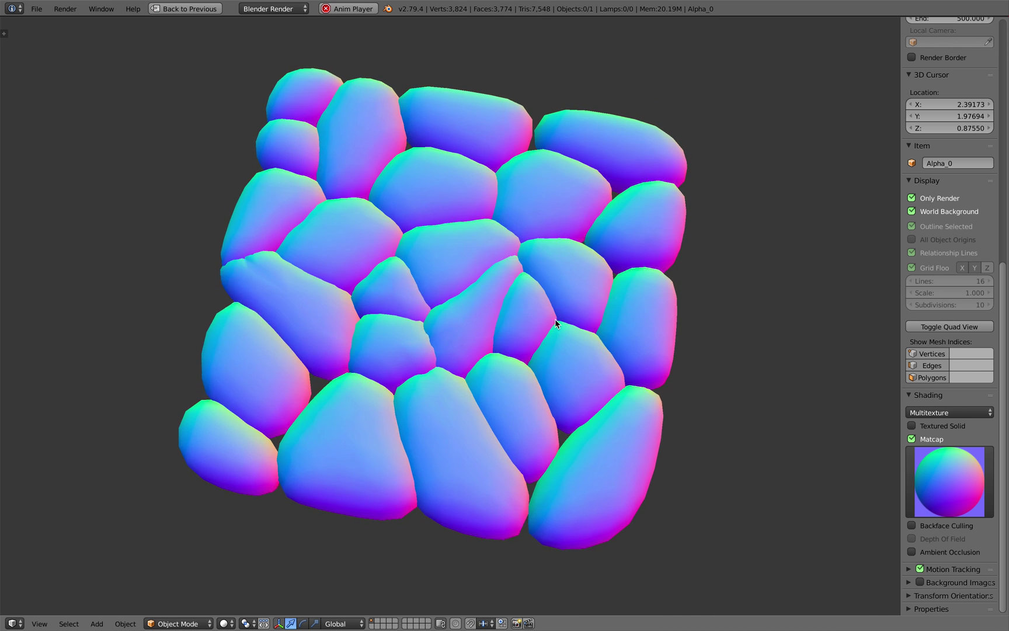
right_click(558, 325)
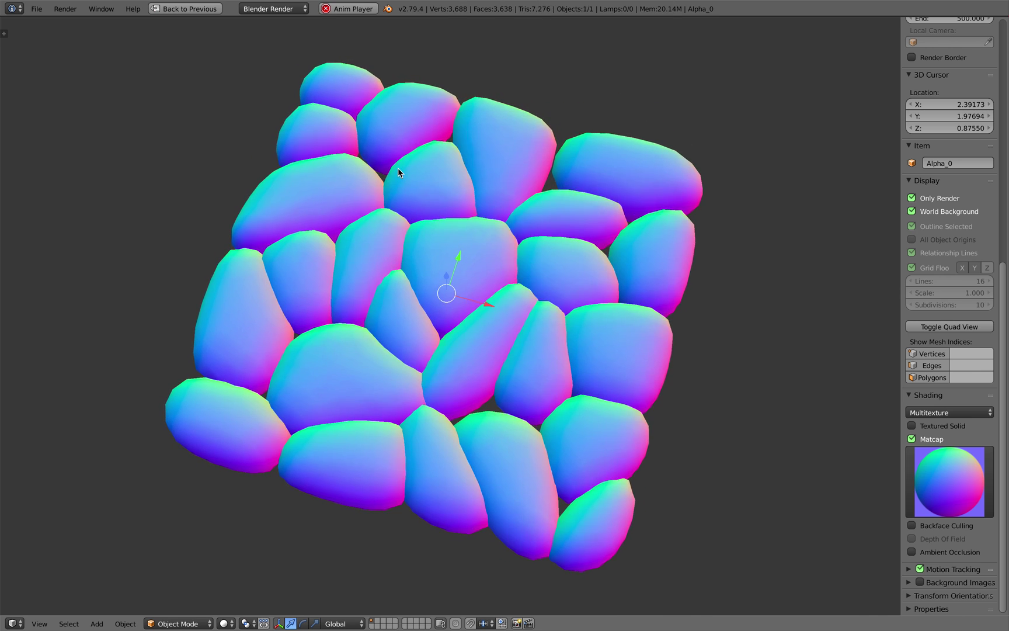
left_click(213, 10)
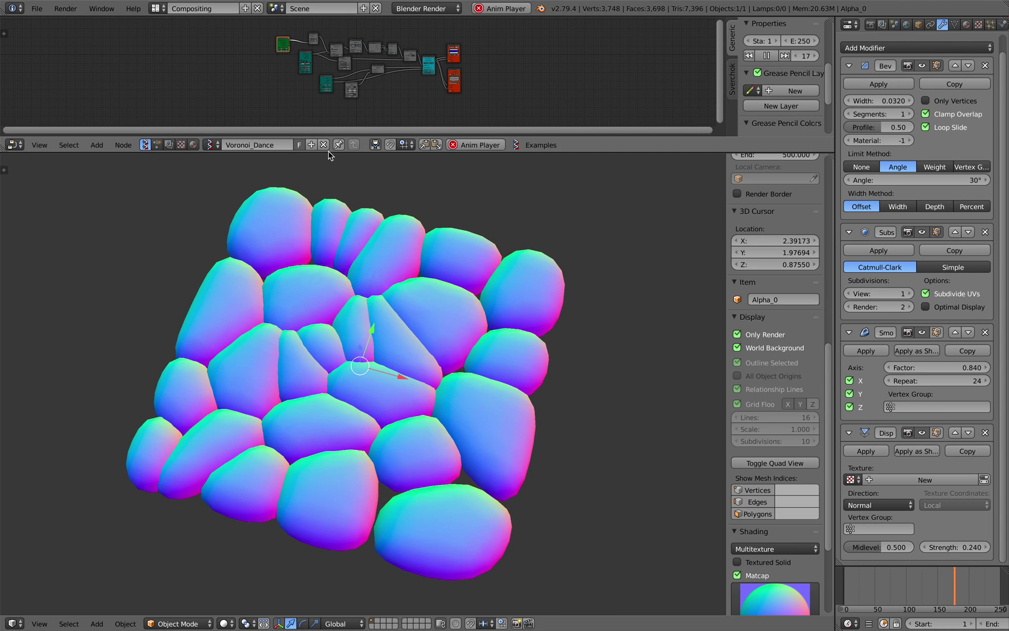
left_click_drag(328, 153, 331, 234)
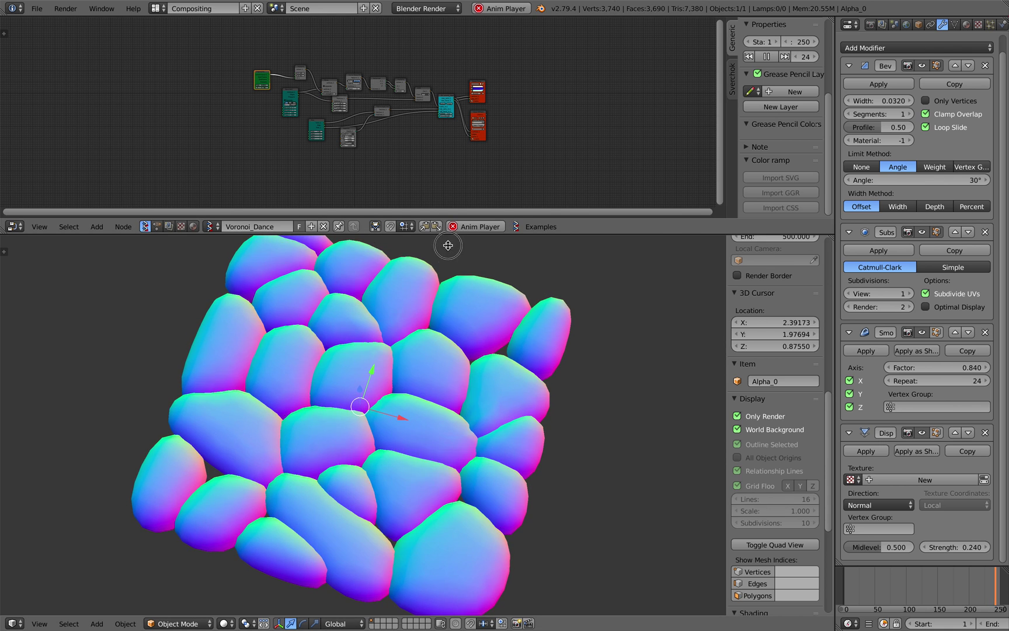
left_click_drag(442, 233, 439, 256)
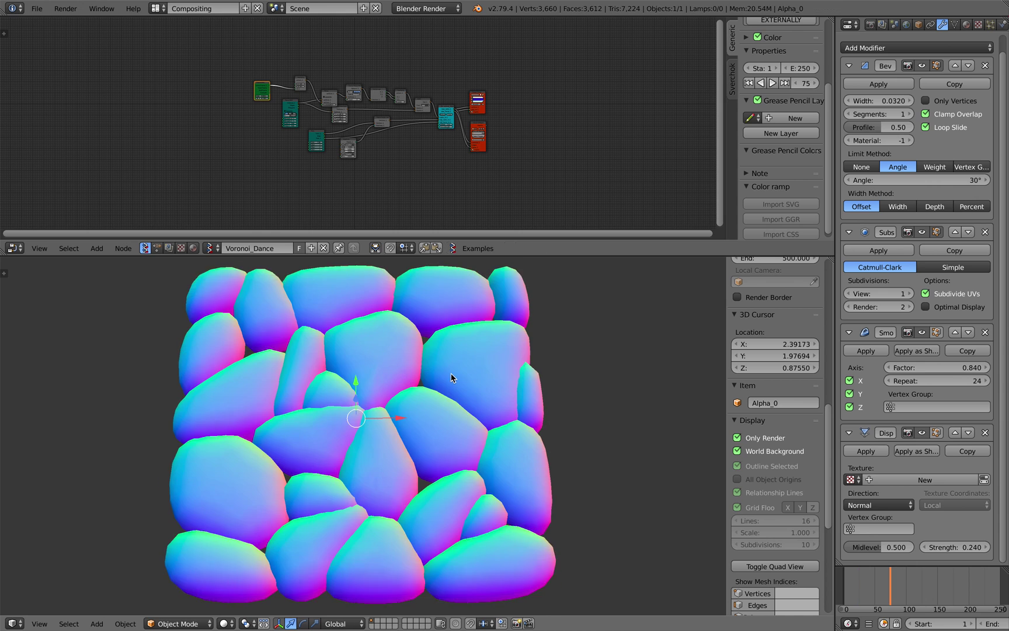
Step: Stop the animation playback so the Voronoi mesh stays on a single frame
key("alt+a")
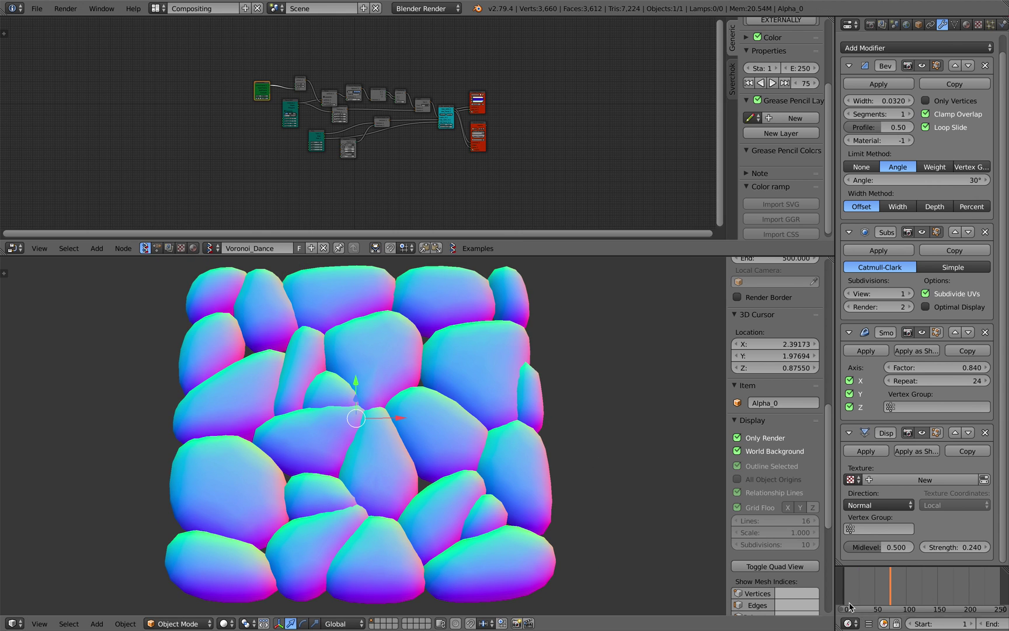
key("alt+a")
key("Escape")
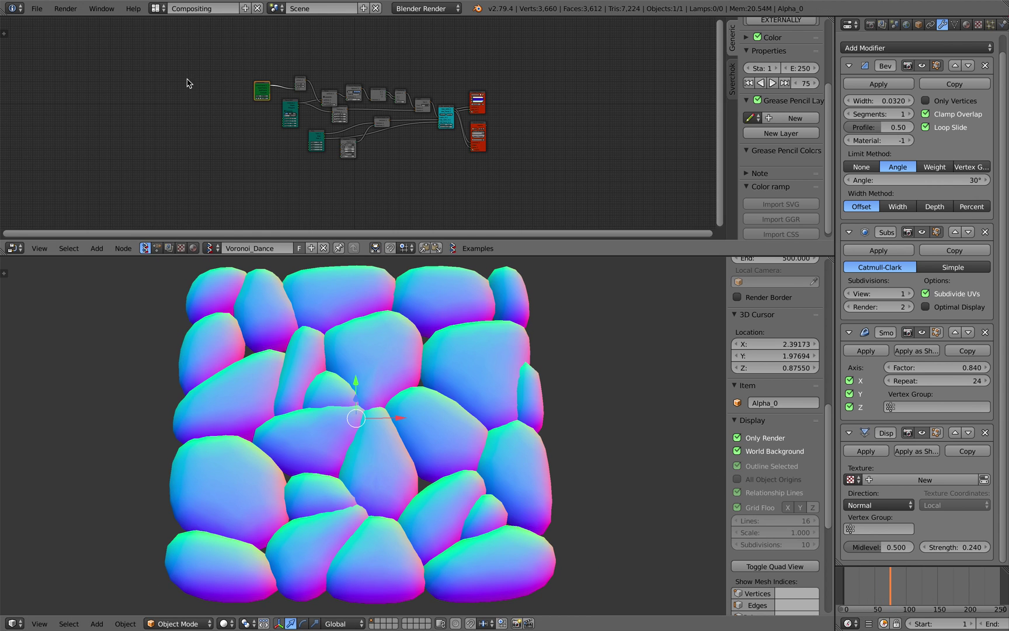
Step: Give the node editor more height and bring the start of the Voronoi_Dance node tree into close view
scroll(204, 127, "up", 6)
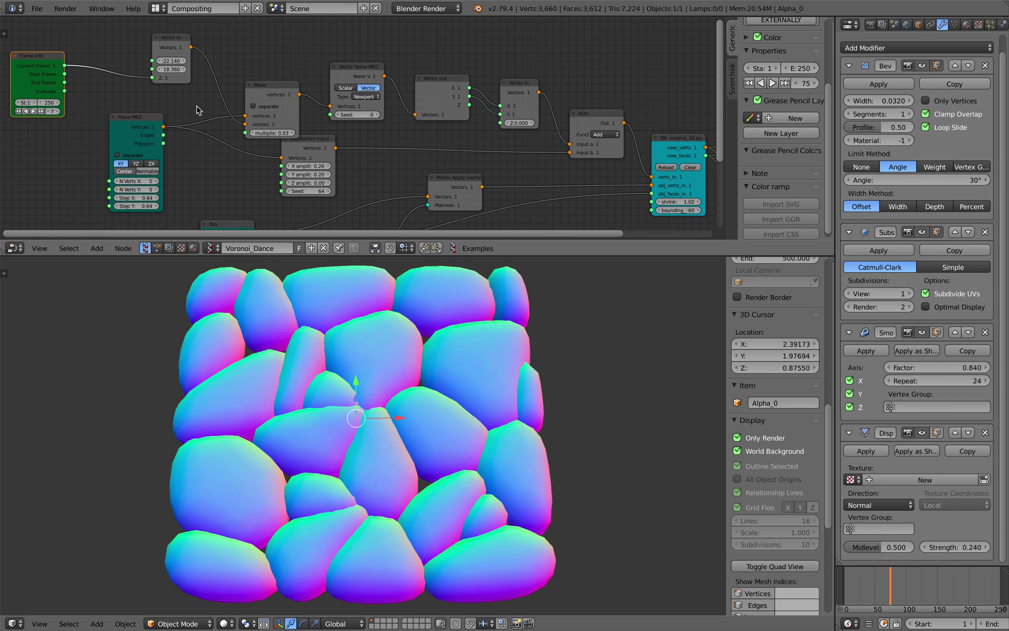
left_click_drag(261, 256, 240, 296)
scroll(236, 243, "down", 2)
middle_click_drag(235, 234, 251, 225)
left_click_drag(86, 75, 111, 65)
scroll(113, 73, "up", 1)
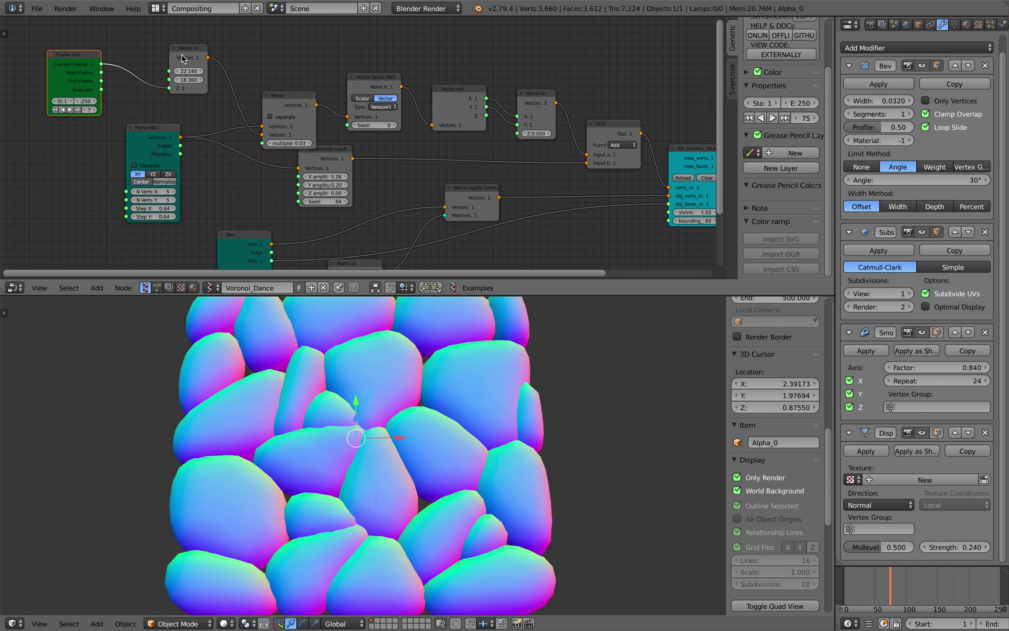
Step: Delete the Frame Info node and the Vector In node that feeds the Move node
left_click_drag(184, 53, 180, 53)
left_click(88, 55)
key("x")
left_click(184, 51)
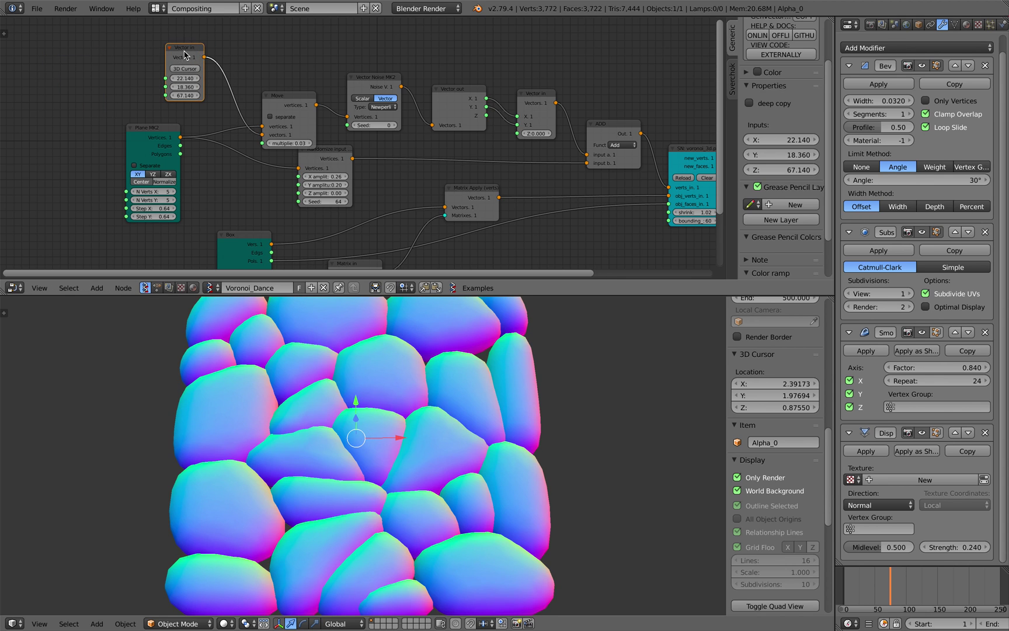
key("x")
Step: Set the X, Y and Z amplitudes of the Randomize Input Vectors node to 0, shifting the Plane and Randomize nodes apart
left_click_drag(165, 129, 150, 122)
scroll(437, 441, "down", 3)
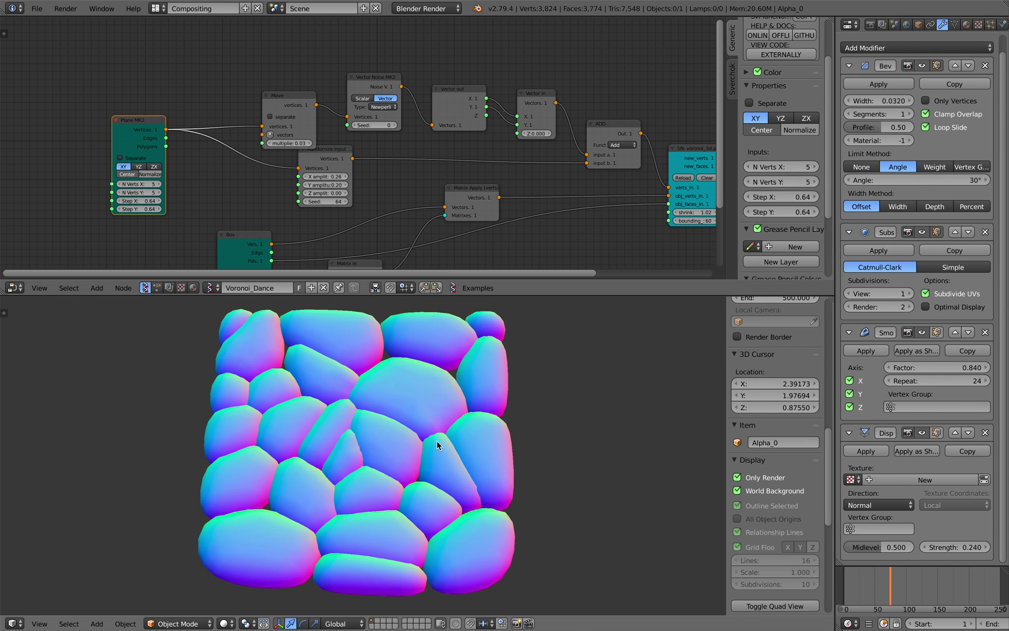
middle_click_drag(437, 441, 438, 441)
middle_click_drag(139, 209, 146, 186)
middle_click_drag(230, 183, 216, 183)
scroll(217, 183, "up", 1)
left_click_drag(312, 127, 281, 140)
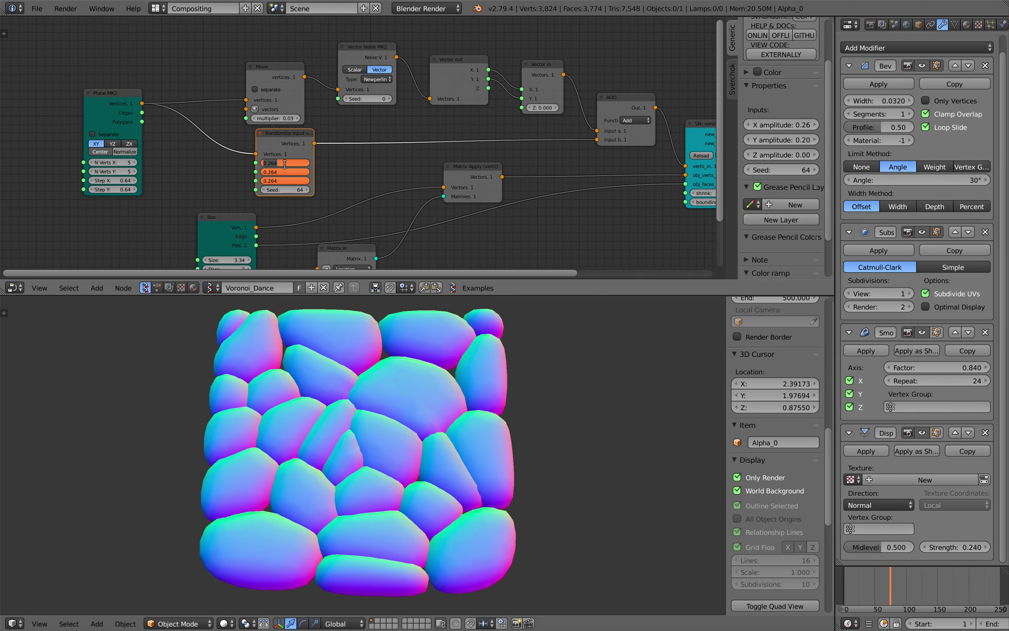
key("Return")
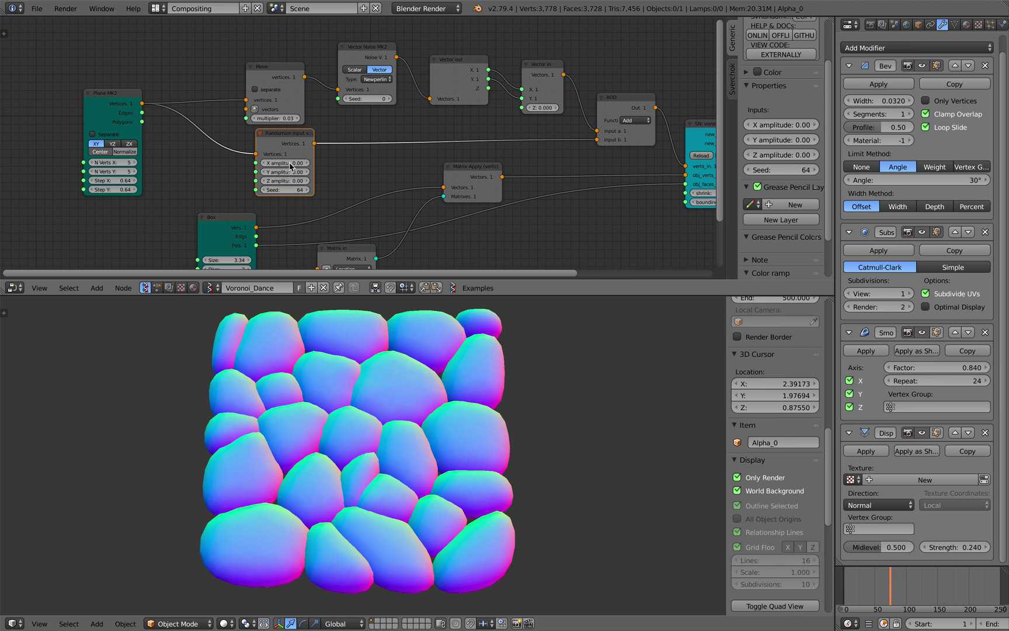
left_click_drag(287, 142, 271, 142)
Step: Set the Move node's multiplier to 0 and the Vector Noise node's seed to 96
middle_click_drag(530, 127, 403, 110)
left_click_drag(500, 92, 492, 86)
left_click_drag(418, 53, 410, 48)
middle_click_drag(343, 53, 360, 58)
left_click_drag(349, 57, 342, 50)
middle_click_drag(387, 77, 370, 102)
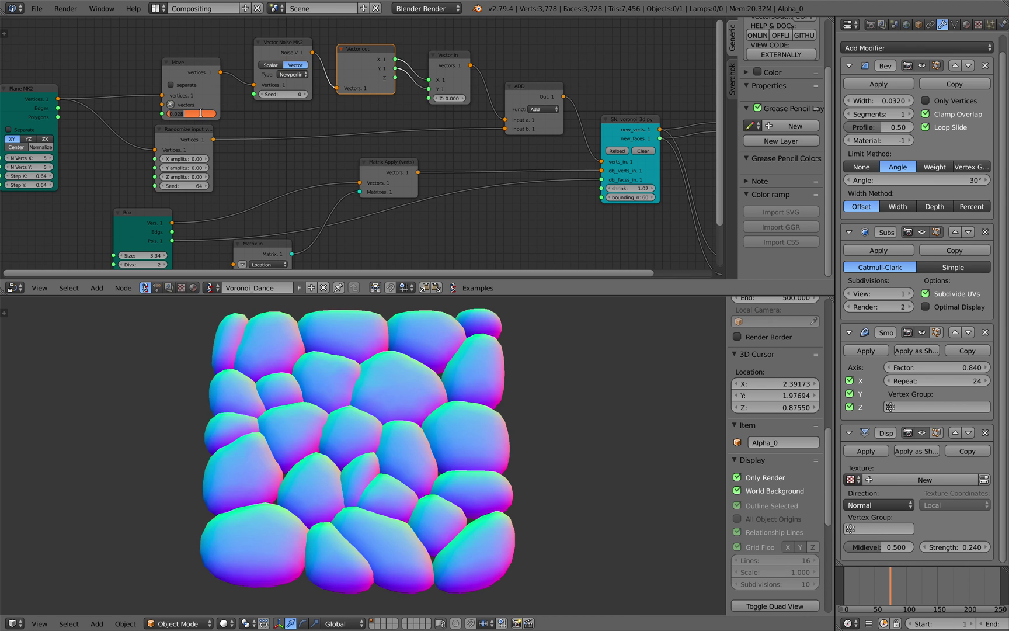
left_click_drag(192, 82, 176, 70)
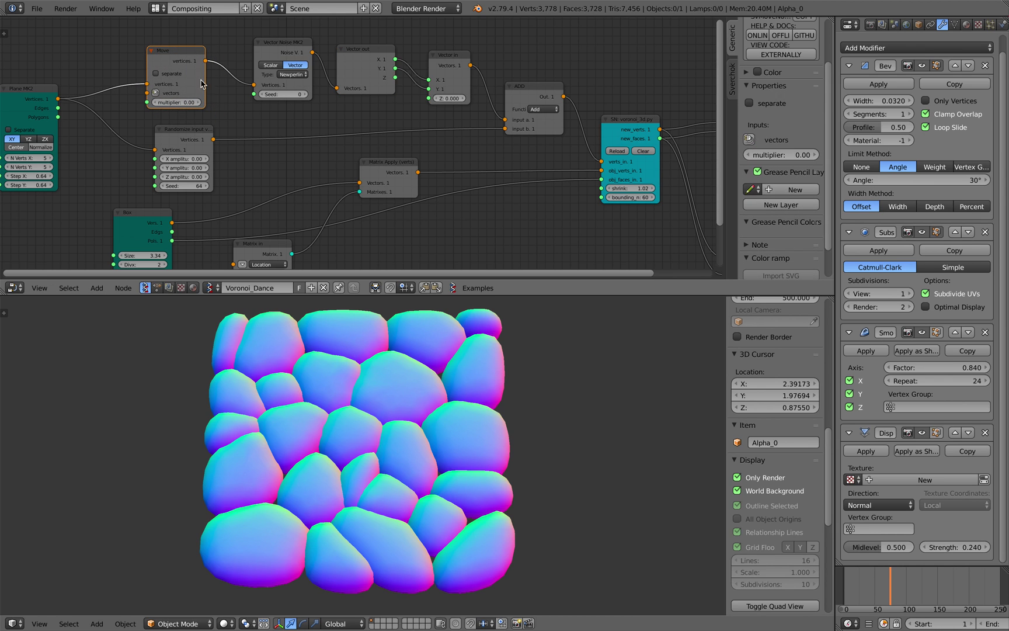
left_click_drag(286, 95, 342, 95)
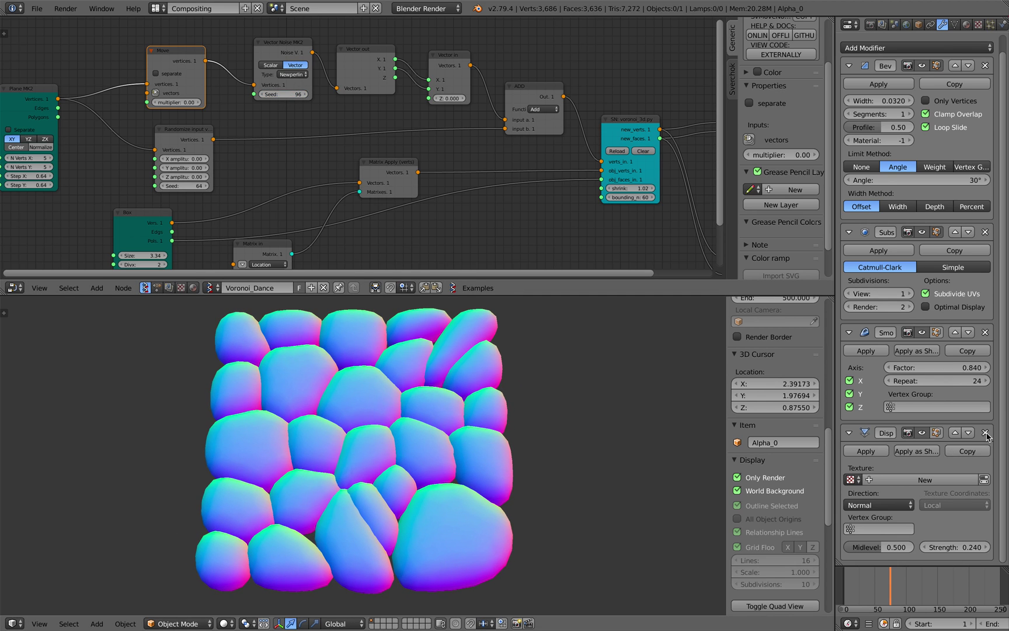
Step: Turn off the viewport display of the Displace, Subdivision Surface and Bevel modifiers on the mesh
left_click(923, 434)
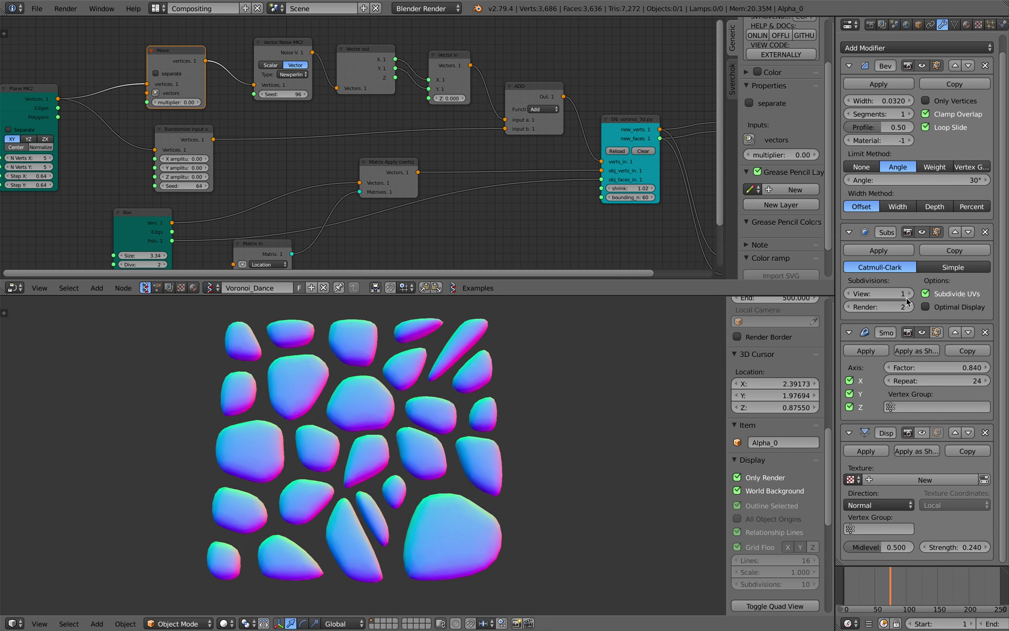
left_click(921, 232)
left_click(922, 66)
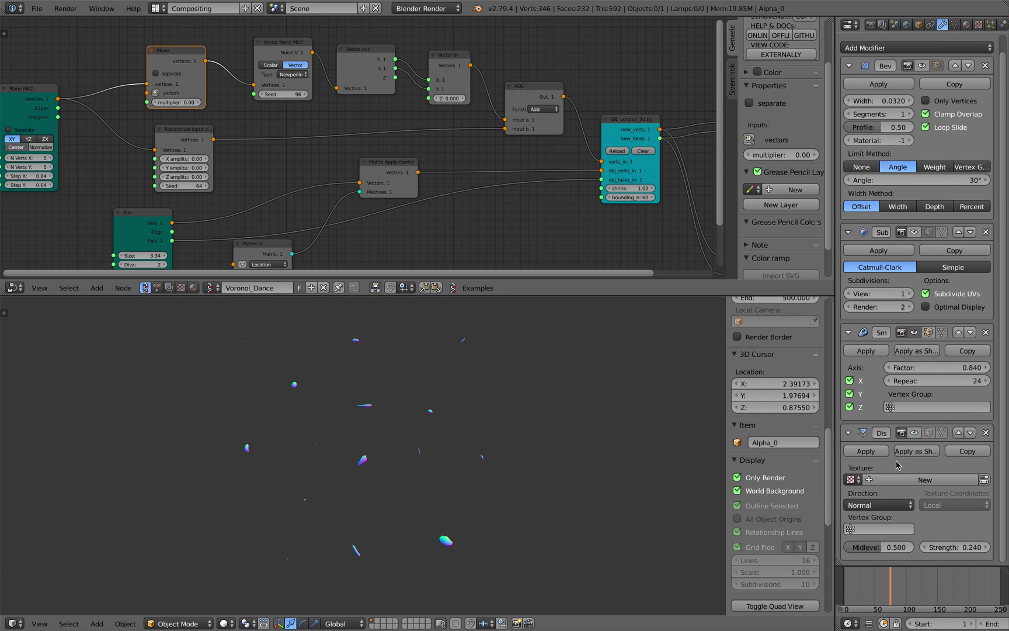
Step: Turn on the Viewer Draw node's display of the Voronoi cells
scroll(903, 465, "up", 1)
mouse_move(643, 182)
middle_mouse_down()
mouse_move(536, 167)
mouse_move(504, 129)
middle_mouse_up()
left_click(622, 91)
Step: Delete the Viewer BMesh node and the Alpha_0 mesh it generated
left_click(627, 163)
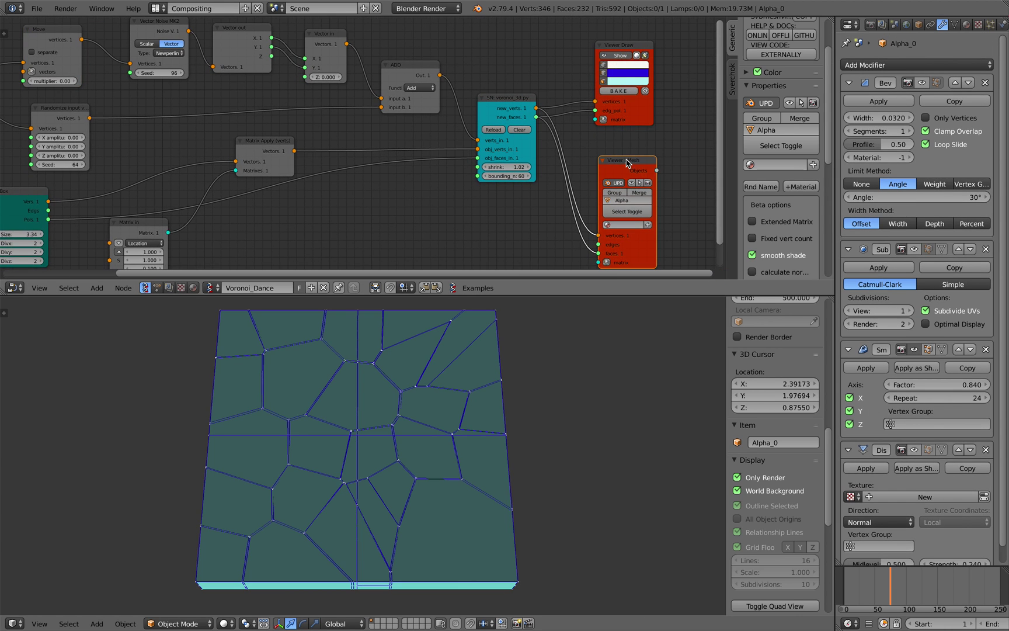
left_click_drag(629, 165, 621, 161)
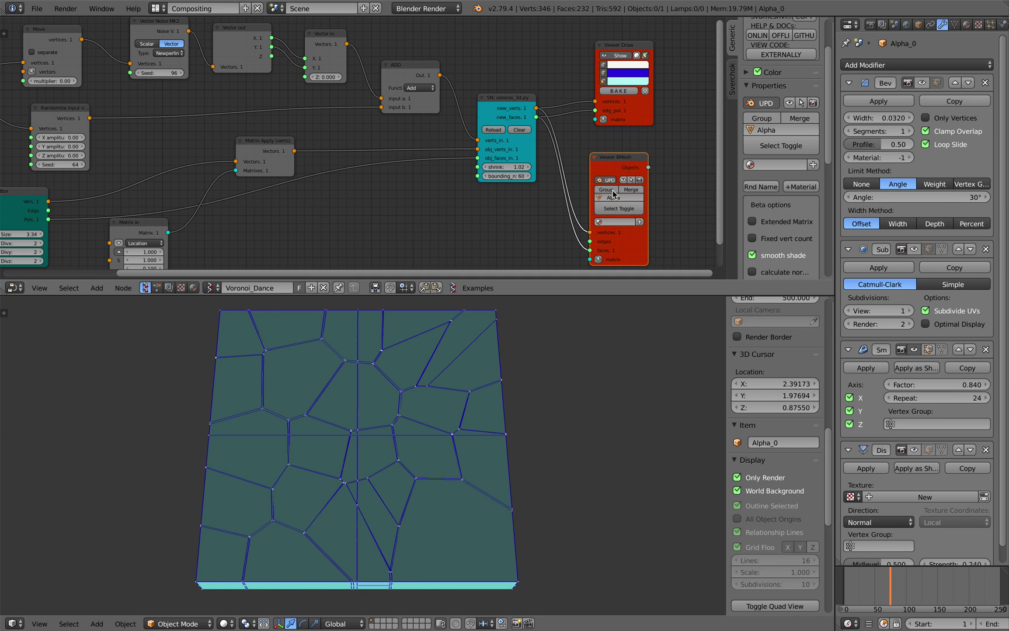
key("x")
middle_click_drag(555, 412, 527, 397)
key("a")
left_click(525, 394)
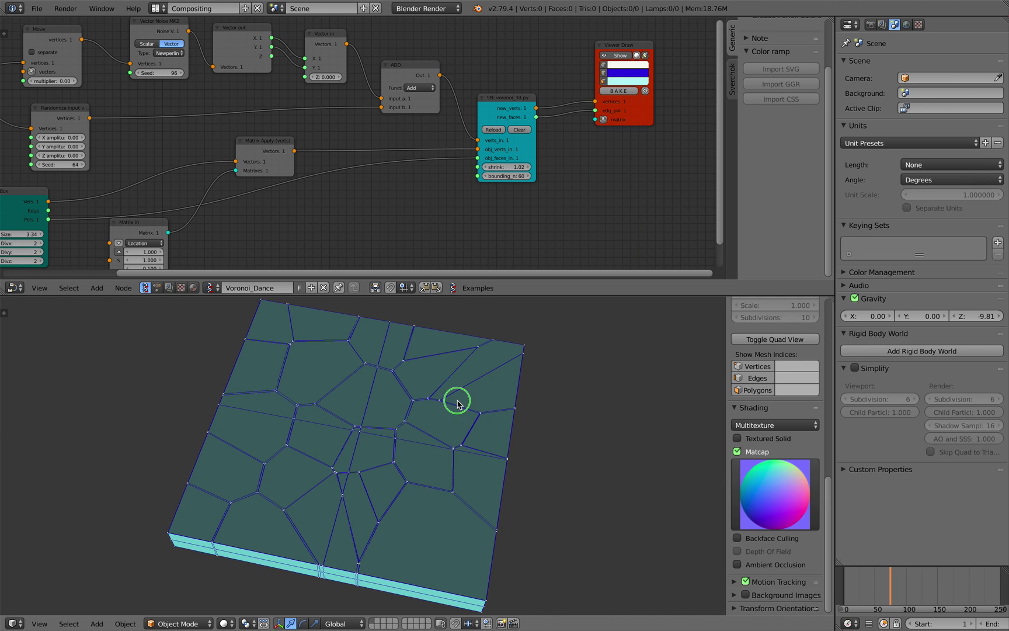
Step: Set the shrink value of the voronoi_3d script node to 0.90
scroll(544, 187, "up", 2, "ctrl")
left_click_drag(544, 170, 520, 170)
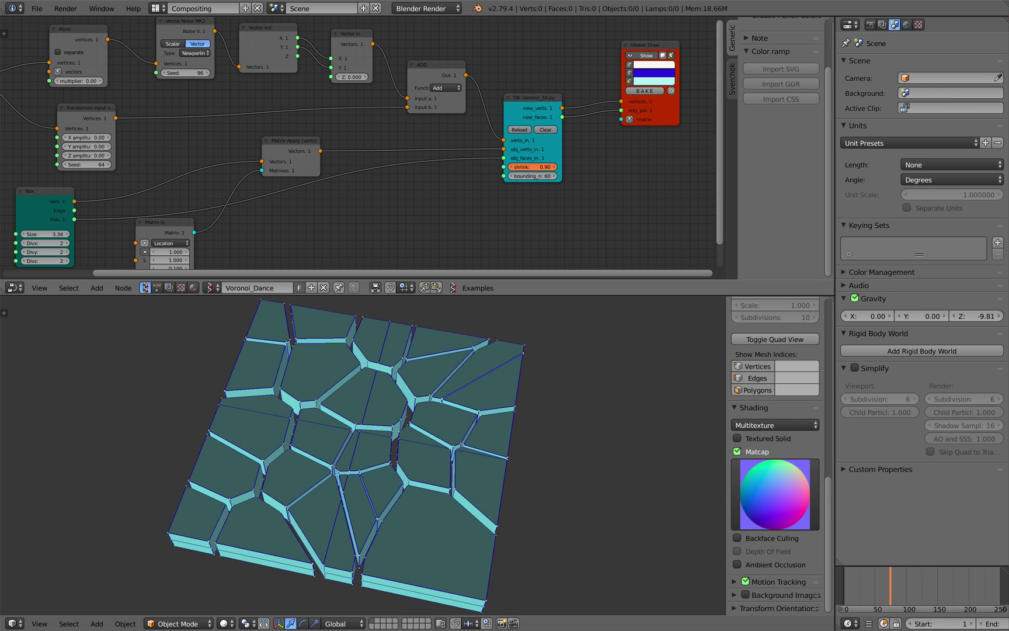
middle_click_drag(483, 432, 483, 449)
Step: Set the Box node's size to 3.94 and the Matrix In node's Z scale to 1
middle_click_drag(245, 190, 407, 165)
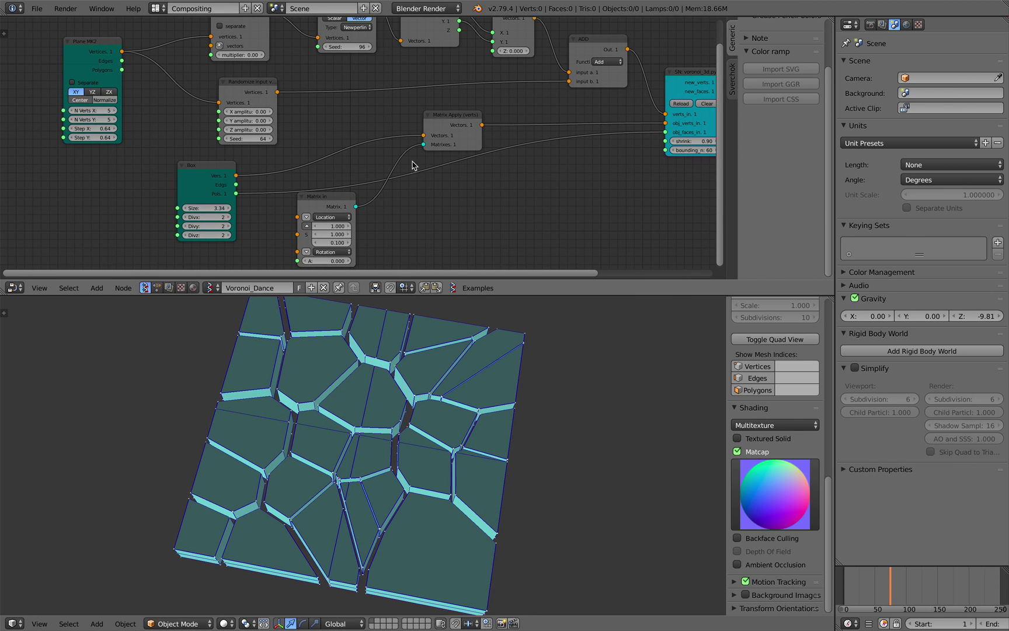
left_click_drag(212, 168, 211, 205)
left_click_drag(212, 212, 221, 187)
left_click_drag(341, 203, 334, 226)
middle_click_drag(329, 190, 326, 156)
left_click_drag(322, 231, 335, 231)
key("Return")
Step: Set the Matrix In node's Z scale to 0.112 and save over the existing blend file
scroll(461, 383, "down", 5)
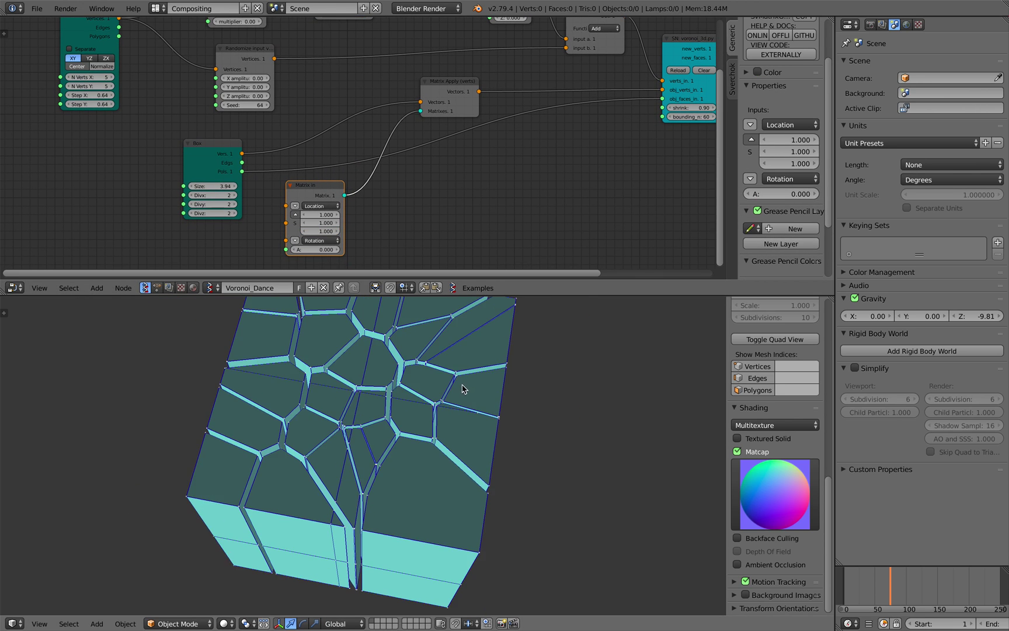
left_click_drag(326, 231, 304, 231)
middle_click_drag(361, 139, 371, 198)
key("ctrl+s")
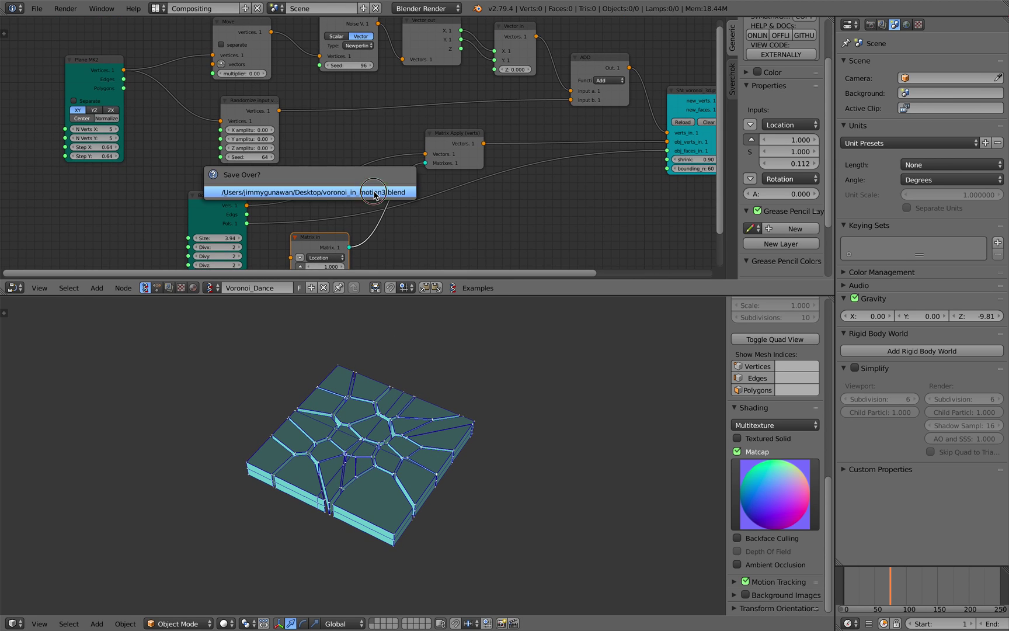
left_click(372, 194)
Step: Connect the Plane node's vertices output directly to the verts_in input of the voronoi_3d script node
left_click_drag(236, 109, 244, 108)
scroll(250, 109, "down", 2)
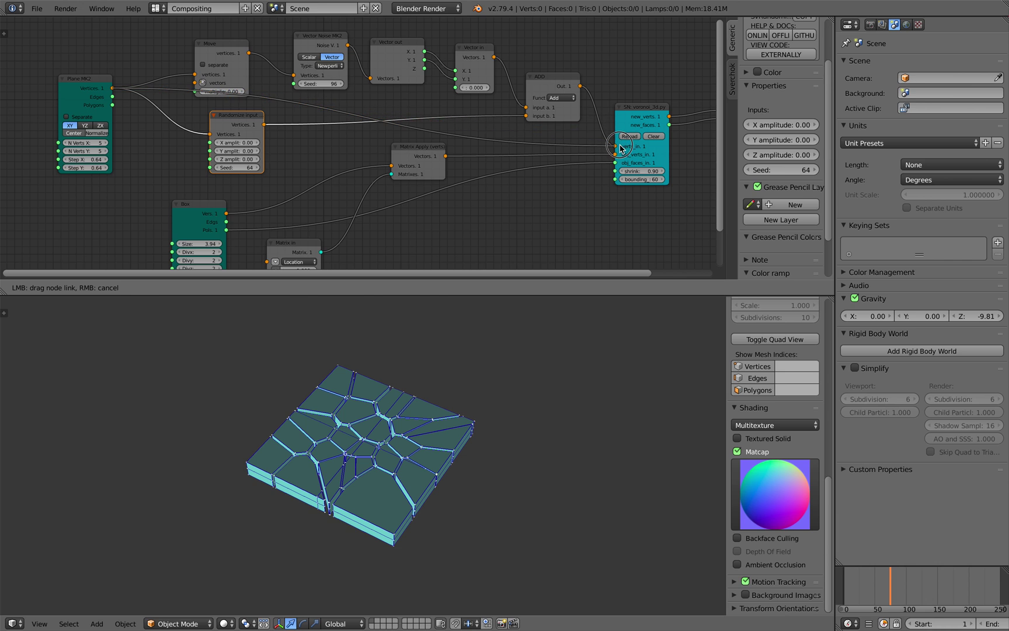
left_click_drag(620, 148, 615, 146)
scroll(462, 417, "up", 3)
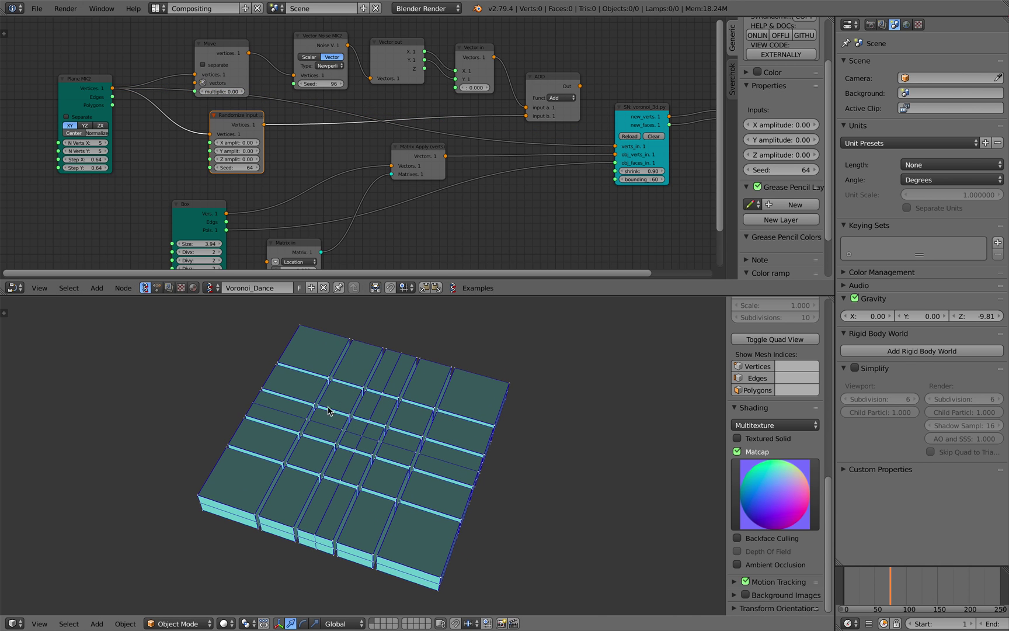
middle_click_drag(337, 396, 405, 419)
Step: Reposition and widen the voronoi_3d script node and move the Viewer Draw node farther from it
middle_click_drag(558, 208, 408, 188)
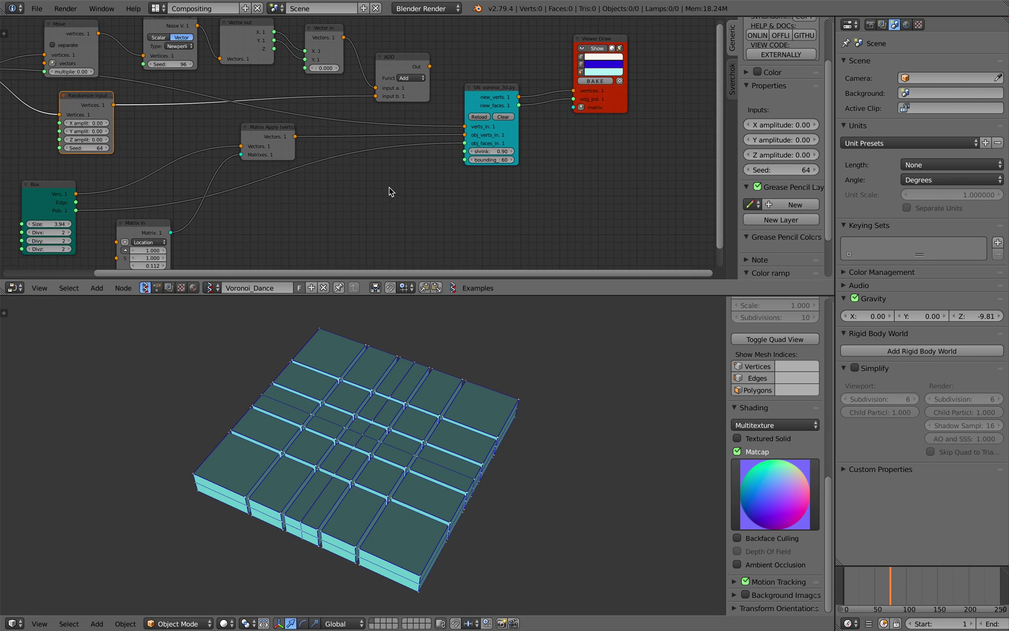
middle_click_drag(480, 136, 294, 139)
scroll(294, 139, "up", 3)
left_click_drag(303, 98, 297, 116)
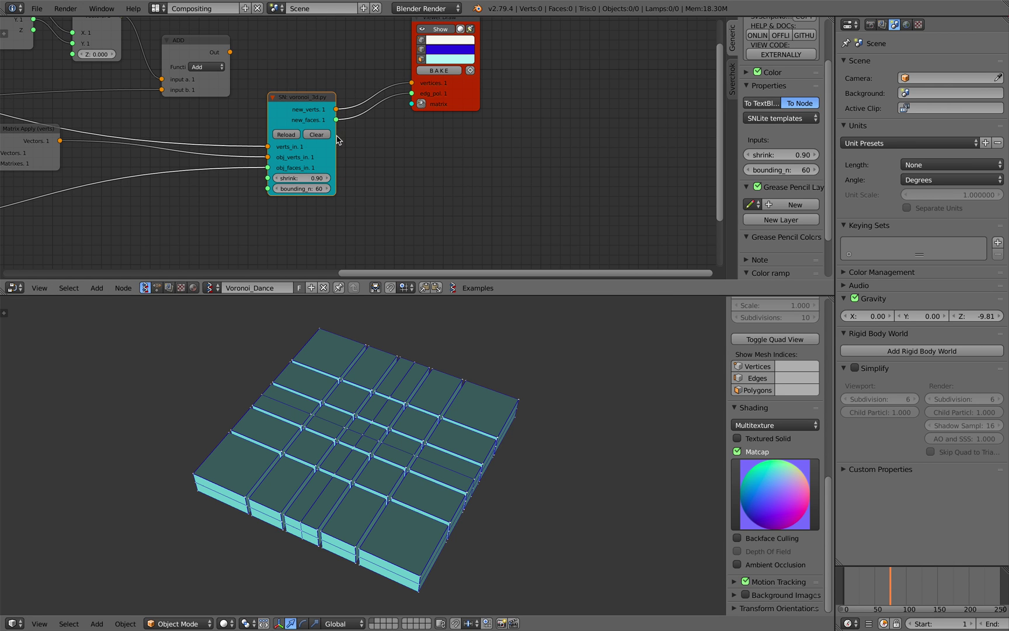
left_click_drag(350, 136, 359, 136)
left_click_drag(460, 109, 496, 116)
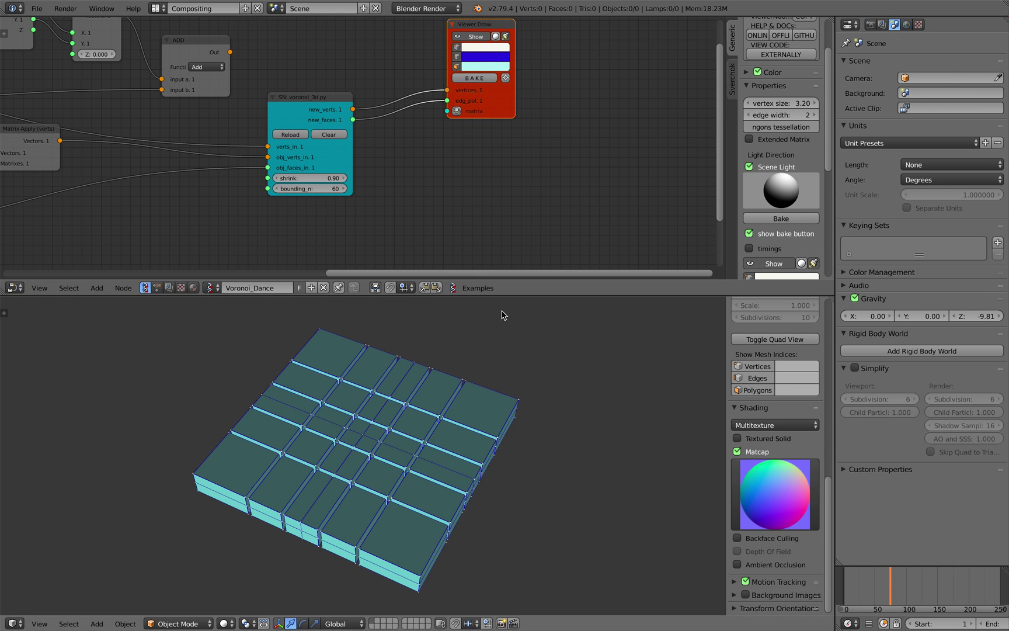
Step: Enlarge the node editor and add a Scripted Node Lite below the voronoi_3d node
left_click_drag(502, 295, 502, 380)
key("alt+space")
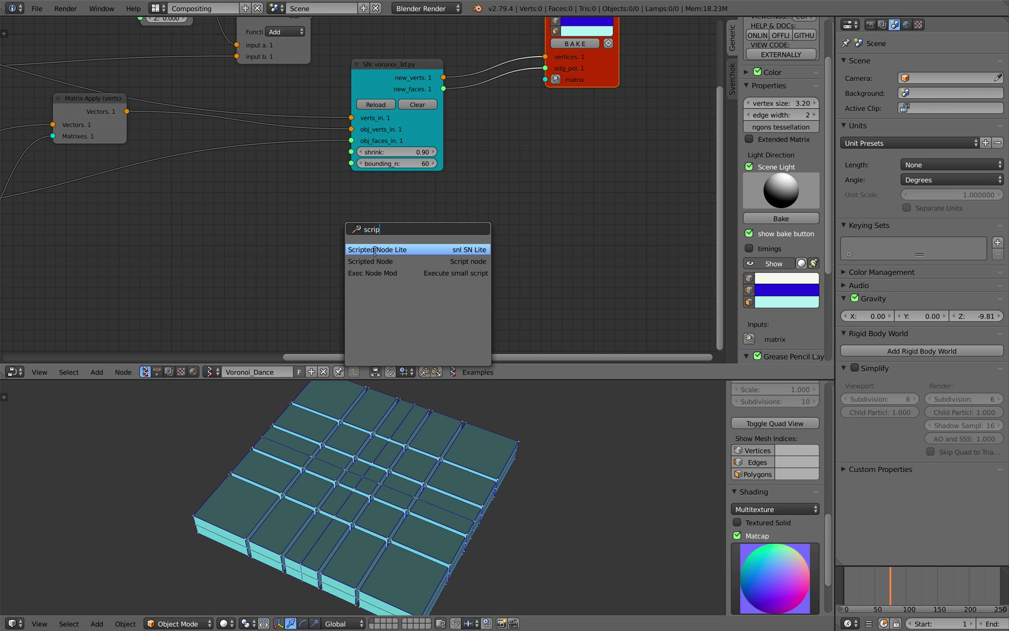
type("scrip")
left_click(381, 250)
left_click(332, 219)
scroll(593, 183, "up", 1)
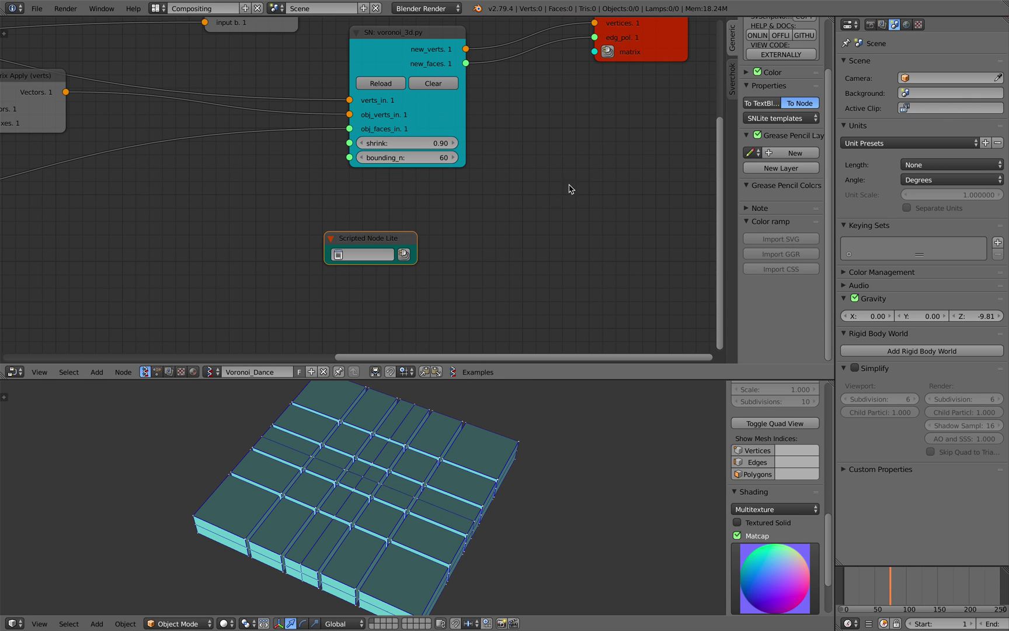
Step: Load the Voronoi With Radius template into the new script node and place it beneath the voronoi_3d node
left_click(773, 119)
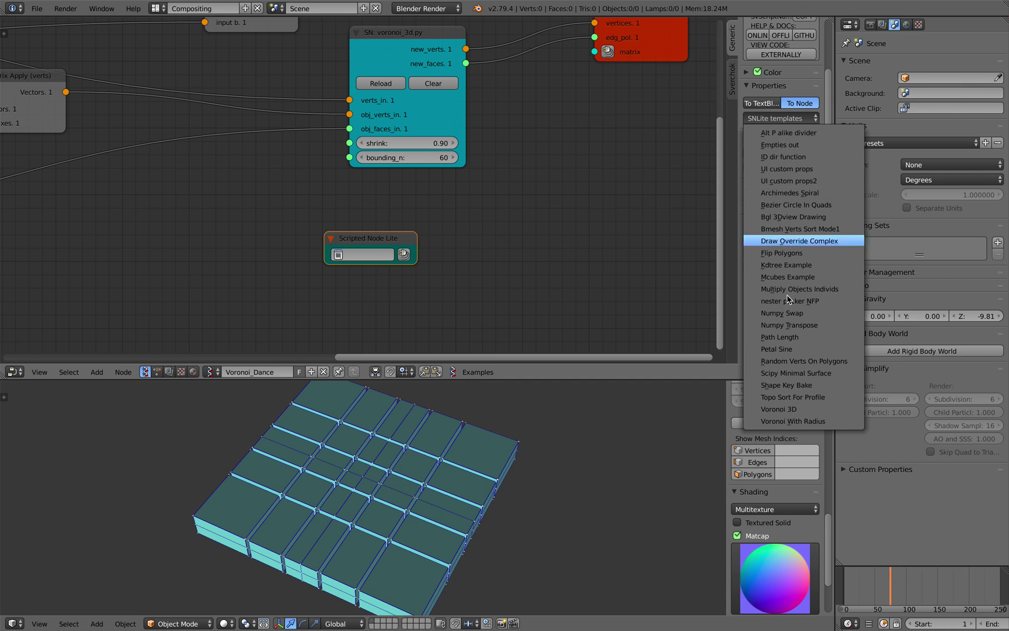
left_click(787, 421)
left_click_drag(365, 260, 378, 252)
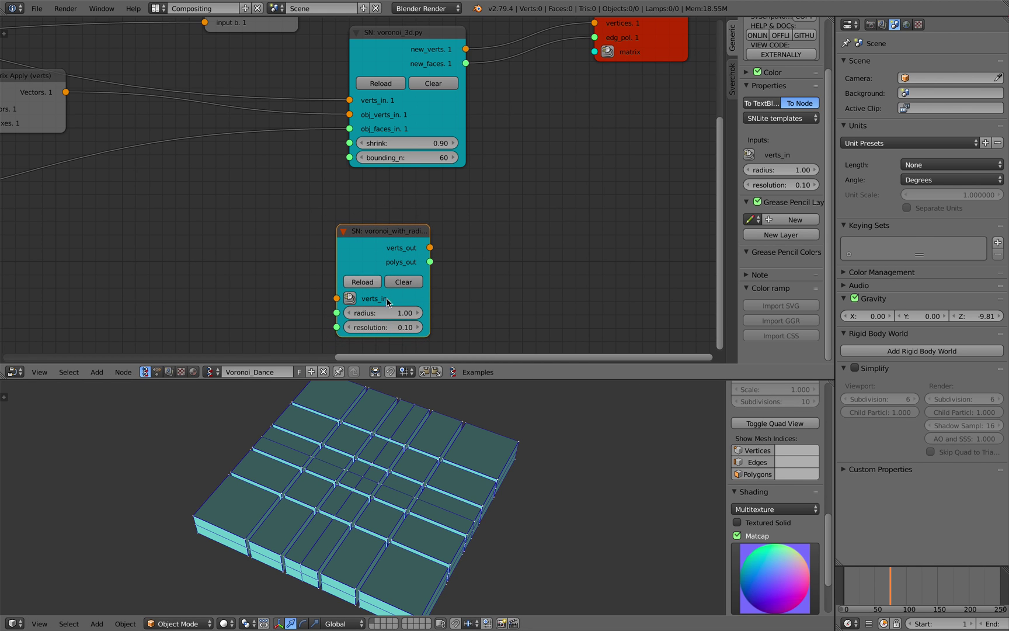
left_click_drag(400, 303, 440, 226)
scroll(430, 230, "down", 2)
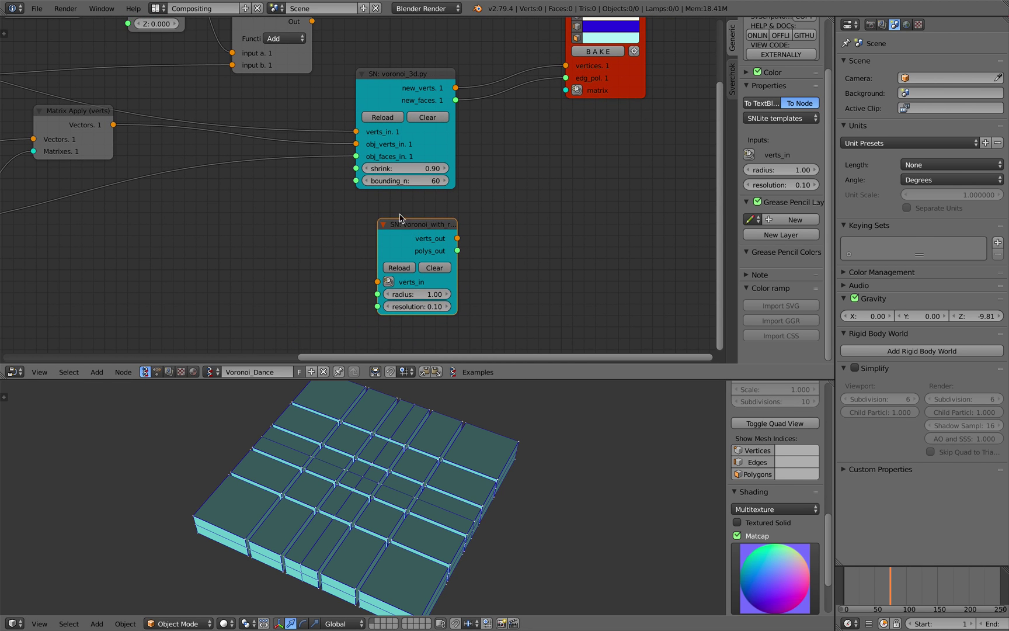
Step: Delete the voronoi_with_radius script node and save the file
key("x")
middle_click_drag(358, 183, 390, 277)
key("ctrl+s")
left_click(389, 277)
Step: Reposition the voronoi_3d script node and the Viewer Draw node beside each other
left_click_drag(429, 200, 384, 211)
left_click_drag(662, 167, 619, 197)
middle_click_drag(383, 197, 496, 194)
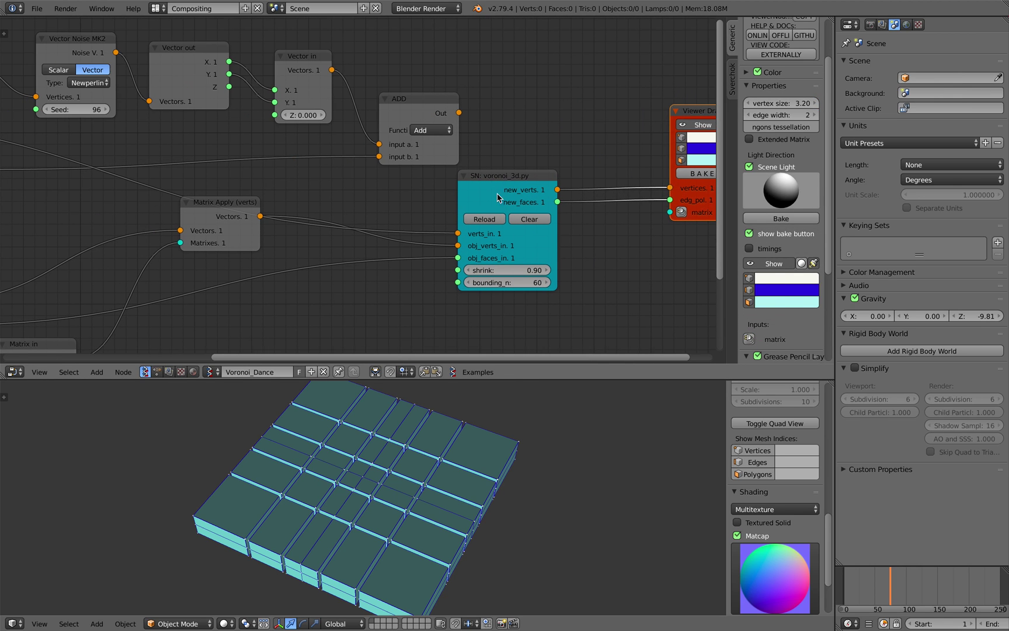
Step: Set shrink to 0.86 and bounding_n to 32 on the voronoi_3d node and nudge it away from the Add node
mouse_move(506, 270)
left_mouse_down()
mouse_move(519, 269)
mouse_move(497, 269)
mouse_move(493, 282)
left_mouse_up()
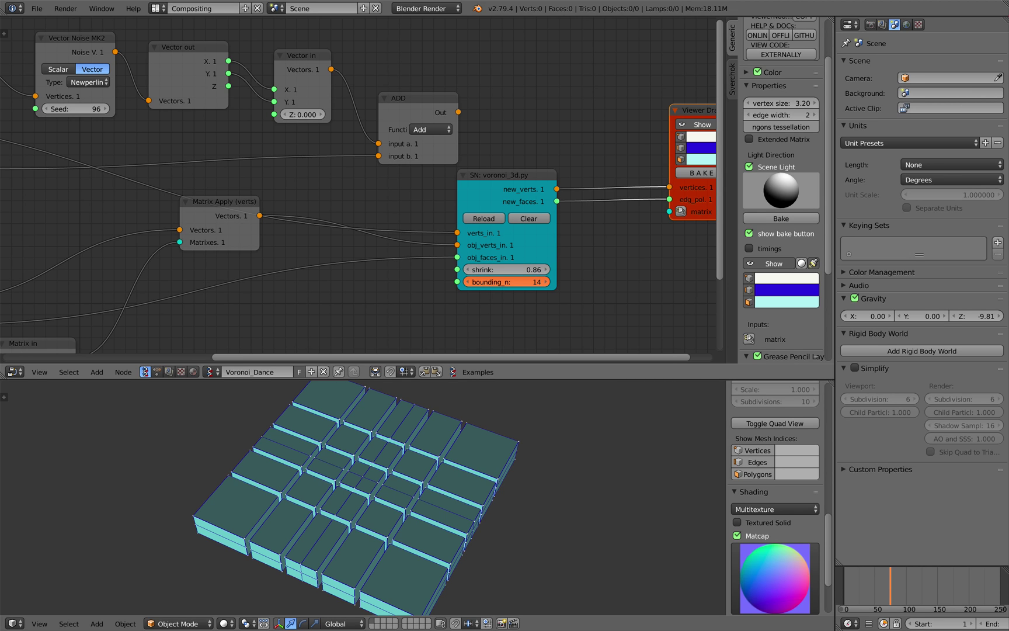
left_click_drag(515, 188, 546, 191)
scroll(477, 166, "down", 2)
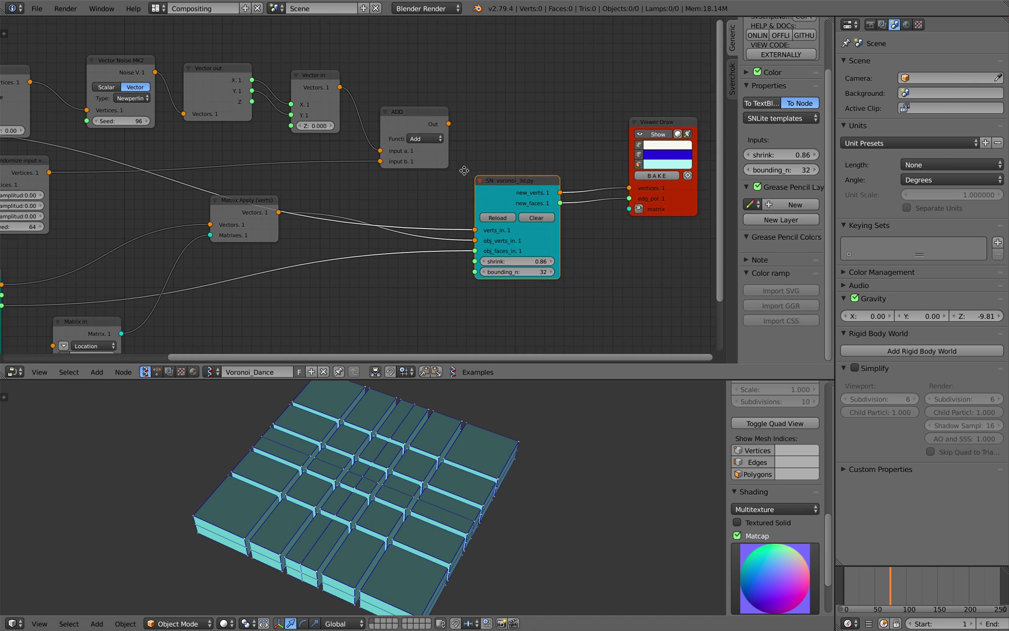
Step: Spread out the Add, Matrix Apply, Matrix In and Box nodes so the connections into voronoi_3d are easier to follow
middle_click_drag(475, 174, 521, 183)
left_click_drag(452, 144, 443, 134)
middle_click_drag(444, 134, 635, 106)
scroll(267, 176, "down", 2)
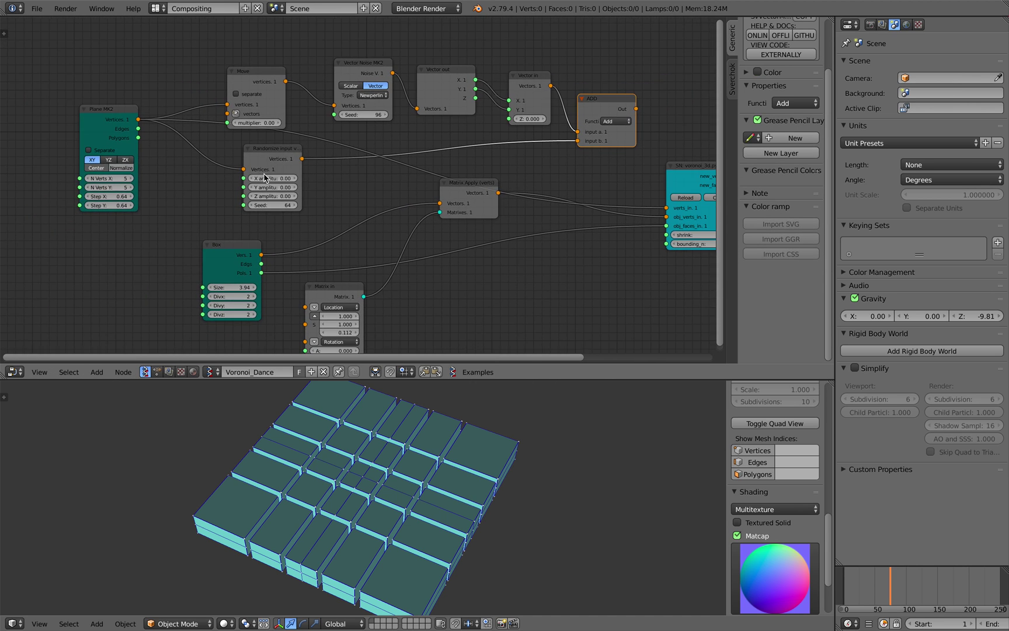
middle_click_drag(266, 175, 249, 172)
left_click_drag(447, 182, 411, 201)
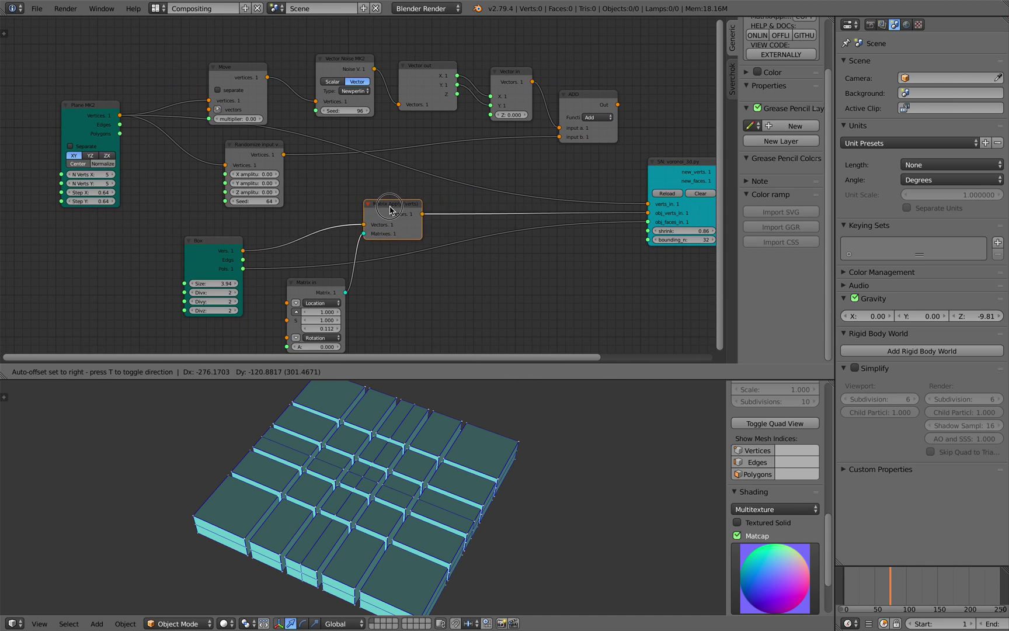
left_click_drag(325, 283, 325, 335)
left_click_drag(399, 213, 414, 226)
left_click_drag(226, 241, 265, 277)
middle_click_drag(454, 229, 243, 209)
scroll(374, 210, "up", 3)
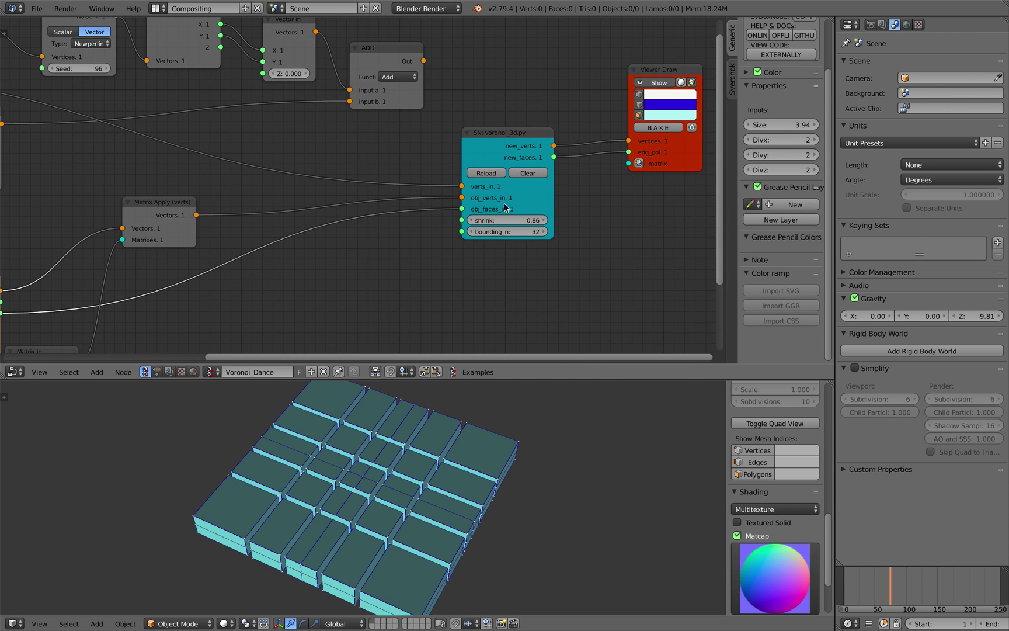
Step: Unplug the verts_in input of the voronoi_3d node and reconnect the Plane node's vertices output to it
mouse_move(496, 156)
left_mouse_down()
mouse_move(490, 143)
mouse_move(493, 158)
left_mouse_up()
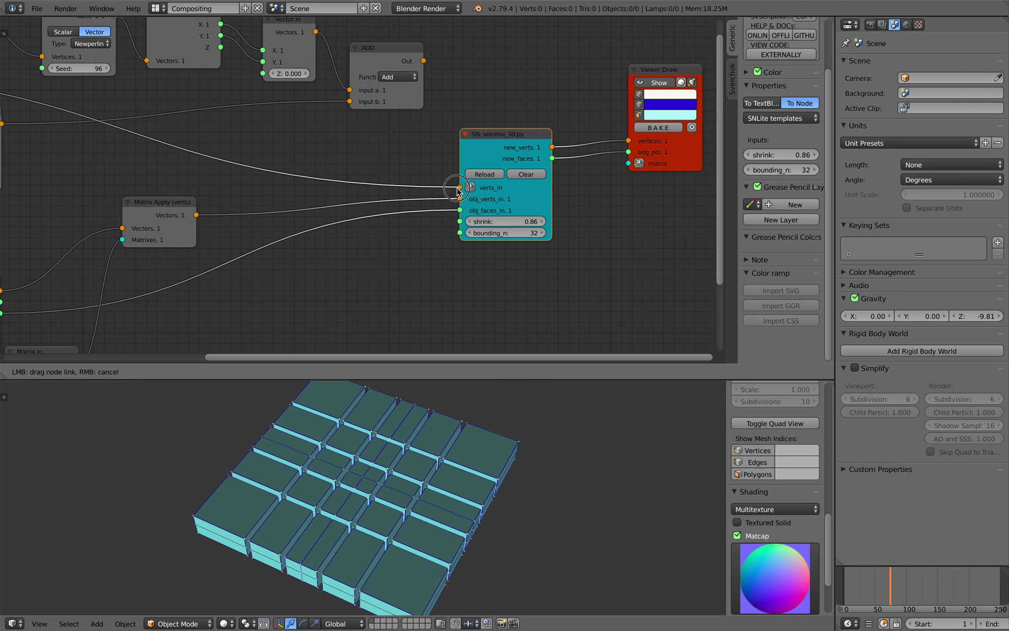
left_click_drag(448, 192, 442, 257)
scroll(250, 169, "down", 2)
middle_click_drag(241, 142, 409, 225)
left_click_drag(572, 162, 557, 165)
middle_click_drag(155, 199, 165, 182)
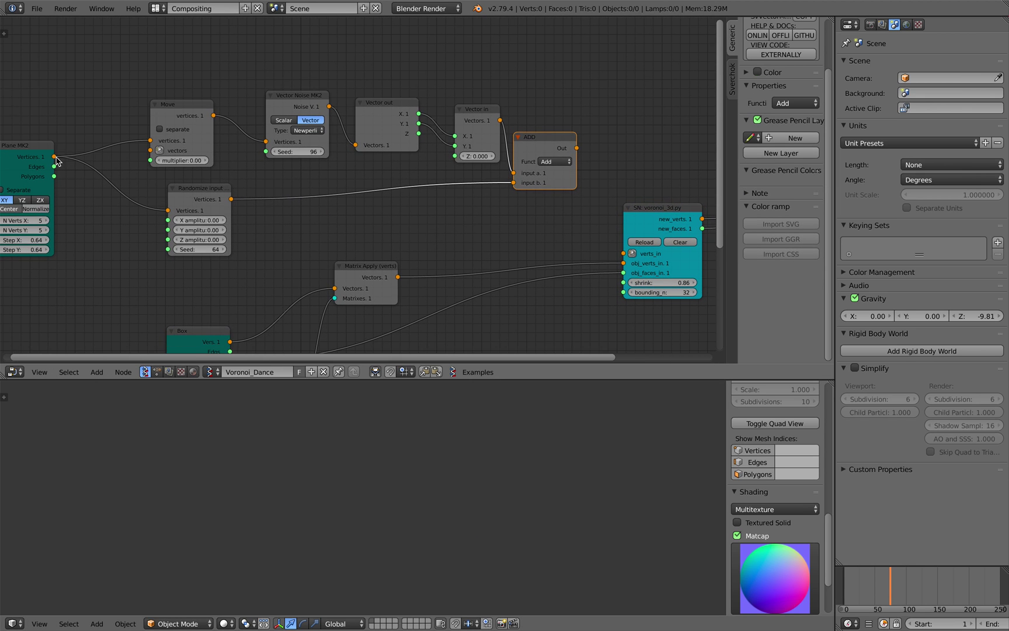
left_click_drag(618, 254, 620, 253)
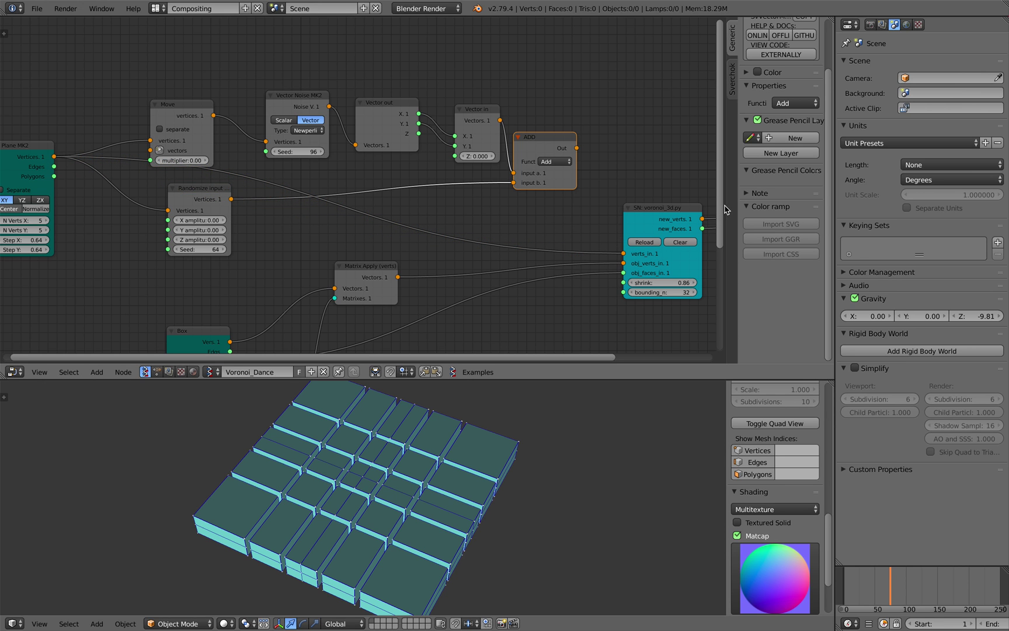
Step: Hide the node editor's properties sidebar and rearrange the Randomize, Add, Vector In and Plane nodes around the direct Plane connection
left_click_drag(726, 206, 837, 208)
middle_click_drag(631, 250, 621, 231)
mouse_move(446, 479)
middle_mouse_down()
mouse_move(480, 468)
mouse_move(460, 476)
middle_mouse_up()
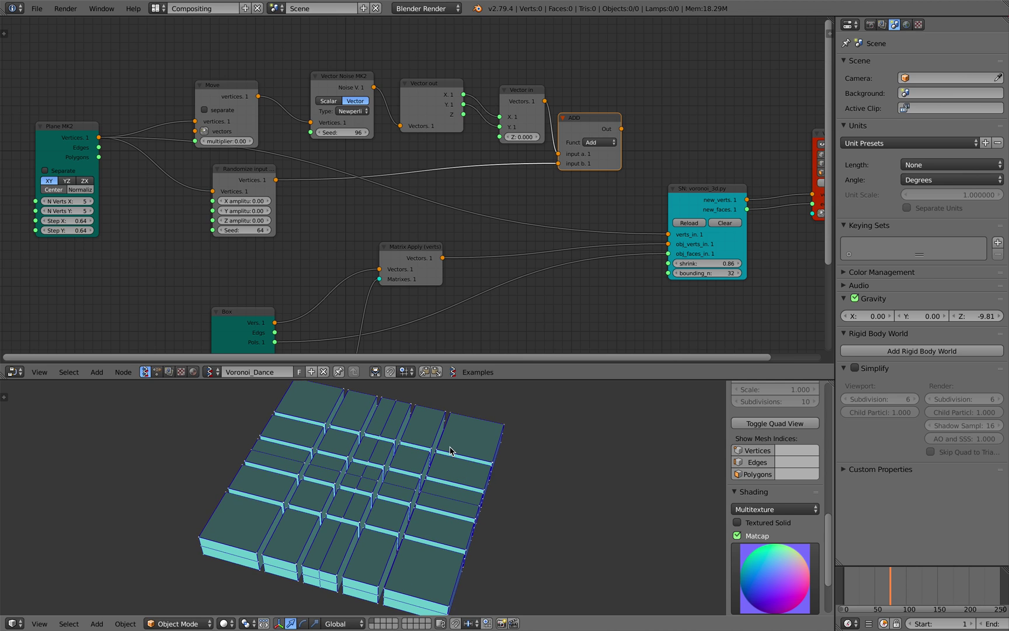
left_click_drag(261, 169, 255, 172)
left_click_drag(608, 130, 600, 133)
left_click_drag(509, 105, 501, 103)
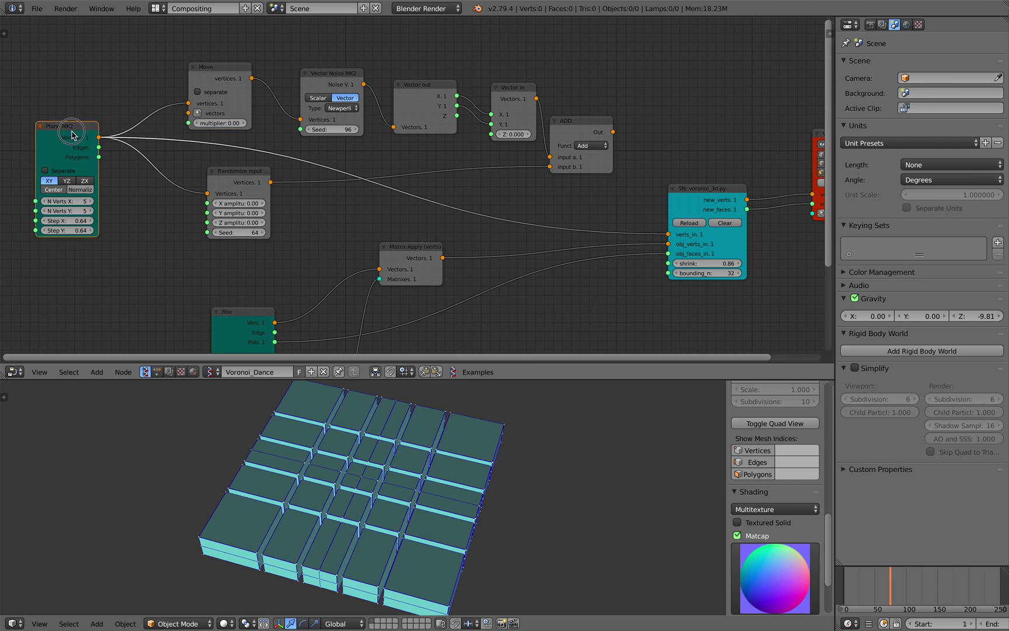
left_click_drag(73, 136, 98, 146)
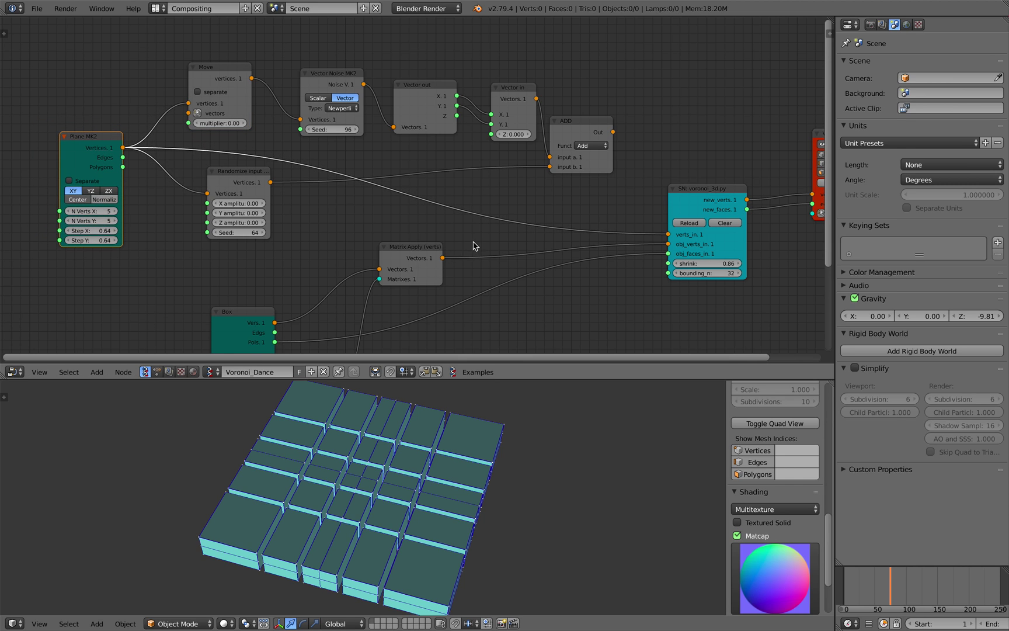
Step: Set the Plane node's N Verts X and N Verts Y to 24
scroll(470, 243, "down", 1)
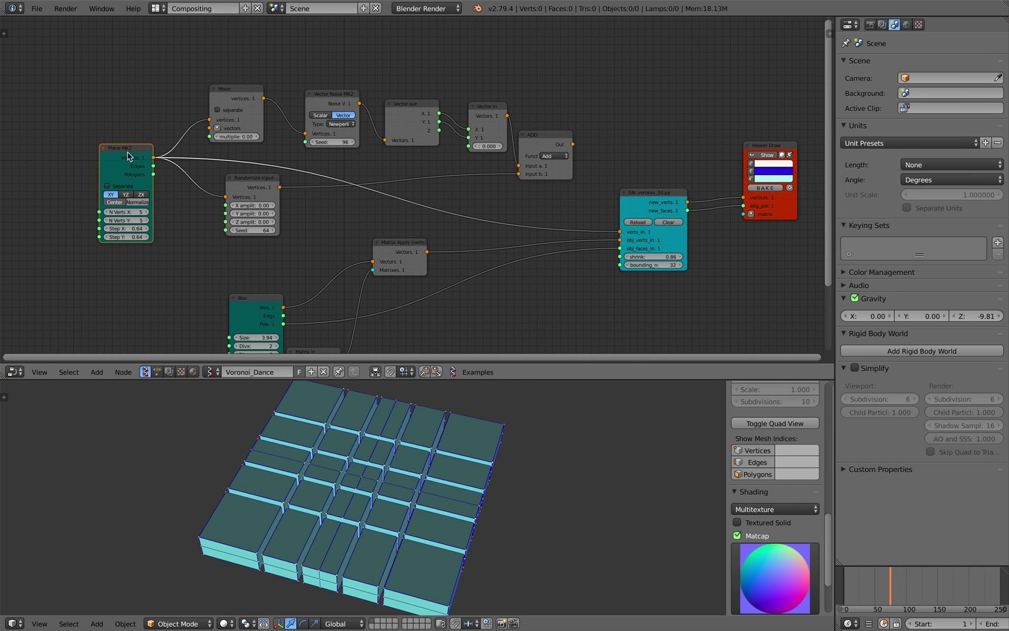
middle_click_drag(148, 171, 141, 166)
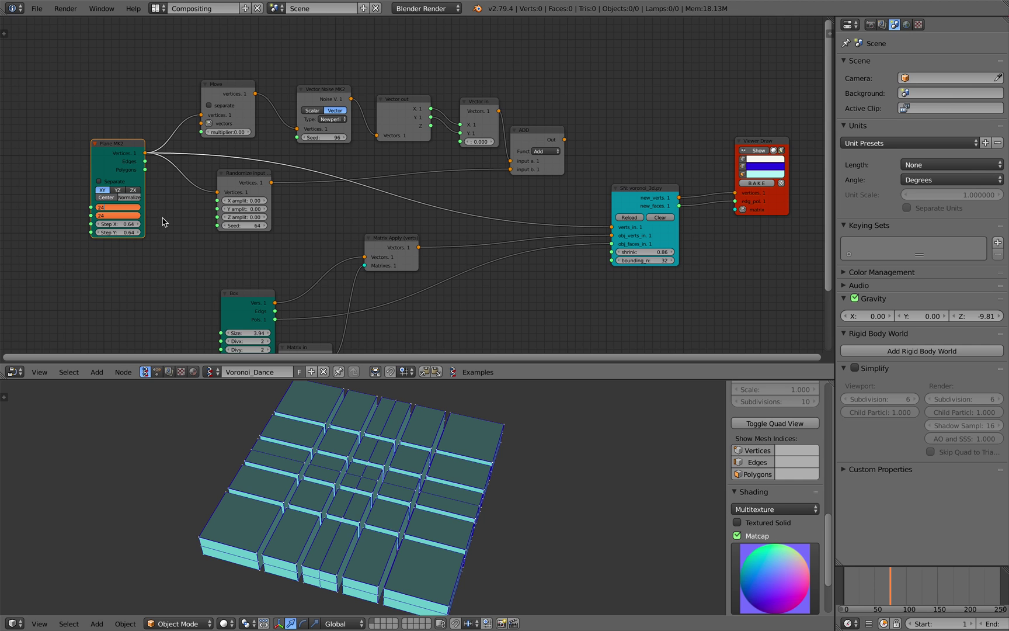
key("Return")
scroll(164, 219, "down", 2)
scroll(163, 219, "up", 1)
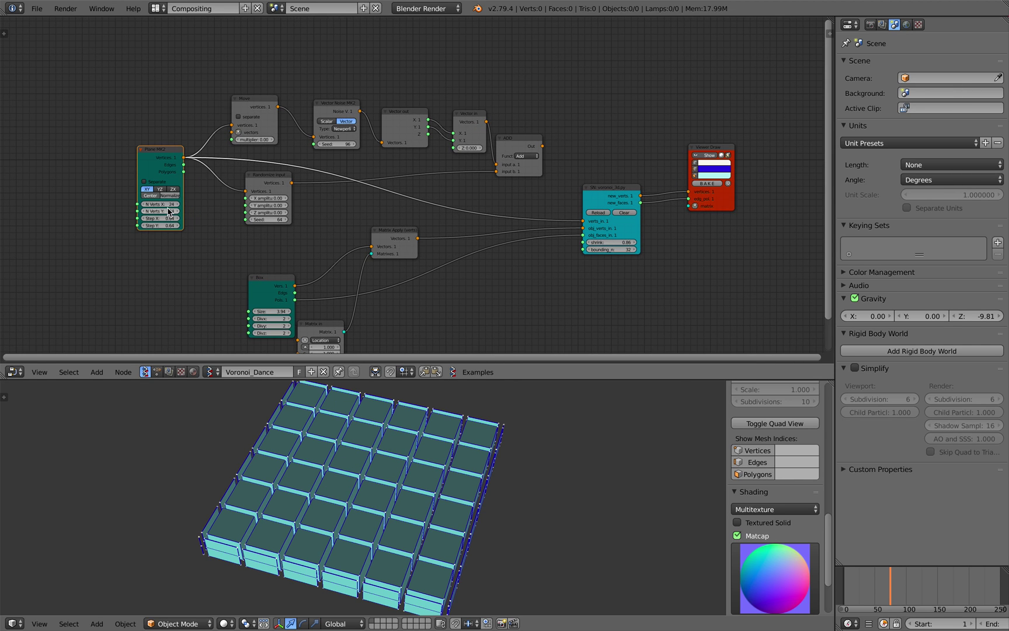
Step: Set the Plane node's N Verts X and Y to 3 and its Step X and Y to 1.90
type("3")
key("Return")
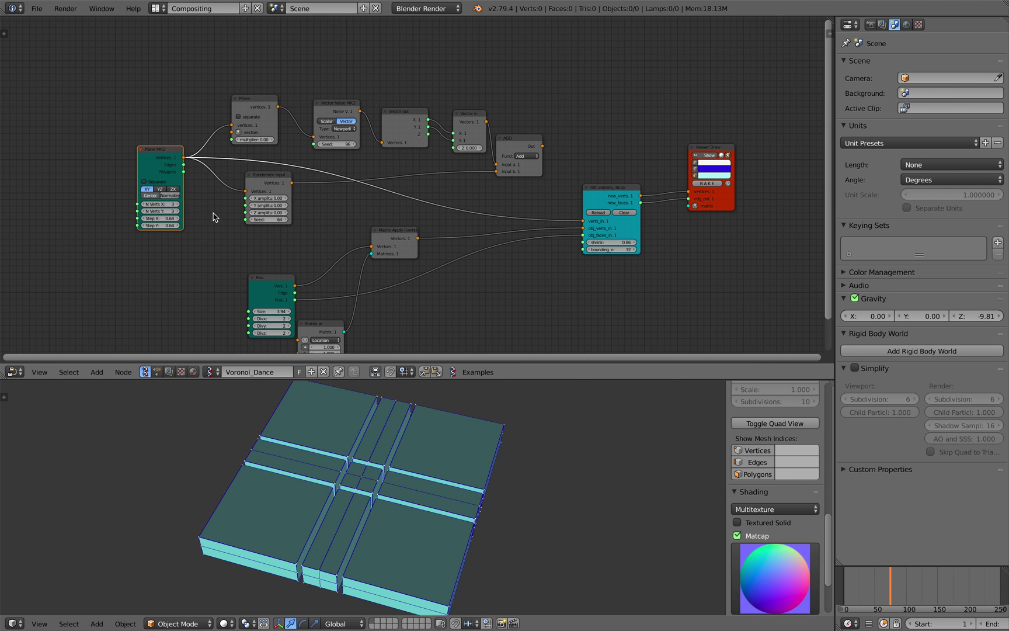
scroll(398, 418, "up", 2)
scroll(162, 210, "up", 1)
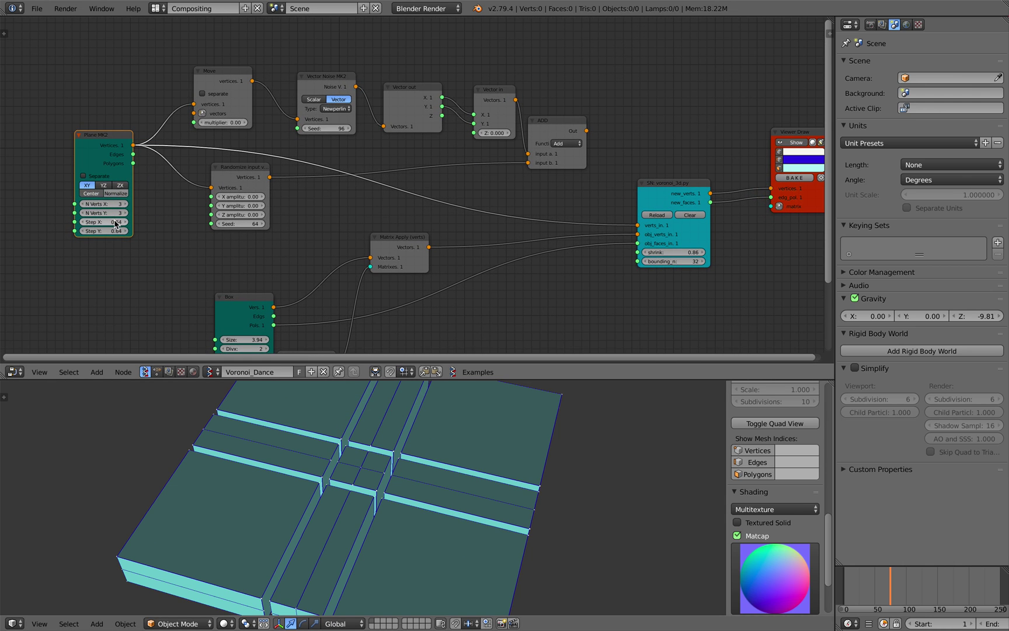
mouse_move(104, 230)
left_mouse_down()
mouse_move(158, 230)
mouse_move(166, 222)
mouse_move(135, 208)
mouse_move(147, 209)
left_mouse_up()
scroll(158, 195, "down", 1)
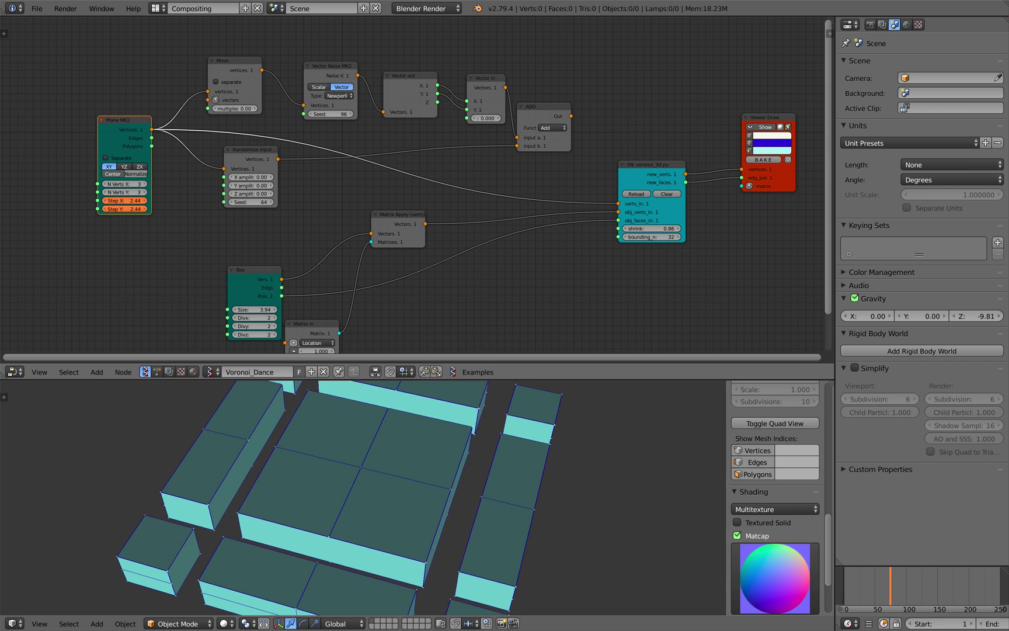
left_click_drag(124, 209, 93, 209)
middle_click_drag(171, 198, 163, 204)
Step: Feed the Randomize node's vertices into voronoi_3d's verts_in with X and Y amplitudes of 0.54 and seed 100, and save the file
scroll(190, 190, "up", 1)
left_click_drag(235, 152, 600, 214)
left_click_drag(236, 195, 286, 227)
scroll(451, 474, "down", 4)
scroll(454, 478, "up", 2)
key("ctrl+s")
left_click(300, 250)
Step: Set the Box node's Divx, Divy and Divz to 1 and save the file
scroll(310, 263, "down", 2, "shift")
middle_click_drag(455, 592, 411, 543)
middle_click_drag(362, 316, 376, 223)
scroll(376, 222, "up", 2)
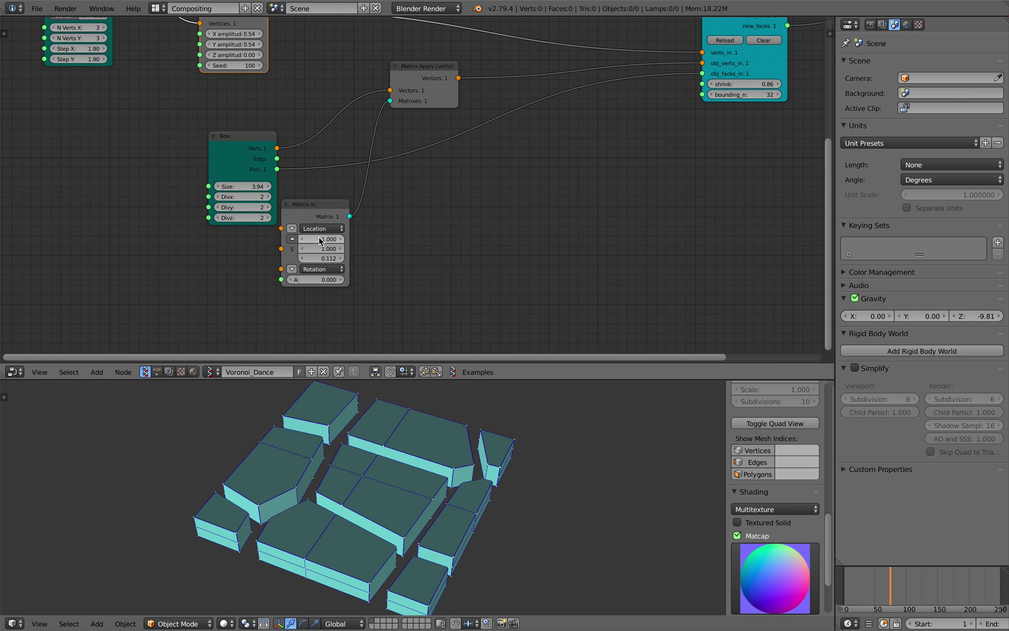
scroll(320, 241, "up", 1)
left_click_drag(261, 196, 260, 218)
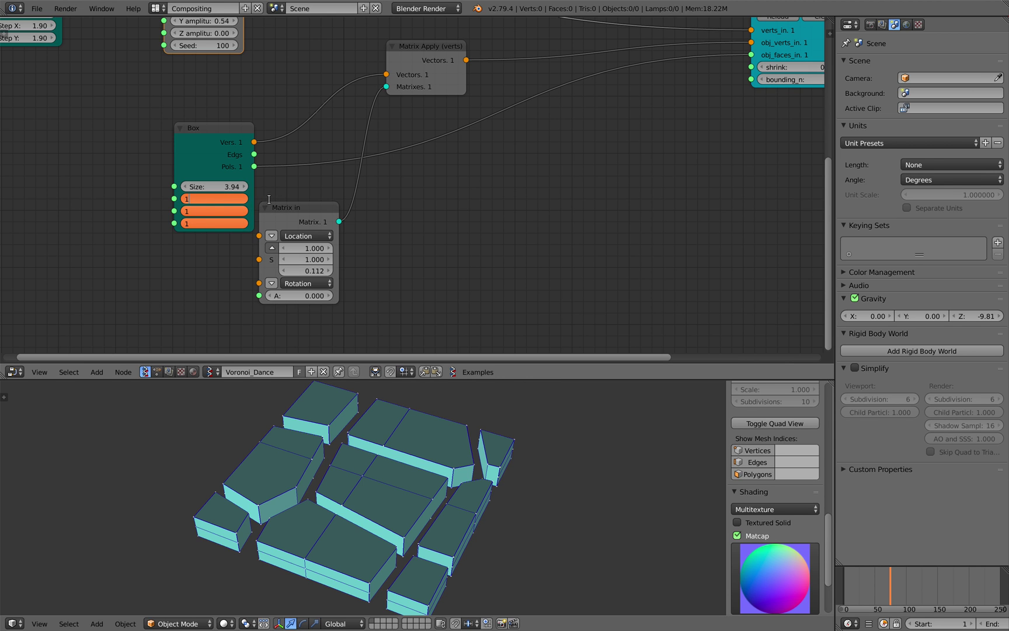
key("Return")
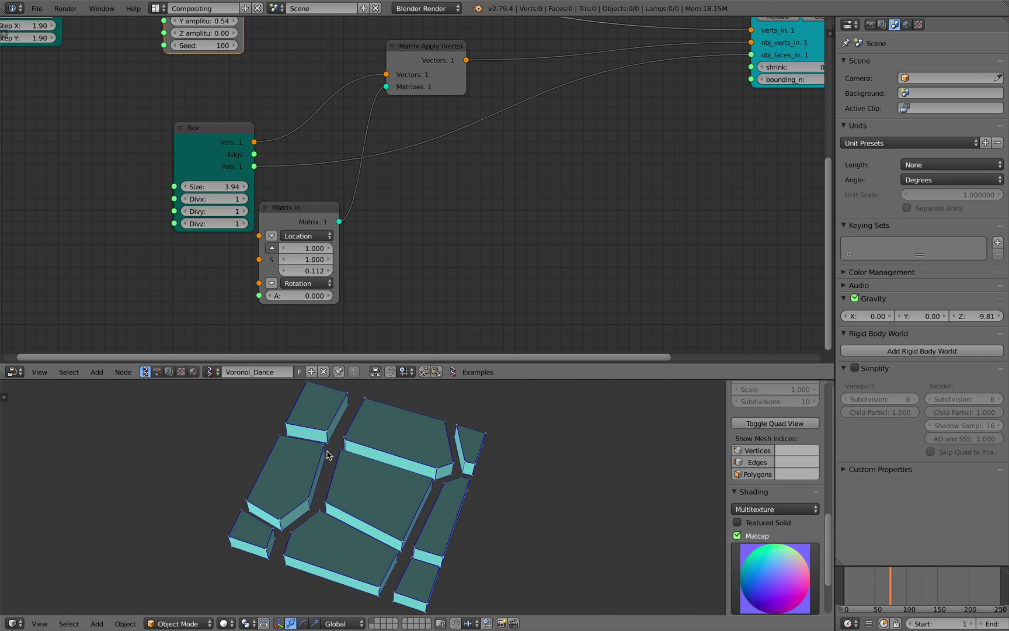
middle_click_drag(321, 470, 408, 479)
key("ctrl+s")
left_click(411, 479)
Step: Set the Randomize node's X and Y amplitudes to 0.36 and its seed to 172
middle_click_drag(241, 90, 324, 210)
scroll(297, 164, "down", 1)
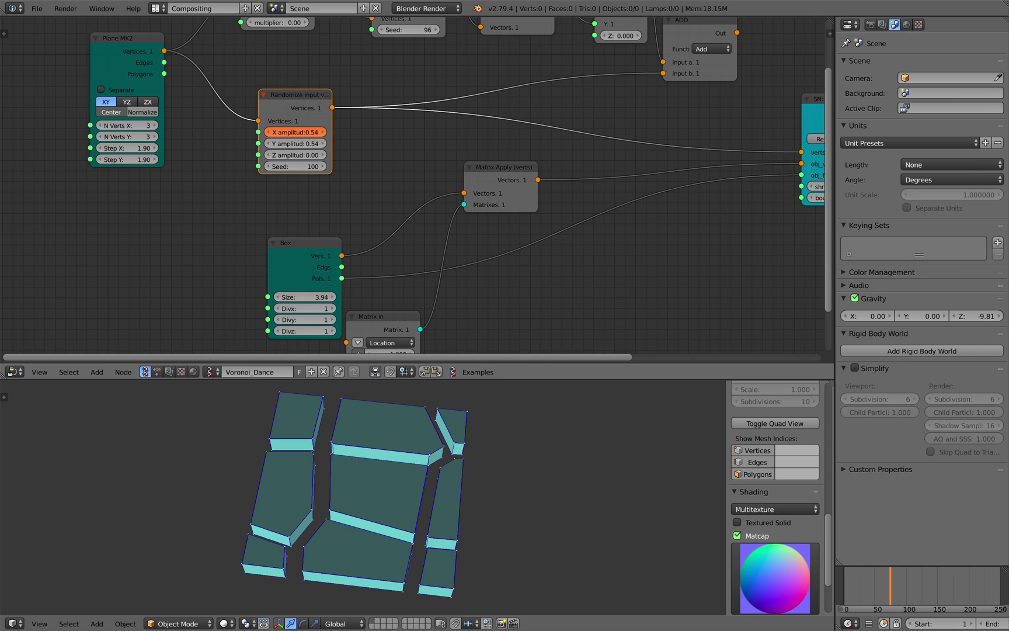
left_click_drag(310, 143, 315, 166)
scroll(383, 169, "down", 1)
middle_click_drag(383, 169, 342, 228)
scroll(362, 192, "down", 1)
left_click_drag(299, 171, 304, 175)
middle_click_drag(304, 178, 277, 178)
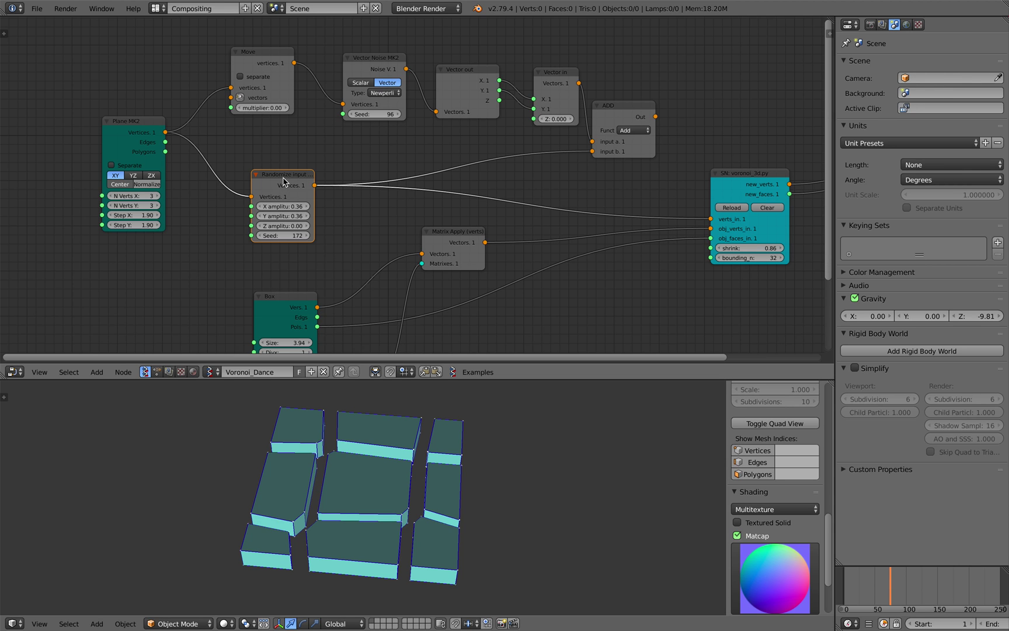
Step: Reposition the Randomize, Plane and Viewer Draw nodes and save the file
left_click_drag(283, 182, 267, 173)
left_click_drag(137, 127, 116, 119)
middle_click_drag(496, 185, 216, 195)
scroll(451, 226, "down", 1)
left_click_drag(604, 213, 613, 228)
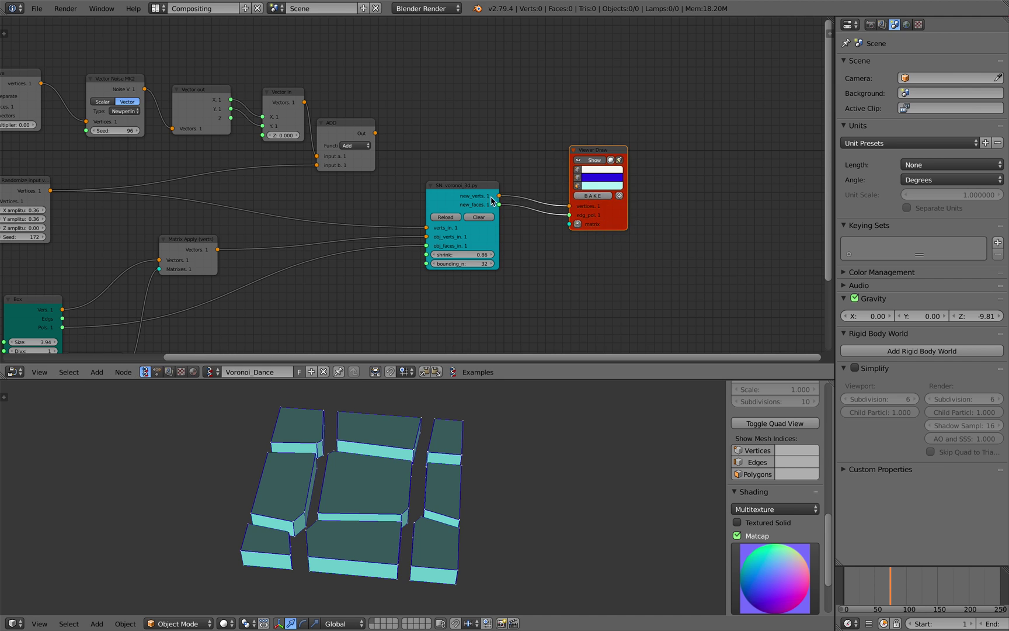
middle_click_drag(488, 197, 591, 216)
middle_click_drag(424, 434, 410, 433)
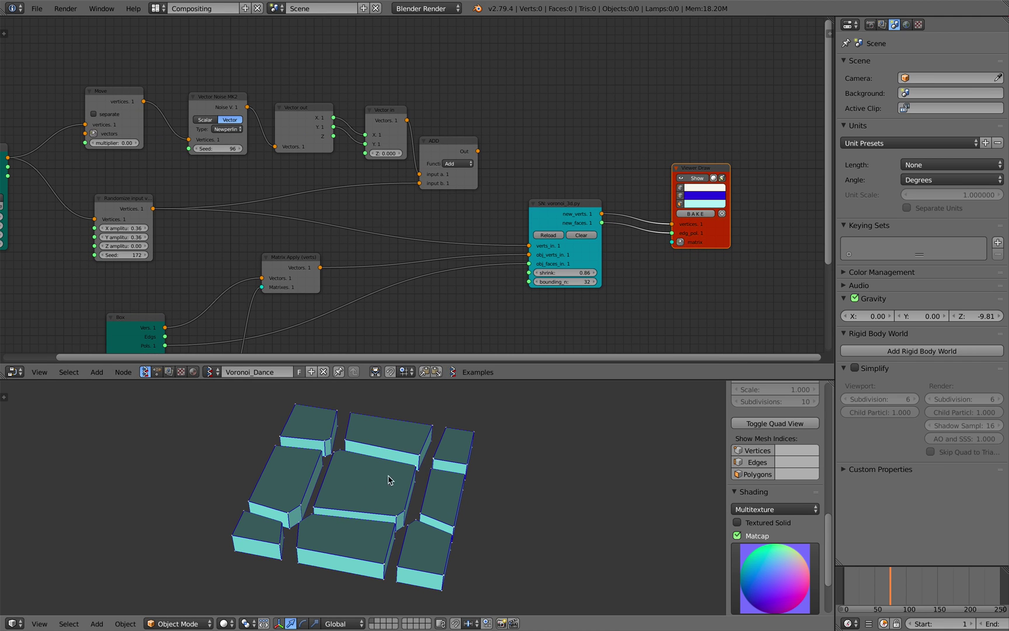
middle_click_drag(524, 203, 529, 200)
key("ctrl+s")
left_click(530, 200)
Step: Turn off face display in the Viewer Draw node so only the edges and vertices of the cells are drawn
left_click(687, 204)
left_click(687, 204)
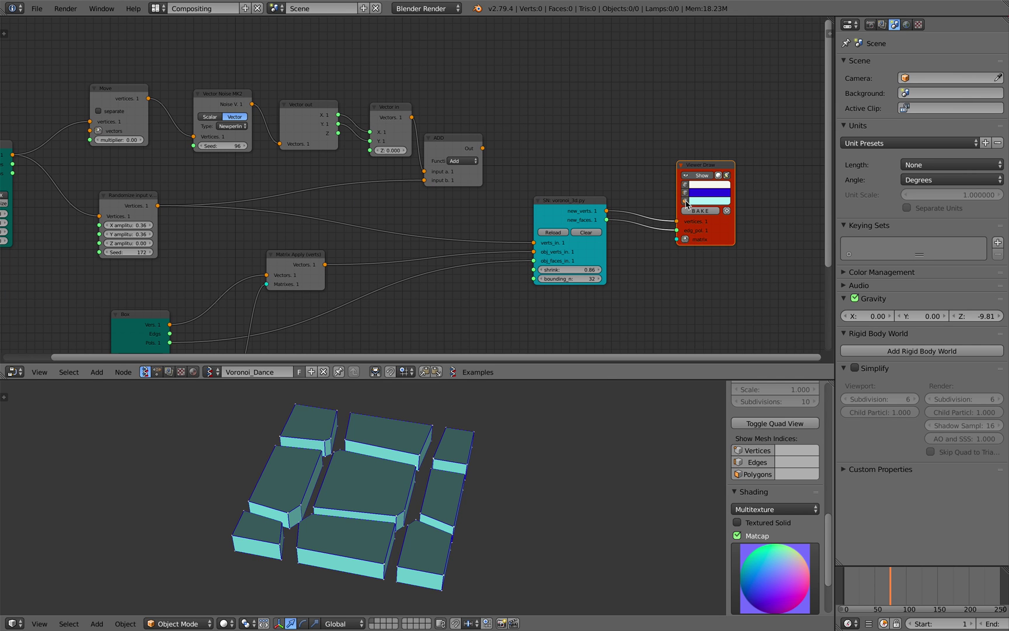
left_click(687, 204)
Step: Change the Viewer Draw node's edge colour to light blue and save the file
left_click(706, 193)
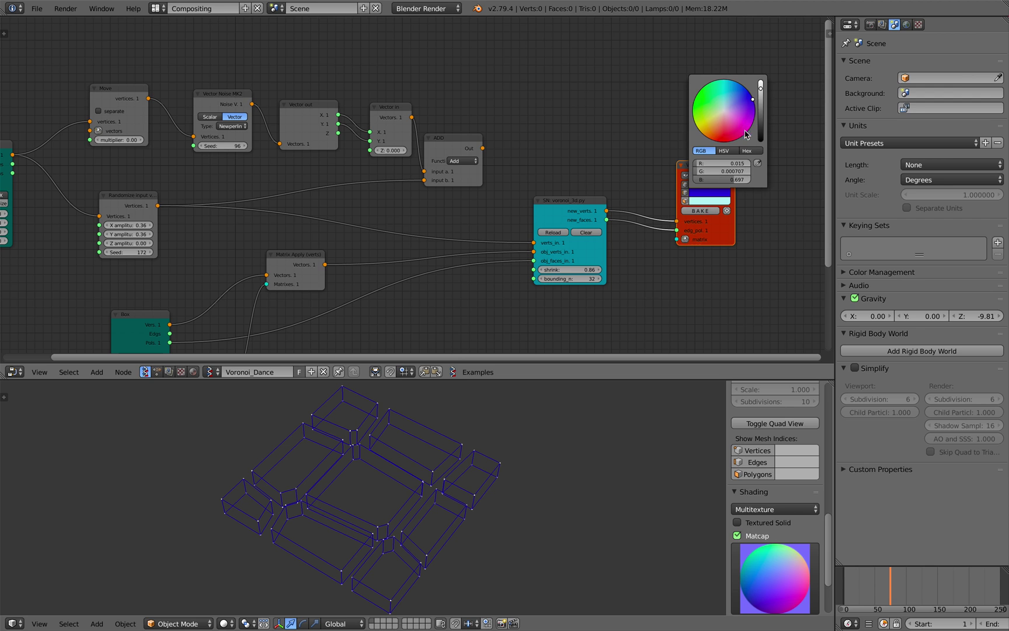
left_click_drag(760, 88, 760, 80)
left_click_drag(741, 101, 727, 104)
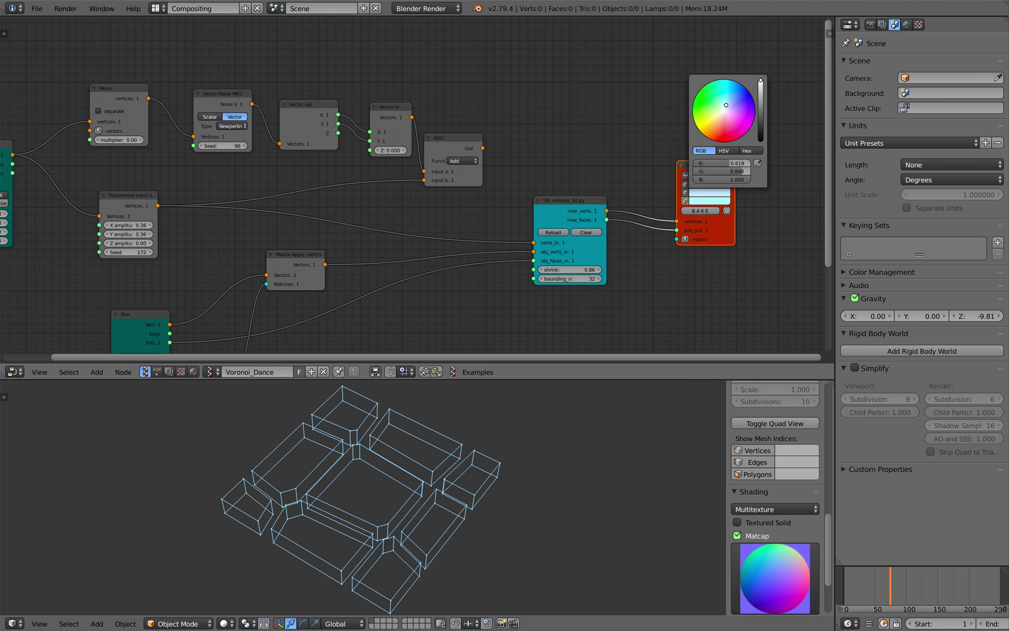
key("ctrl+s")
left_click(606, 144)
Step: Duplicate the Viewer Draw node above voronoi_3d and connect the Randomize node's vertices output to the duplicate's vertices input
left_click_drag(687, 168, 699, 183)
key("shift+d")
left_click(556, 80)
middle_click_drag(556, 82, 640, 83)
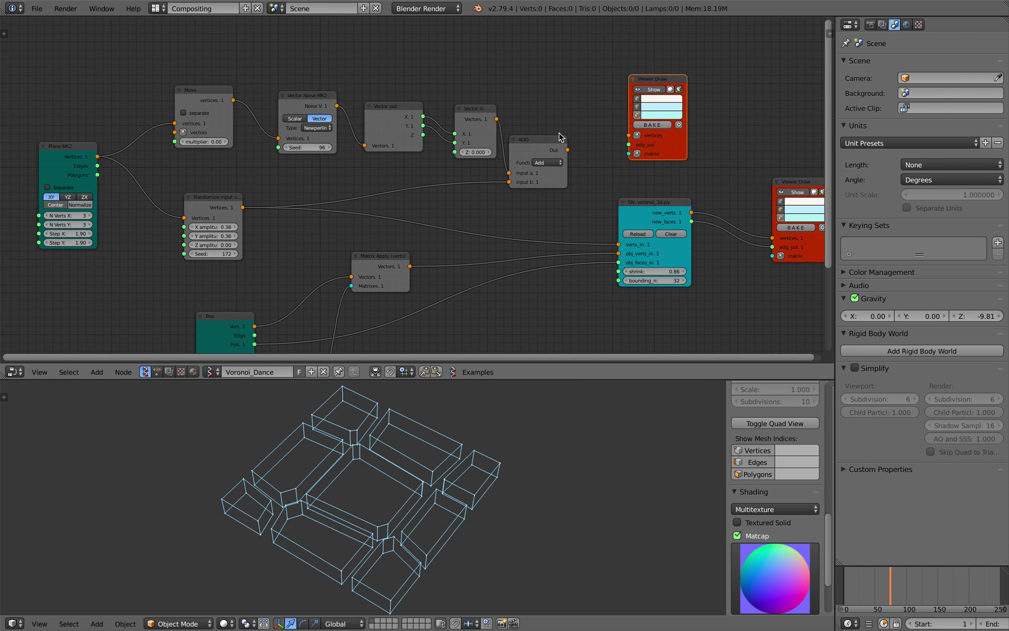
left_click_drag(542, 150, 551, 155)
left_click_drag(242, 208, 629, 136)
Step: Set the duplicate Viewer Draw node's vertex size to 10.00 and its vertex colour to yellow
left_click(661, 100)
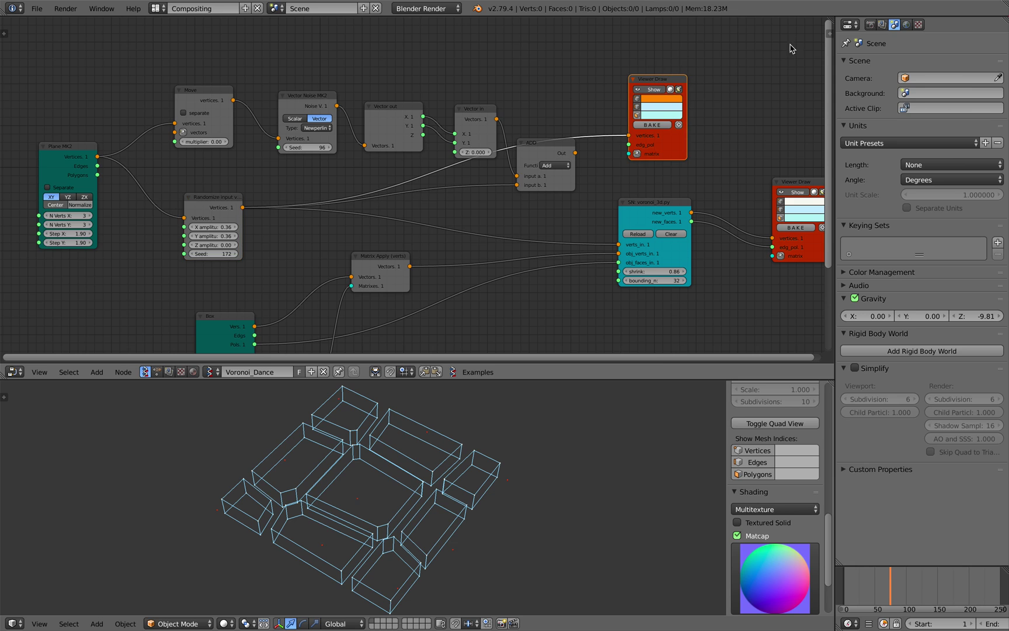
left_click(828, 36)
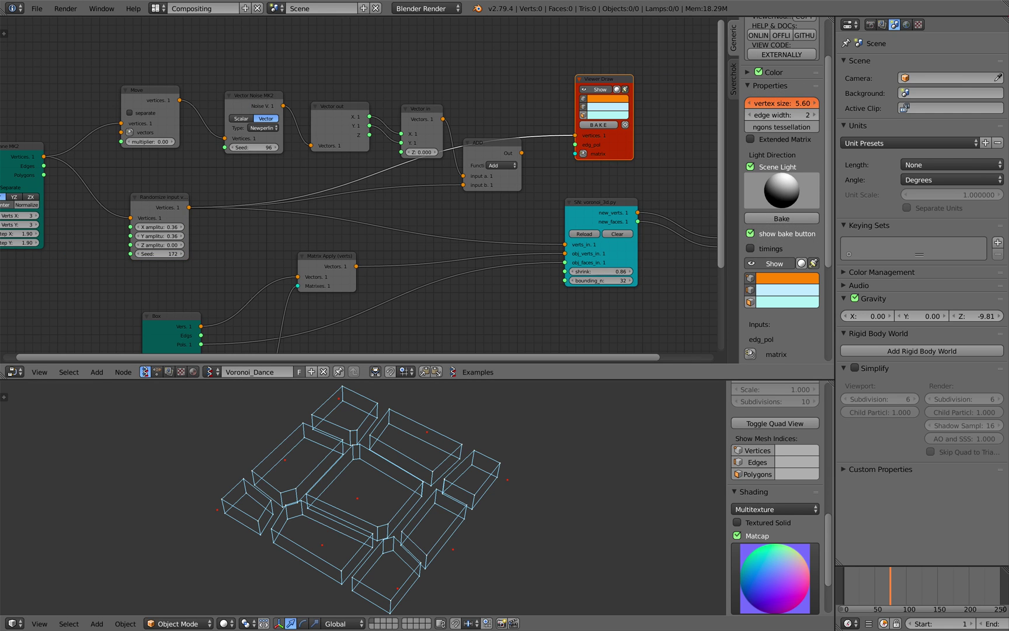
left_click(764, 106)
left_click(613, 99)
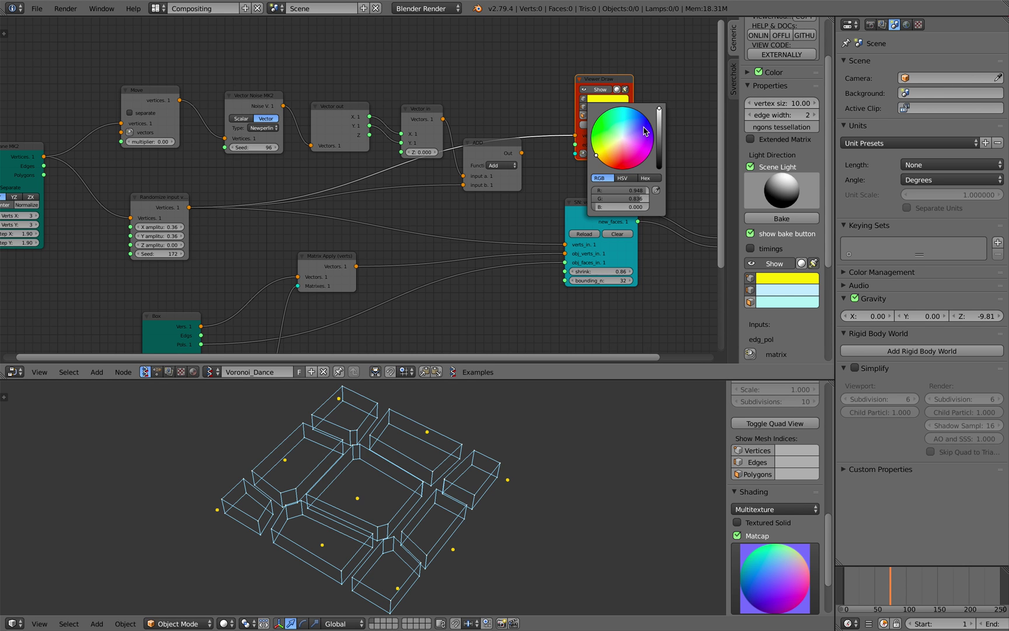
Step: Set the Randomize node's seed to 200 and save the file
mouse_move(473, 395)
middle_mouse_down()
mouse_move(510, 415)
mouse_move(470, 400)
middle_mouse_up()
scroll(353, 235, "down", 2)
middle_click_drag(168, 157, 205, 153)
scroll(204, 153, "up", 3)
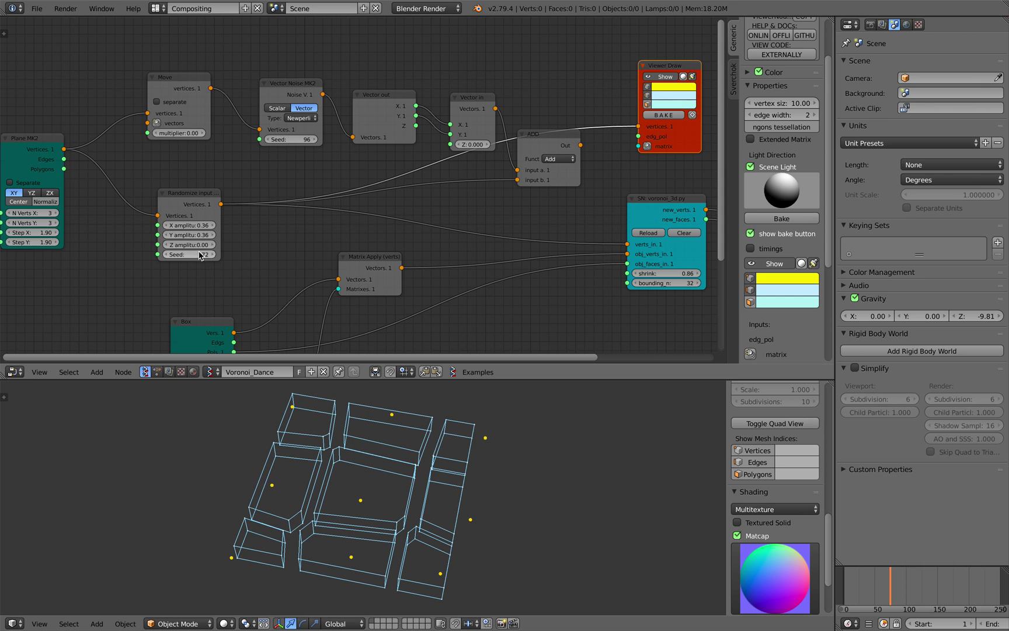
left_click_drag(200, 255, 217, 255)
mouse_move(361, 484)
middle_mouse_down()
mouse_move(361, 454)
mouse_move(386, 465)
mouse_move(356, 474)
middle_mouse_up()
key("ctrl+s")
left_click(356, 480)
Step: Set the Box node's size to 5.32 and save the file
middle_click_drag(247, 338, 289, 259)
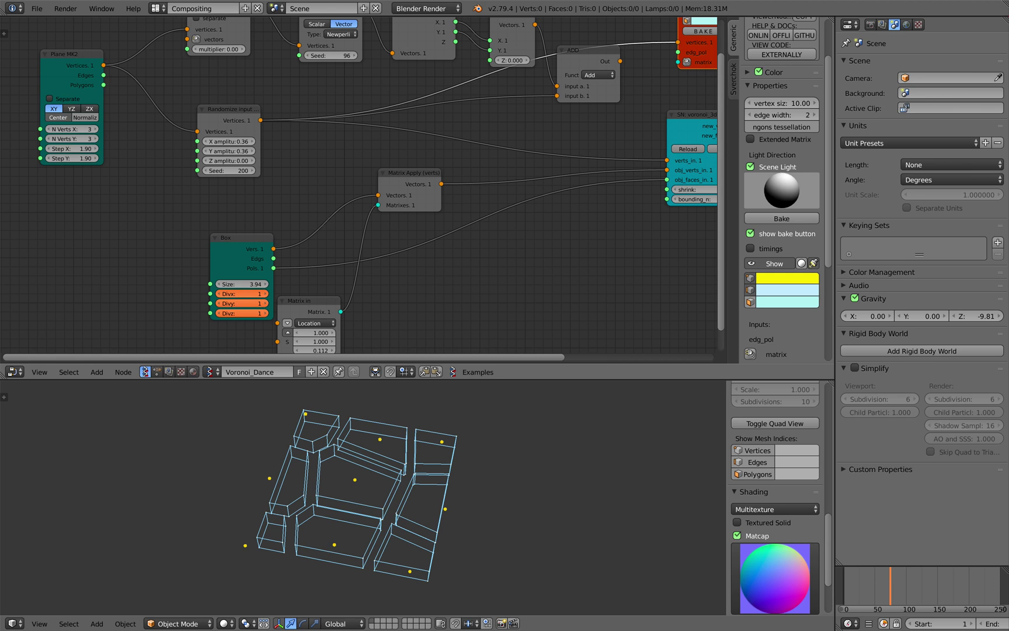
left_click_drag(242, 312, 295, 283)
key("ctrl+s")
left_click(192, 261)
key("ctrl+s")
middle_click_drag(453, 474, 423, 483)
left_click(459, 489)
Step: Examine the Voronoi cell outlines around their yellow source points alongside the whole node setup, and save the file
scroll(459, 489, "down", 3)
middle_click_drag(266, 248, 273, 243)
mouse_move(400, 495)
middle_mouse_down()
mouse_move(377, 460)
mouse_move(394, 490)
middle_mouse_up()
key("ctrl+s")
left_click(378, 461)
key("ctrl+s")
left_click(394, 491)
scroll(466, 216, "down", 3)
middle_click_drag(466, 216, 372, 256)
scroll(375, 194, "down", 1)
key("ctrl+s")
left_click(373, 255)
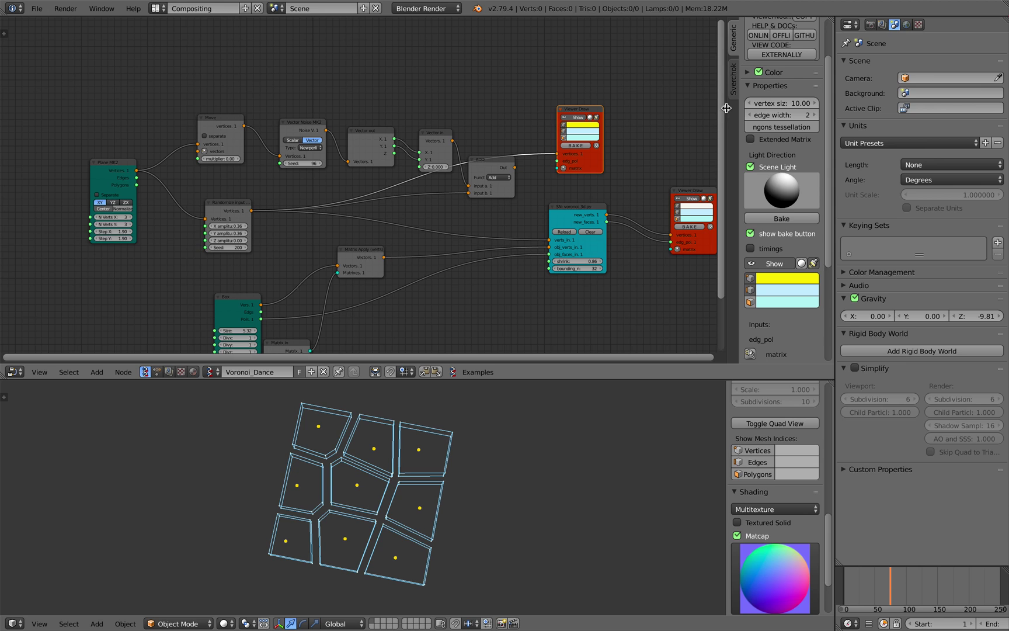
Step: Hide the node editor's properties region to give the node setup more room
left_click_drag(727, 108, 825, 111)
middle_click_drag(589, 146, 586, 164)
scroll(471, 94, "up", 1)
Step: Add a Voronoi 2D node in the empty space above the ADD node
key("alt+space")
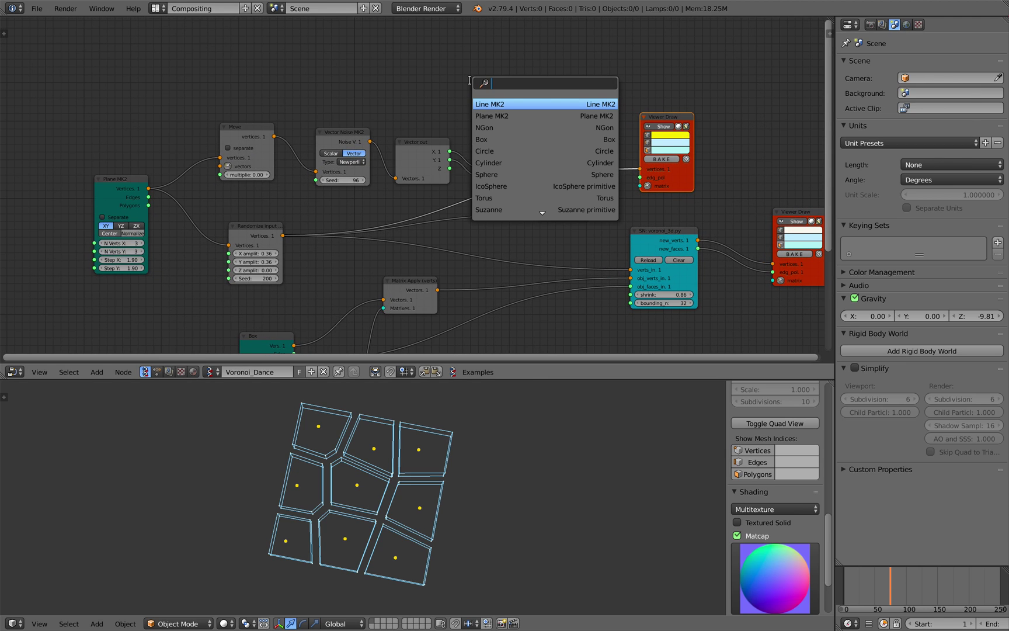
type("voro")
key("Return")
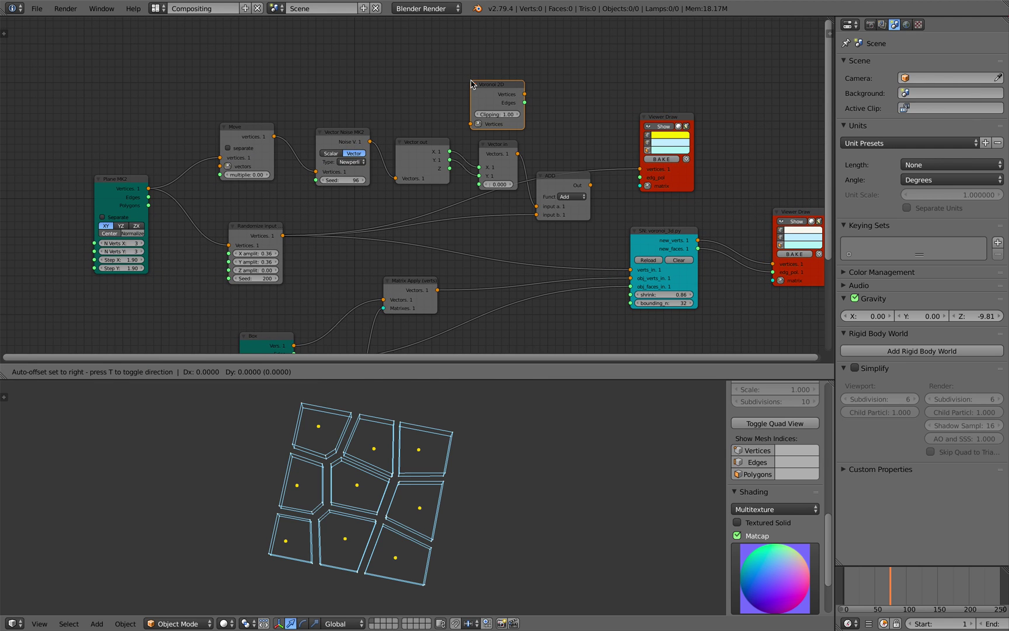
left_click(546, 53)
left_click_drag(553, 53, 577, 58)
Step: Spread out the yellow Viewer Draw, ADD and Voronoi 2D nodes so their links are easier to follow
left_click_drag(646, 112, 667, 114)
left_click_drag(560, 175, 567, 198)
middle_click_drag(555, 174, 534, 201)
scroll(549, 156, "up", 2)
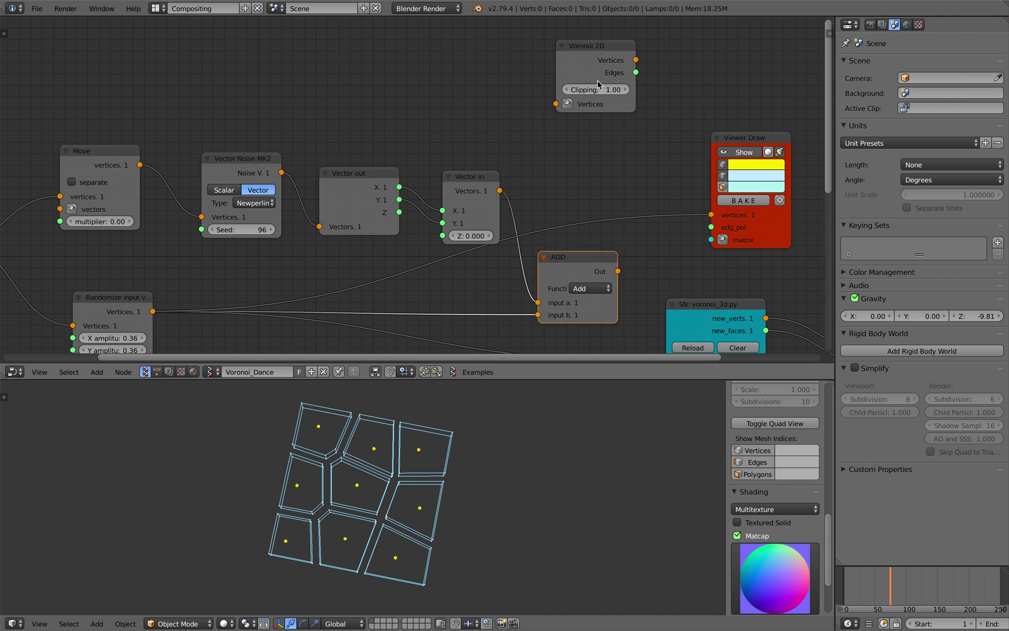
left_click_drag(581, 51, 616, 65)
left_click(482, 188)
scroll(309, 285, "down", 1)
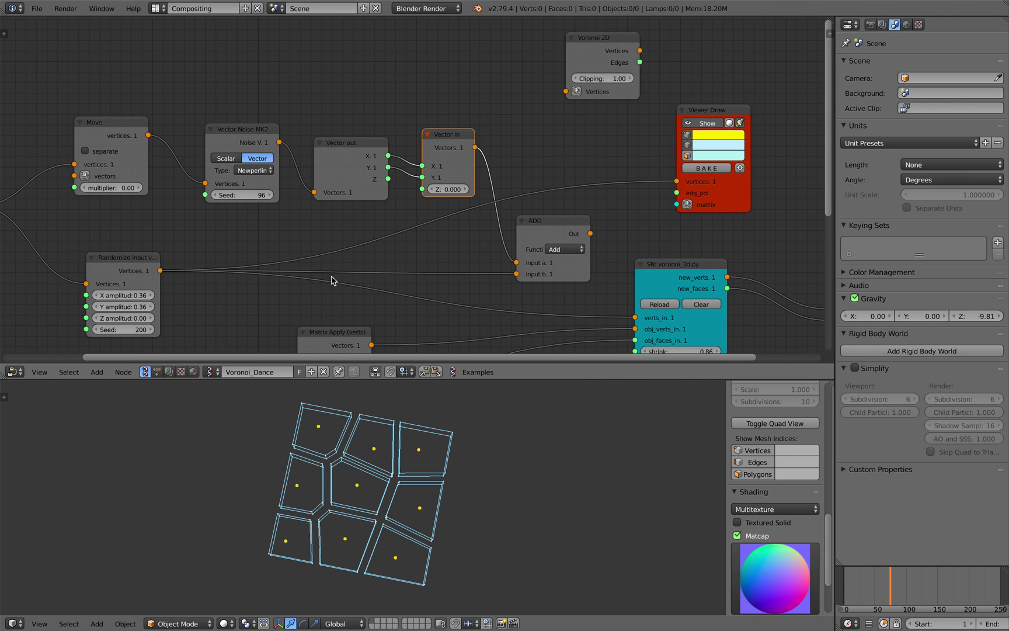
Step: Connect the Randomize node's vertices to the Voronoi 2D input, reposition the Voronoi 2D node and save the file
left_click_drag(161, 270, 571, 91)
left_click_drag(628, 69, 575, 48)
middle_click_drag(592, 117, 562, 174)
key("ctrl+s")
left_click(564, 174)
left_click_drag(687, 163, 680, 175)
middle_click_drag(693, 209, 586, 196)
scroll(586, 196, "down", 1)
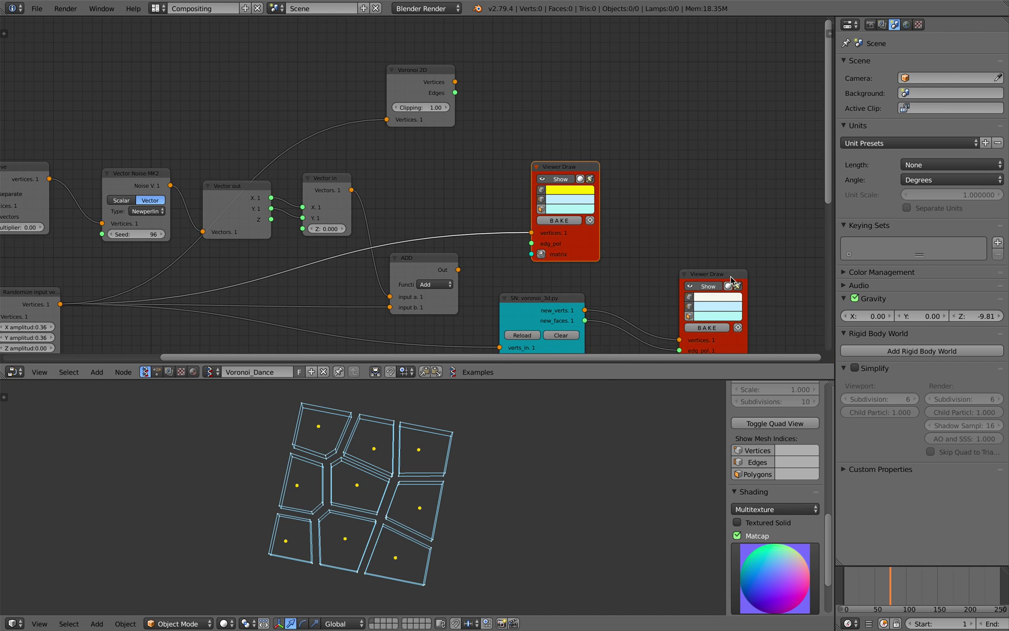
Step: Duplicate the voronoi_3d node's Viewer Draw and feed the copy with the Voronoi 2D vertices and edges
left_click(717, 274)
key("shift+d")
left_click(588, 40)
left_click_drag(456, 82, 554, 108)
left_click_drag(456, 93, 472, 99)
left_click_drag(547, 119, 549, 119)
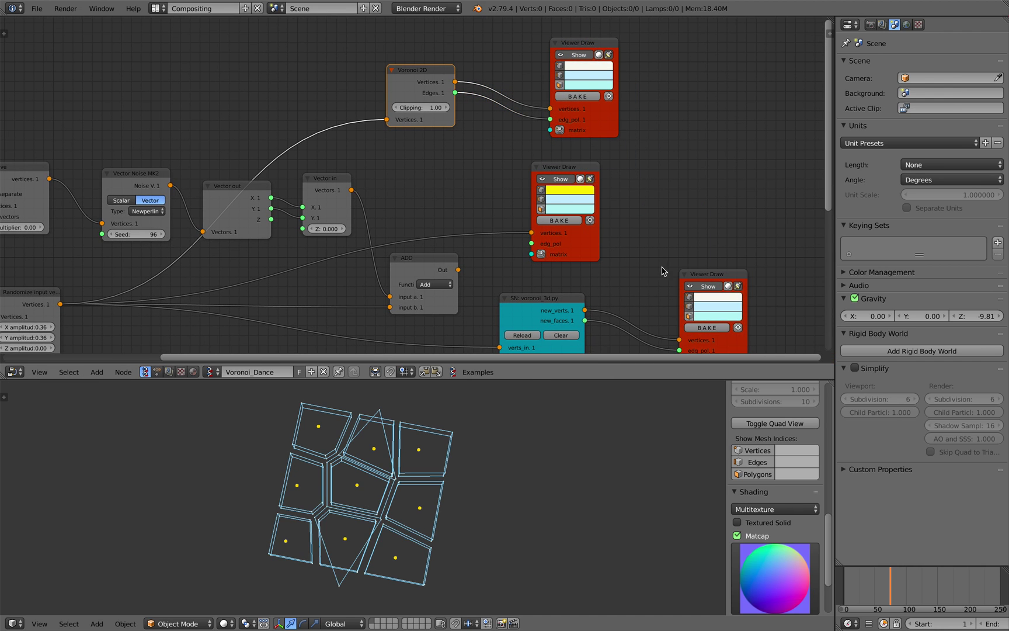
Step: Hide the voronoi_3d Viewer Draw's output and set the Voronoi 2D clipping to 0.85
left_click(690, 286)
middle_click_drag(485, 144, 529, 118)
left_click_drag(476, 82, 466, 82)
middle_click_drag(445, 135, 523, 97)
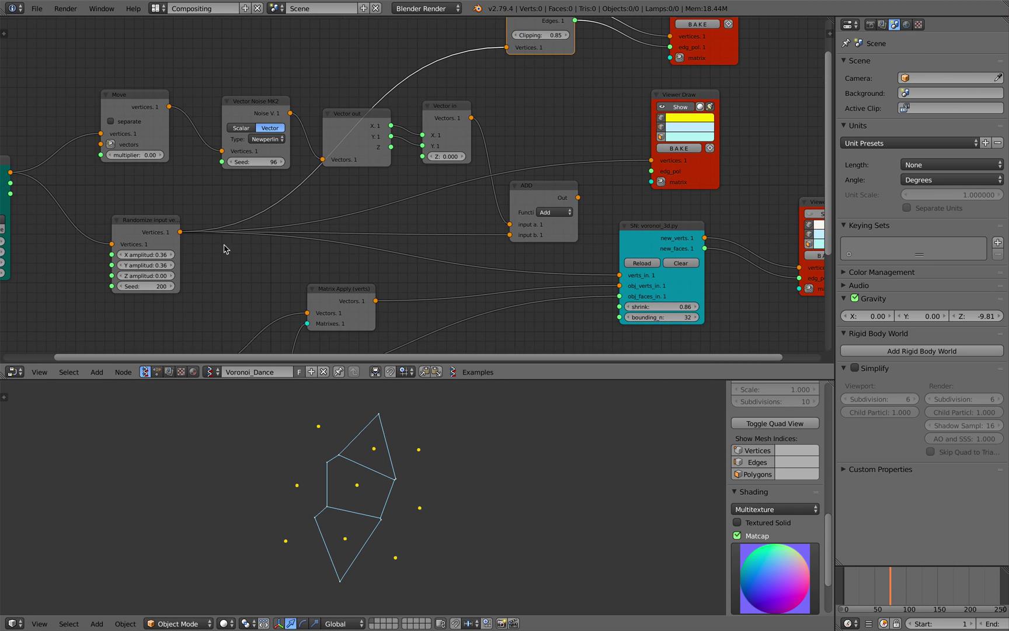
Step: Set the Randomize node's X and Y amplitudes to 1.26
middle_click_drag(171, 259, 257, 239)
left_click_drag(229, 243, 258, 254)
middle_click_drag(206, 242, 217, 228)
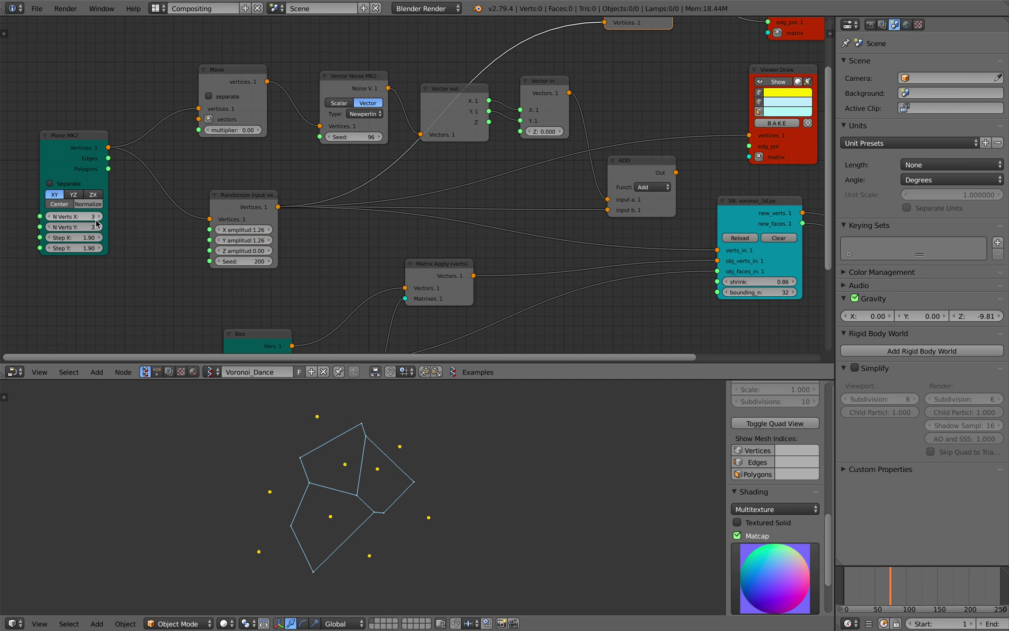
Step: Set the Plane node to 6 vertices in X and 5 in Y, and save the file
left_click_drag(95, 219, 100, 219)
left_click_drag(97, 226, 101, 227)
scroll(339, 457, "down", 3)
middle_click_drag(340, 458, 379, 479)
key("ctrl+s")
left_click(370, 472)
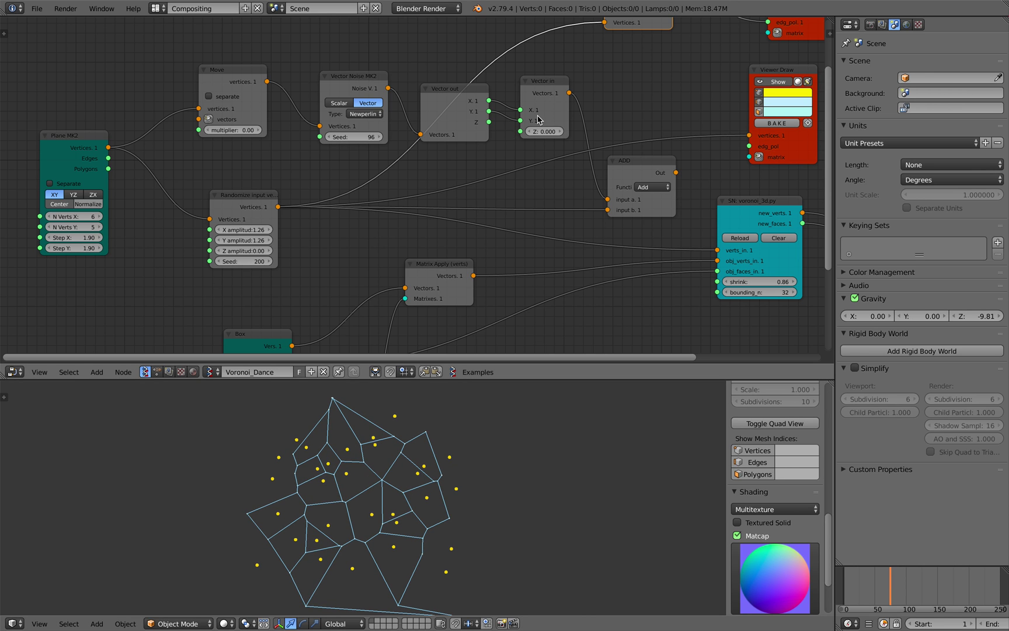
Step: Compare the inputs and outputs of the voronoi_3d script node with those of the Voronoi 2D node
middle_click_drag(544, 125, 412, 179)
middle_click_drag(619, 262, 592, 223)
left_click_drag(616, 228, 616, 235)
middle_click_drag(616, 299, 608, 283)
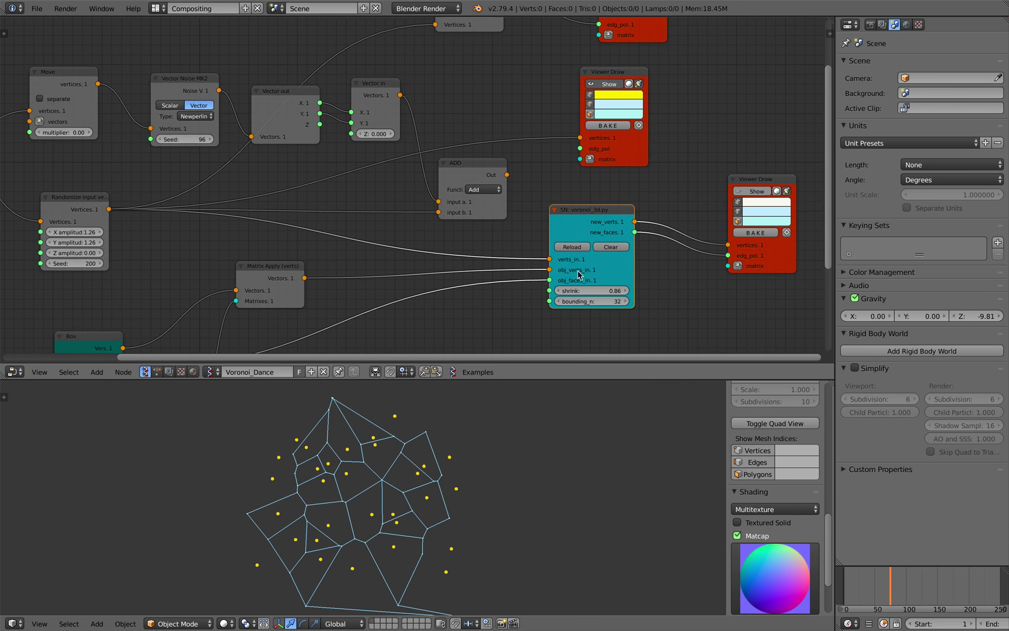
scroll(608, 283, "down", 1)
middle_click_drag(600, 224, 613, 246)
middle_click_drag(511, 142, 412, 238)
scroll(528, 205, "up", 2)
scroll(421, 219, "up", 2)
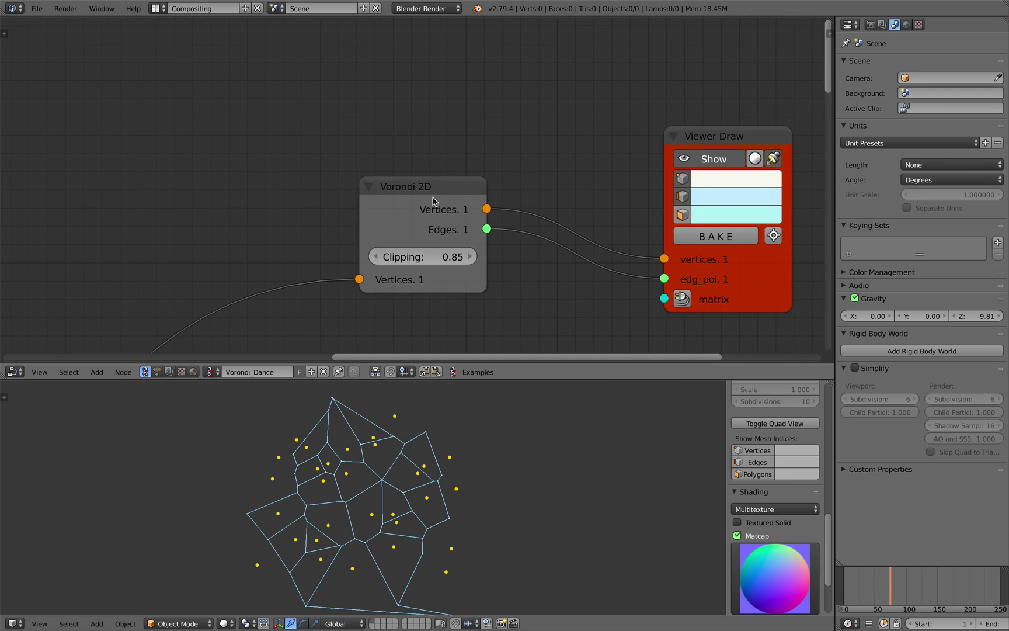
scroll(447, 206, "down", 2)
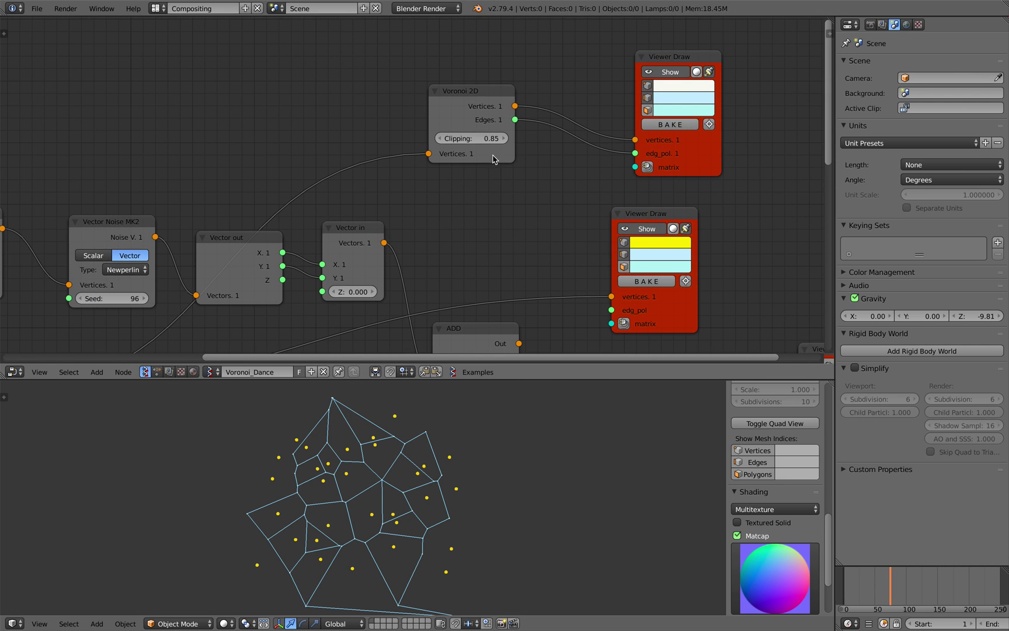
Step: Delete the Voronoi 2D node and the Viewer Draw node connected to it
left_click(470, 99)
key("x")
left_click(683, 159)
key("x")
Step: Show the output of the voronoi_3d node's Viewer Draw again and save the file
scroll(682, 160, "down", 1)
middle_click_drag(470, 234, 529, 134)
middle_click_drag(742, 203, 680, 181)
left_click(743, 203)
scroll(429, 576, "up", 1)
key("ctrl+s")
left_click(429, 571)
scroll(434, 565, "up", 1)
middle_click_drag(316, 231, 349, 137)
key("ctrl+s")
left_click(350, 138)
Step: Set the Randomize node's X and Y amplitudes to 0.18 and save the file
scroll(292, 163, "down", 1)
middle_click_drag(279, 162, 416, 192)
left_click_drag(253, 190, 224, 190)
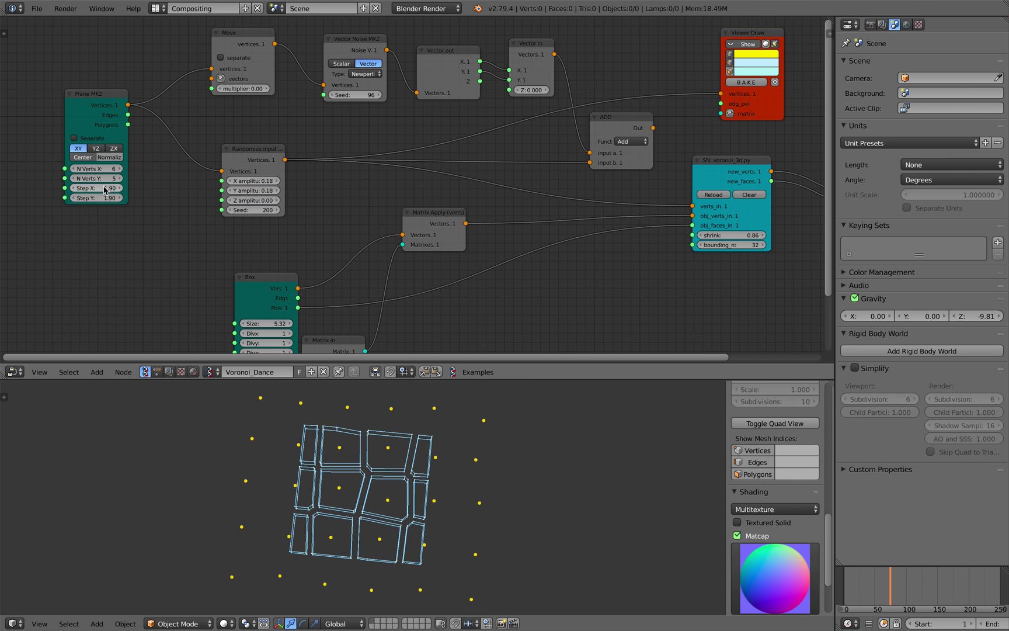
scroll(373, 525, "down", 3)
key("ctrl+s")
left_click(373, 525)
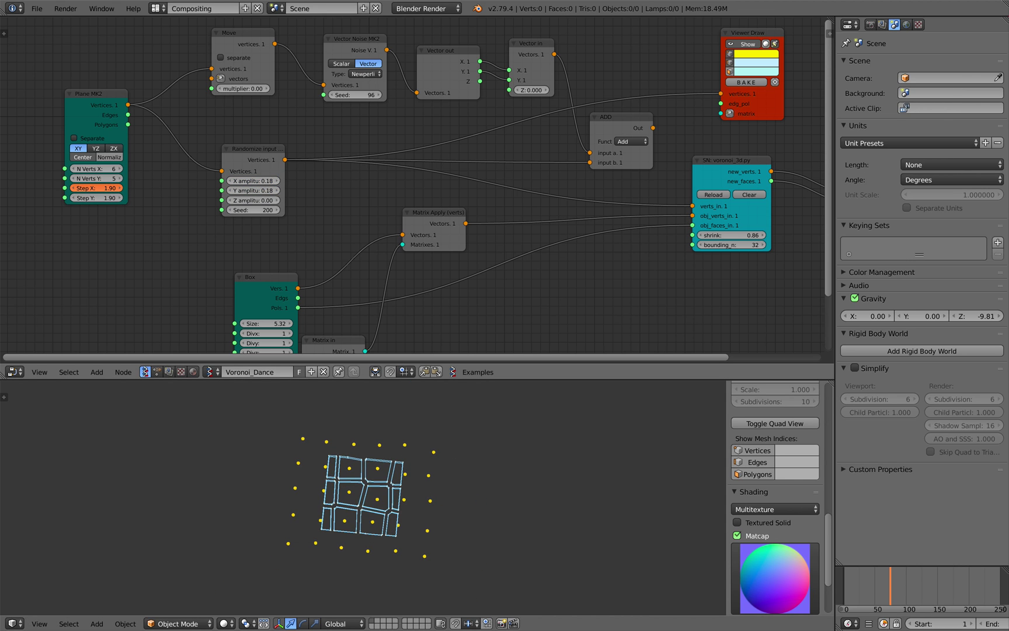
Step: Set the Plane node's Step X and Step Y to 0.88 so the points fit inside the box
left_click_drag(97, 197, 67, 188)
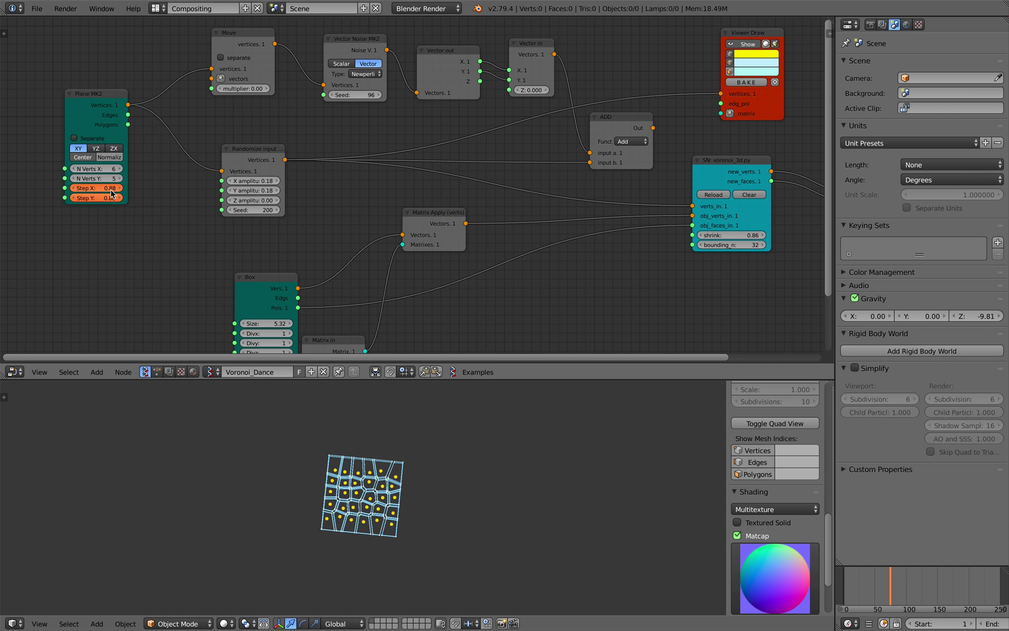
scroll(495, 528, "up", 5)
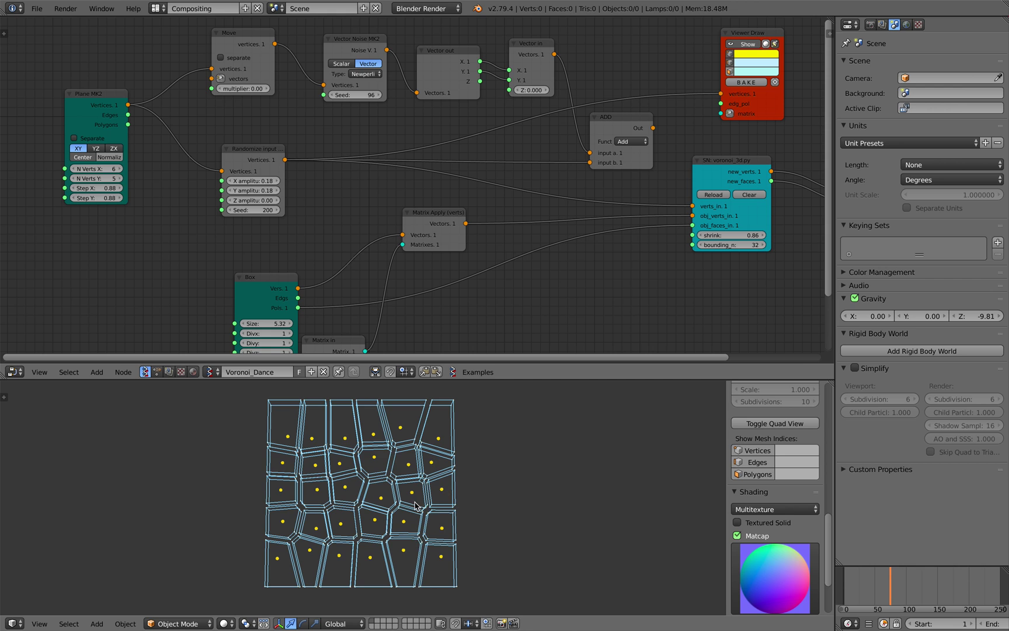
middle_click_drag(415, 506, 424, 450)
Step: Set the Vector Noise node's seed to 164 and nudge the node closer to the Move node
middle_click_drag(413, 191, 377, 219)
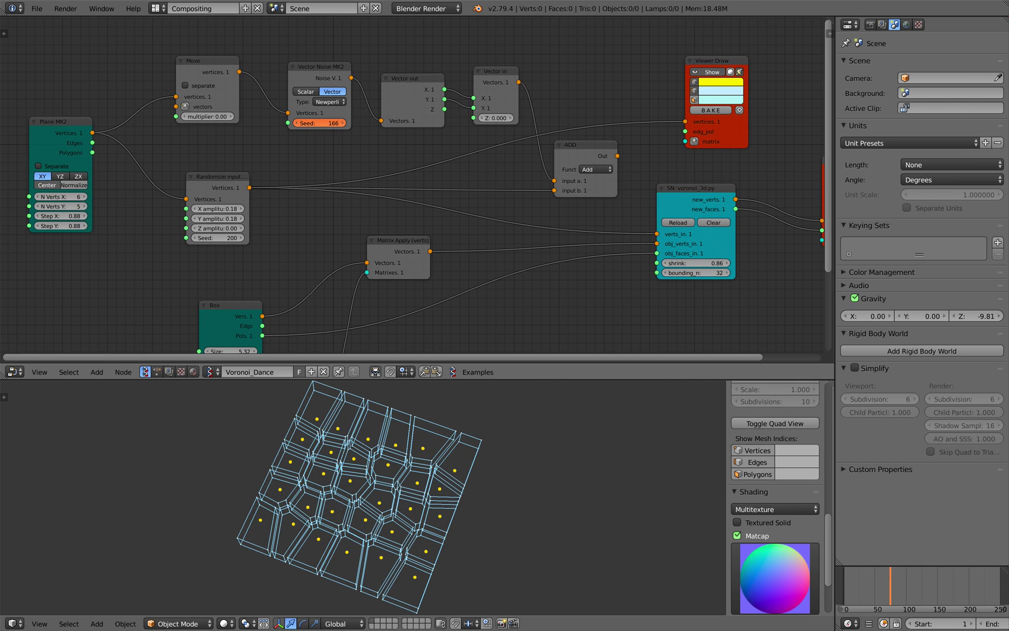
middle_click_drag(366, 447, 405, 457)
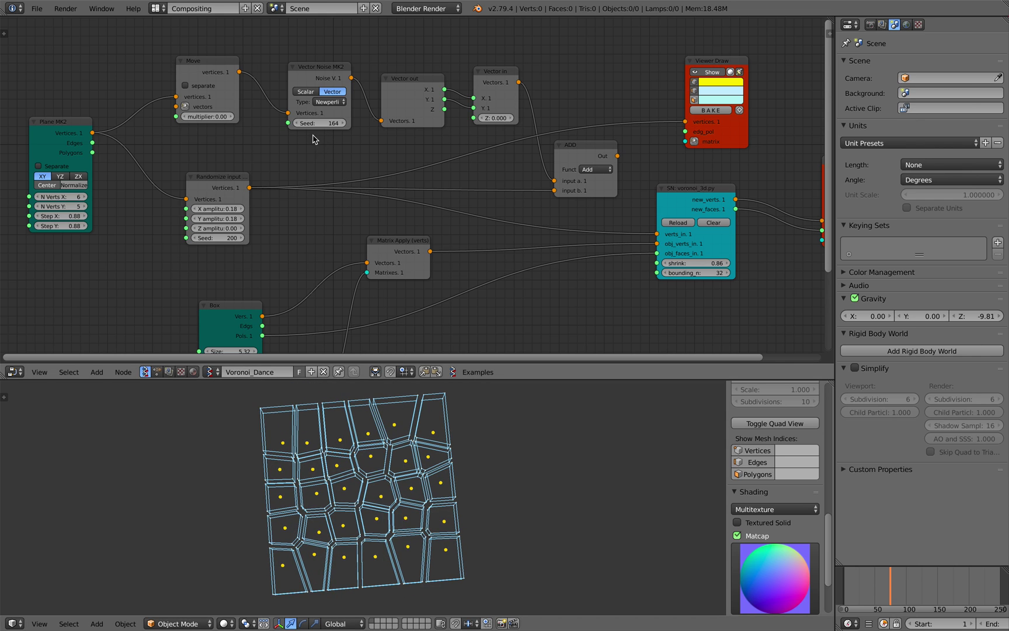
left_click_drag(310, 94, 308, 81)
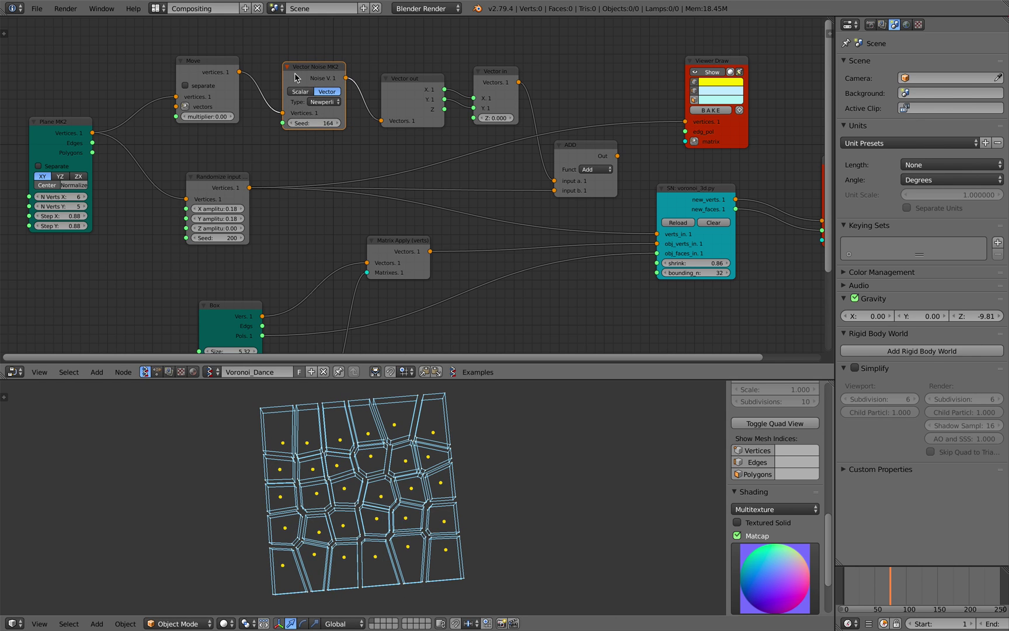
Step: Save the Blender file as a new version
left_click(37, 8)
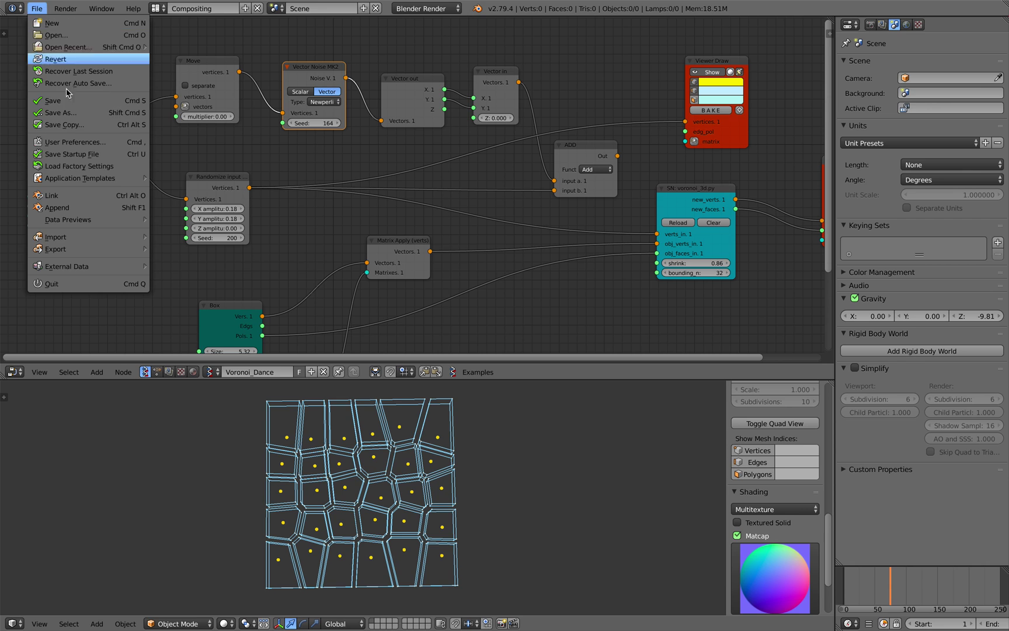
left_click(60, 112)
left_click(930, 54)
left_click(954, 41)
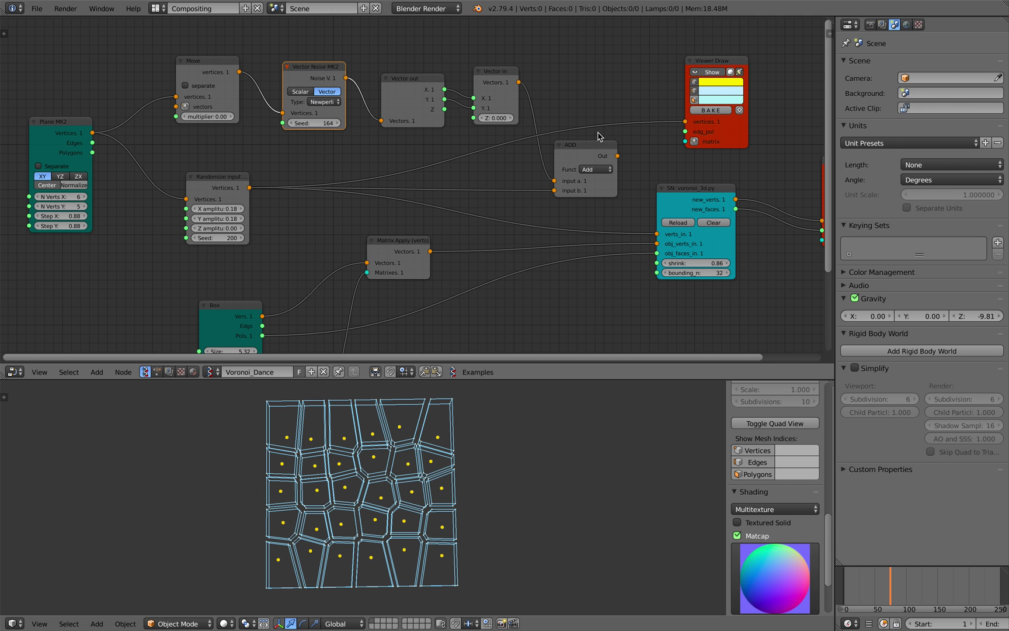
Step: Rearrange the noise chain nodes and add a linked Vector in node to the Move node's vectors input
left_click_drag(501, 76, 504, 76)
middle_click_drag(503, 76, 574, 78)
left_click_drag(295, 71, 284, 71)
left_click_drag(381, 77, 366, 69)
left_click_drag(297, 69, 284, 62)
mouse_move(473, 90)
left_mouse_down()
mouse_move(466, 74)
mouse_move(459, 83)
left_mouse_up()
left_click(235, 101)
Step: Group the Move, Vector Noise, Vector out and second Vector in nodes in a frame and tidy their layout
left_click_drag(268, 63, 280, 61)
left_click_drag(370, 64, 357, 59)
left_click(275, 57)
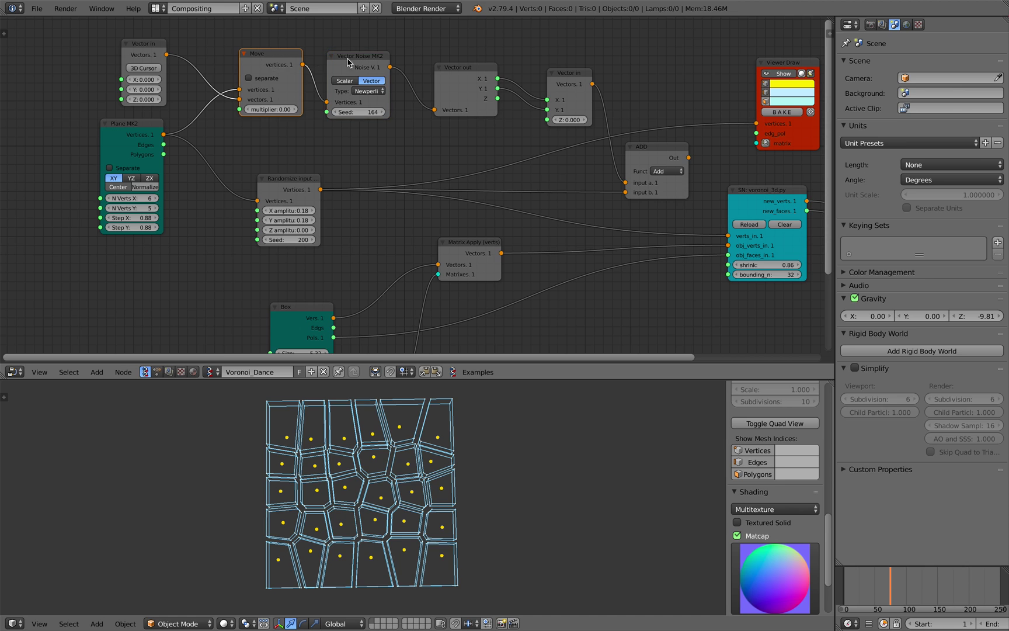
key("ctrl+j")
middle_click_drag(555, 74, 553, 82)
mouse_move(532, 62)
left_mouse_down()
mouse_move(520, 45)
mouse_move(525, 53)
left_mouse_up()
left_click(550, 61)
left_click_drag(463, 63, 449, 59)
Step: Examine the framed noise chain and its link into the ADD node, and save the file
middle_click_drag(446, 80, 362, 168)
scroll(375, 170, "up", 6)
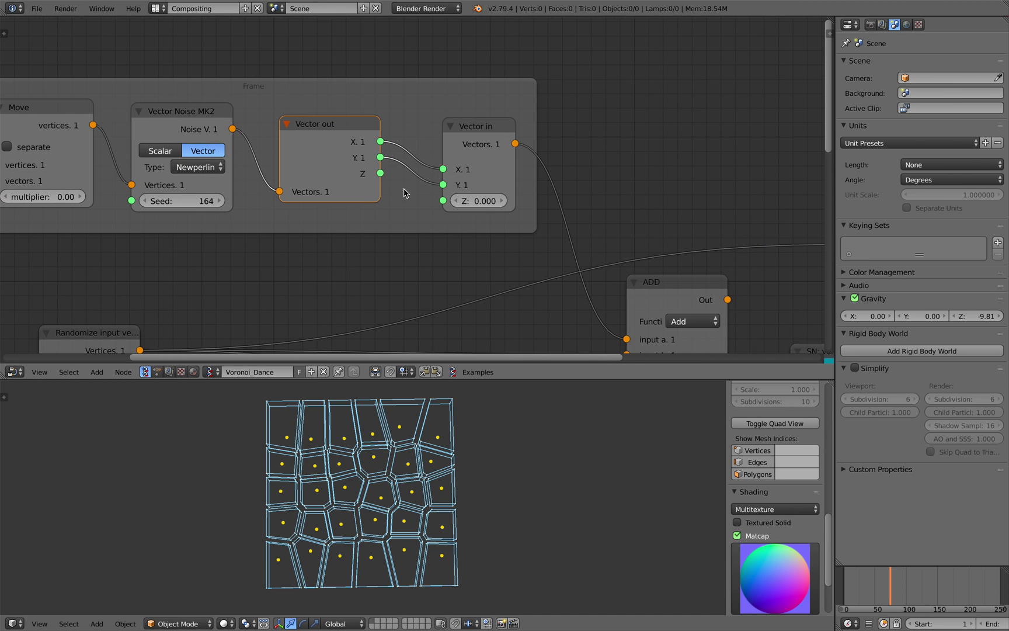
scroll(400, 189, "down", 3)
middle_click_drag(404, 209, 505, 185)
key("ctrl+s")
left_click(505, 184)
left_click(705, 242)
middle_click_drag(666, 218, 548, 160)
key("ctrl+s")
left_click(604, 186)
Step: Reposition the frame and the Vector in node feeding Move, and set that Vector in node's Z to 3.000
middle_click_drag(190, 86, 263, 92)
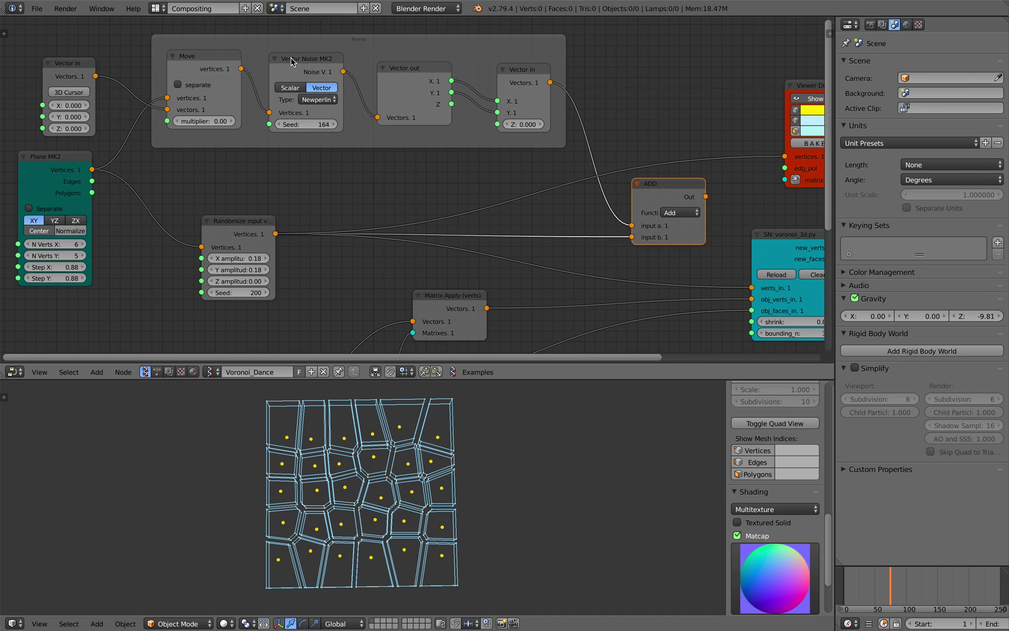
left_click_drag(242, 34, 255, 34)
left_click_drag(82, 90, 98, 87)
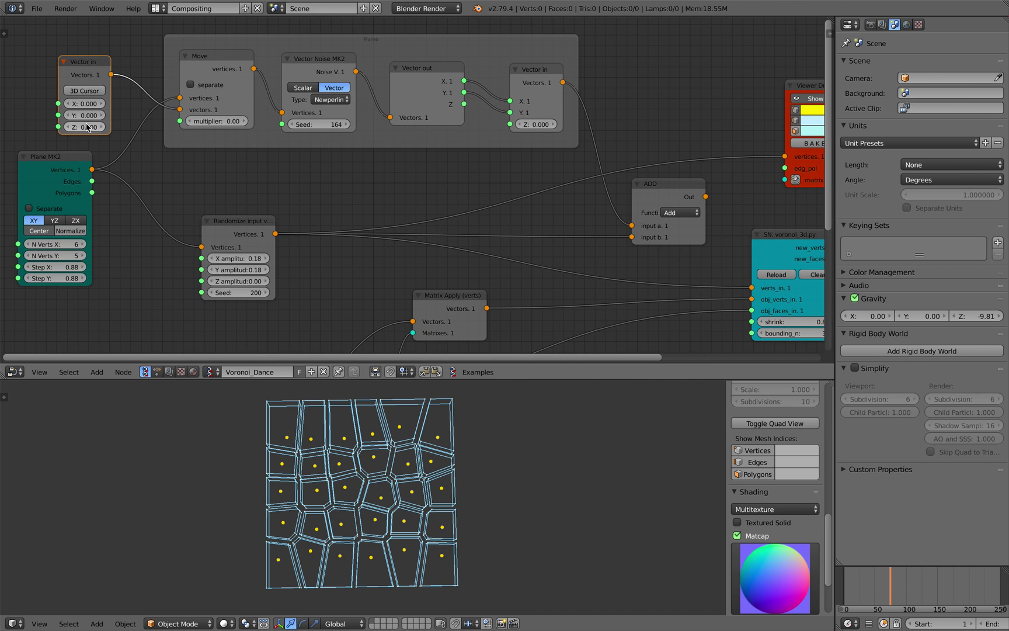
middle_click_drag(98, 127, 108, 132)
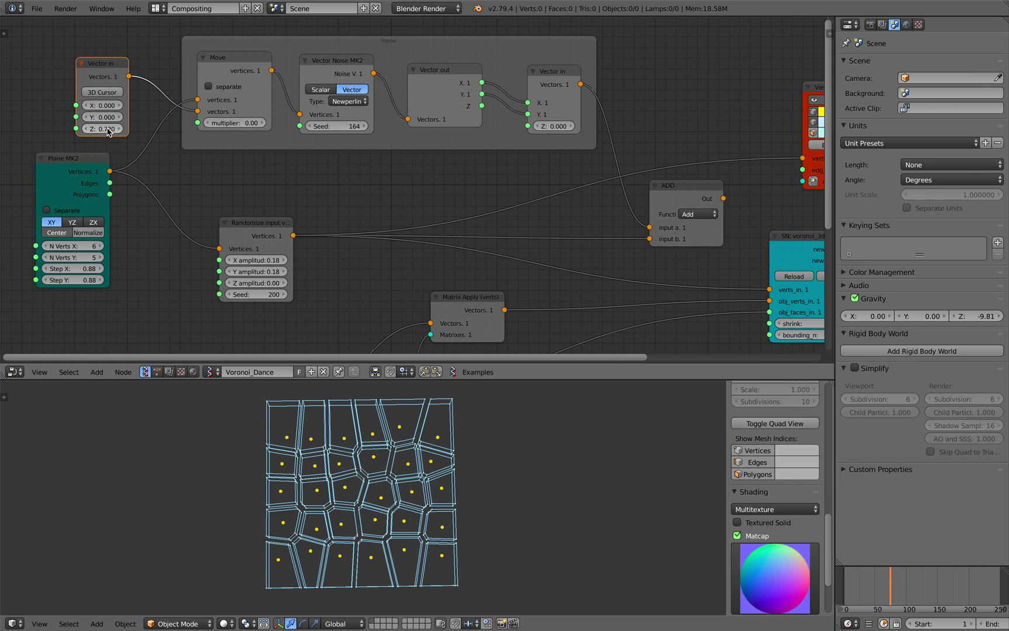
middle_click_drag(640, 199, 619, 187)
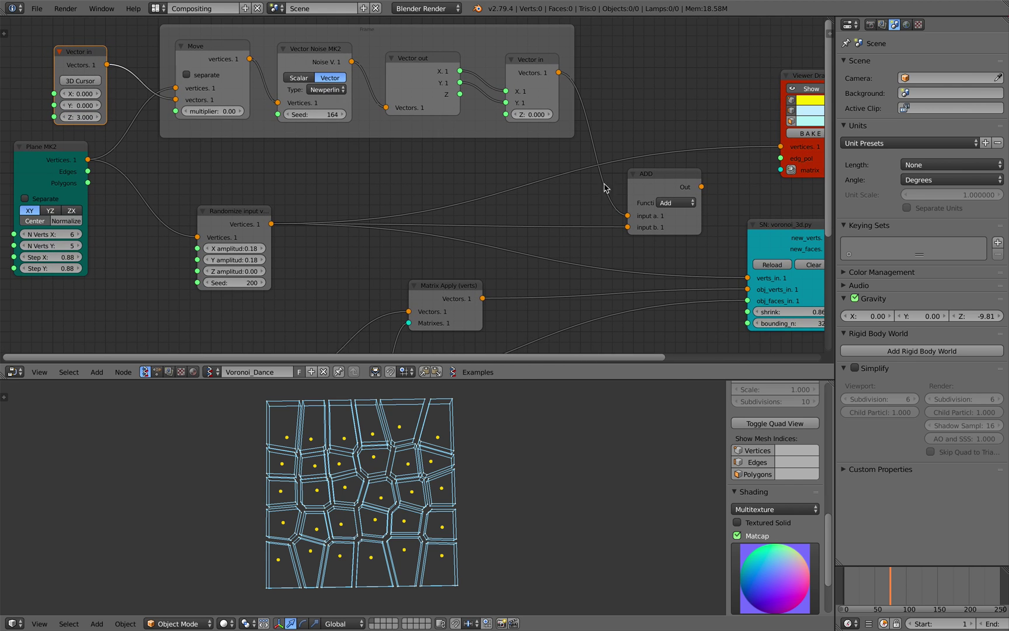
Step: Connect the ADD node's output to voronoi_3d's verts_in and to the yellow Viewer Draw's vertices input
left_click_drag(701, 187, 723, 215)
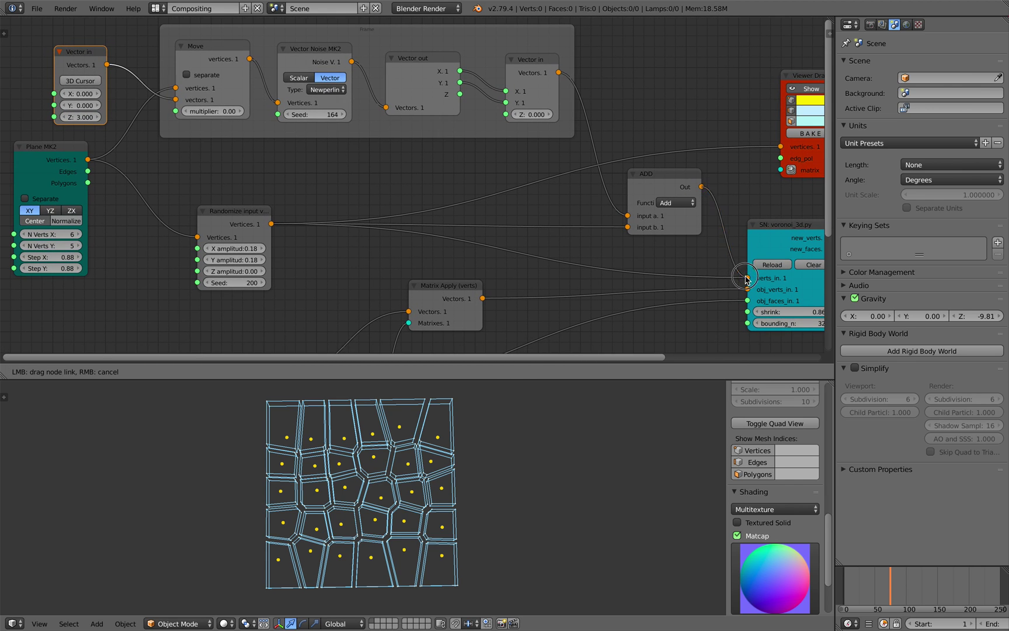
left_click_drag(747, 279, 748, 278)
mouse_move(701, 187)
left_mouse_down()
mouse_move(762, 157)
mouse_move(733, 140)
left_mouse_up()
scroll(701, 139, "down", 1)
scroll(690, 141, "up", 1)
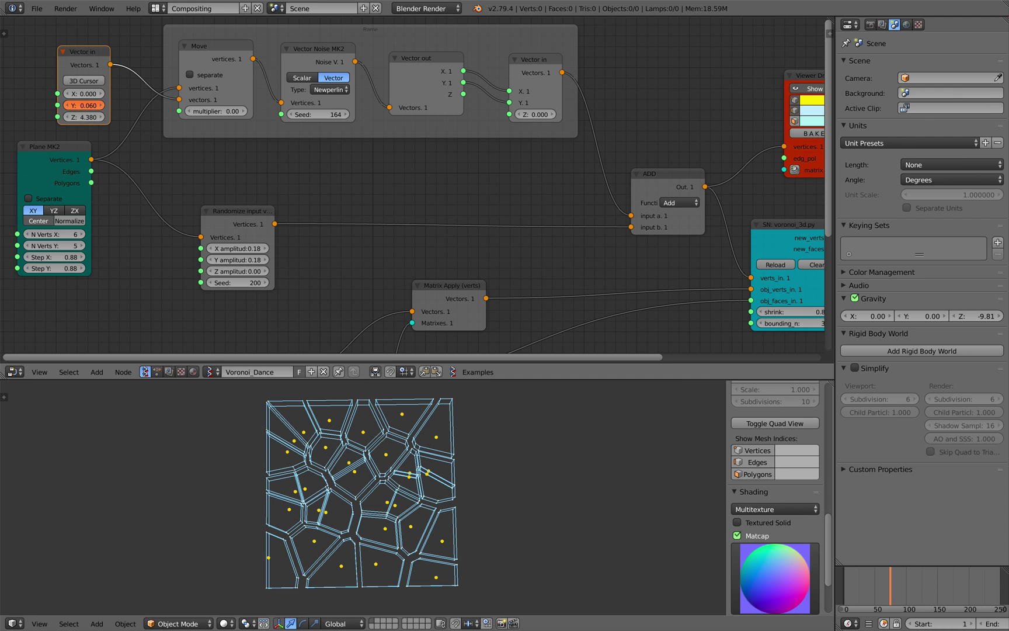
Step: Set the first Vector in node's Y to 1.320, the Vector Noise seed to 330 and the Move multiplier to 0.30
left_click_drag(87, 60, 77, 57)
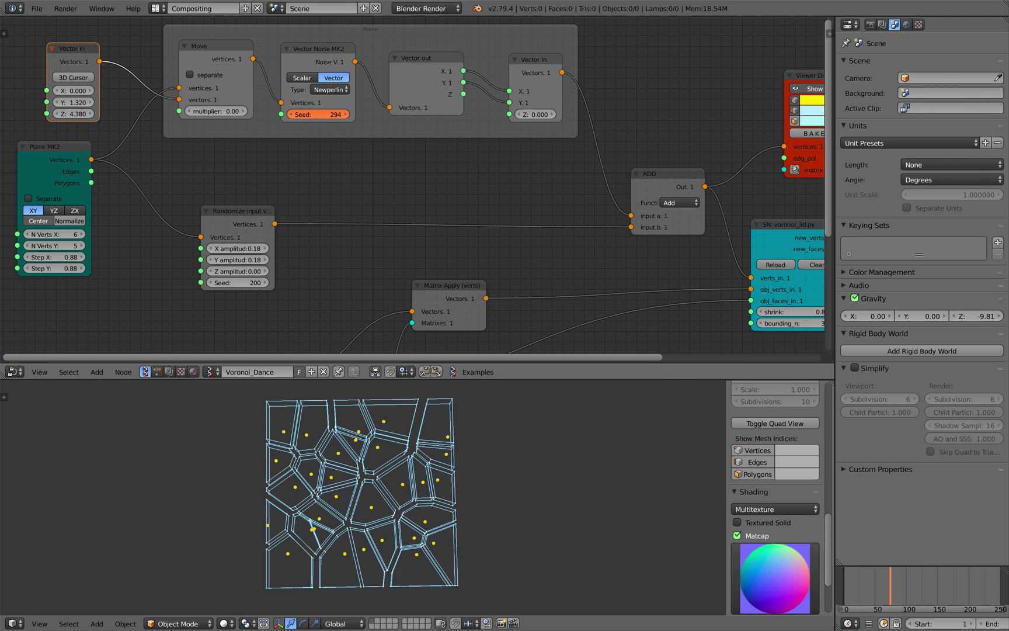
left_click_drag(318, 114, 339, 115)
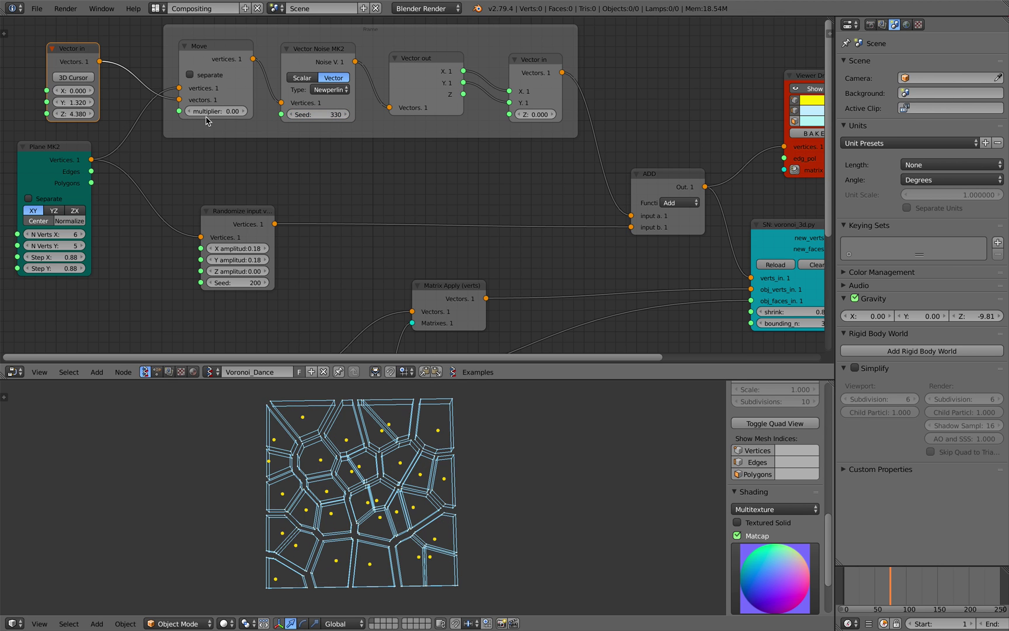
left_click_drag(216, 111, 234, 111)
Step: Set the first Vector in node's Z to 21.300 and save the file
left_click_drag(73, 114, 108, 113)
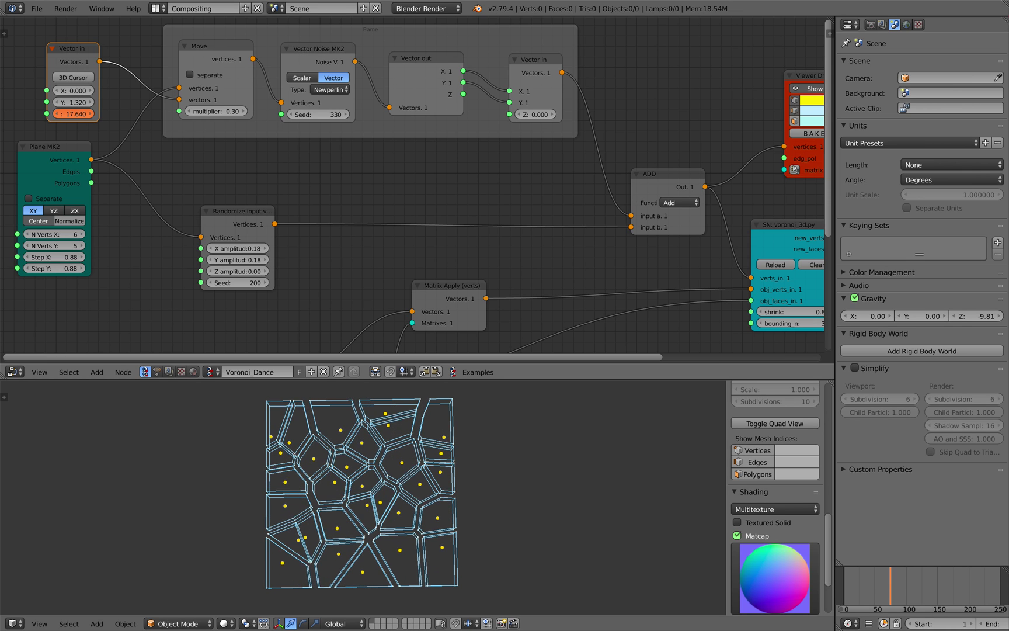
key("ctrl+s")
left_click(77, 115)
Step: Space out the Move, Vector Noise, Vector out and Vector in nodes within the frame, and reposition the ADD node
left_click_drag(211, 53, 179, 55)
left_click_drag(329, 55, 318, 59)
left_click_drag(418, 63, 443, 64)
left_click_drag(308, 58, 338, 61)
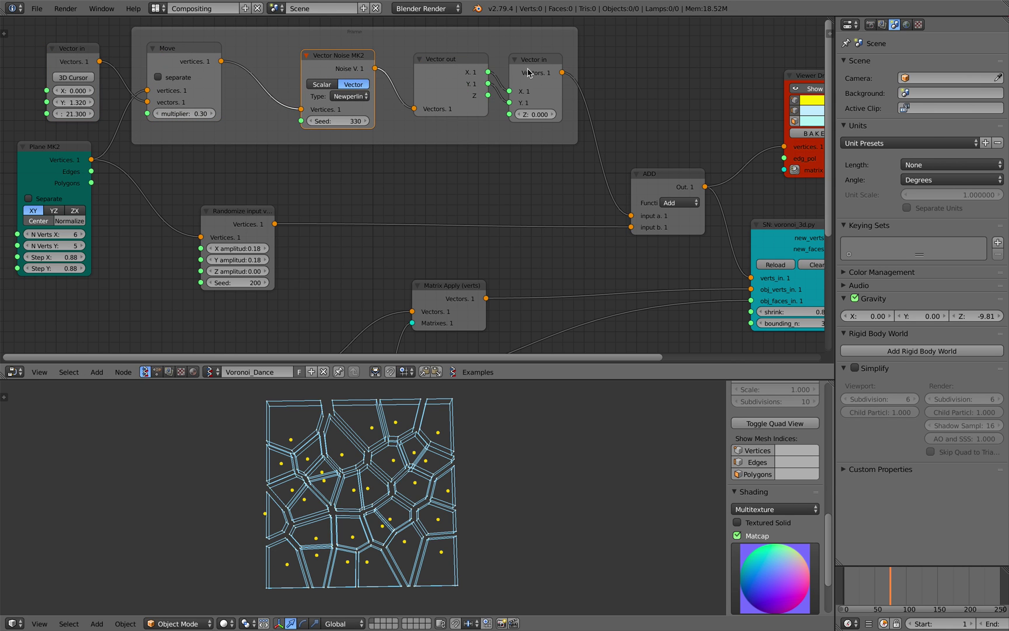
left_click_drag(528, 69, 549, 71)
middle_click_drag(593, 130, 541, 121)
left_click_drag(592, 166, 608, 175)
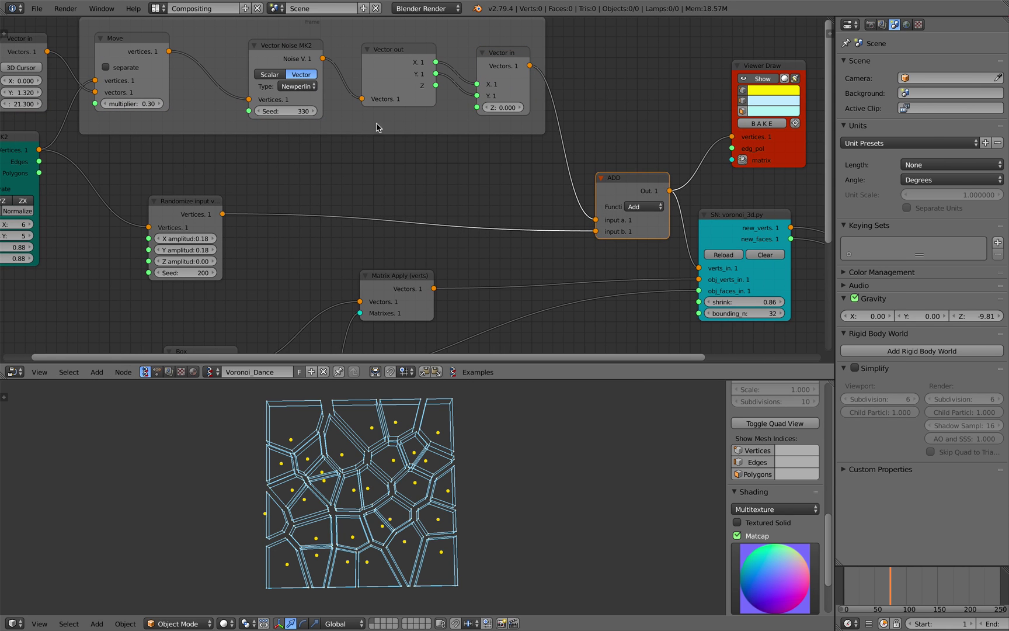
Step: Add a Vector Math node and insert it between the Move and Vector Noise nodes inside the frame
middle_click_drag(415, 79, 439, 105)
scroll(439, 105, "down", 1)
key("shift+a")
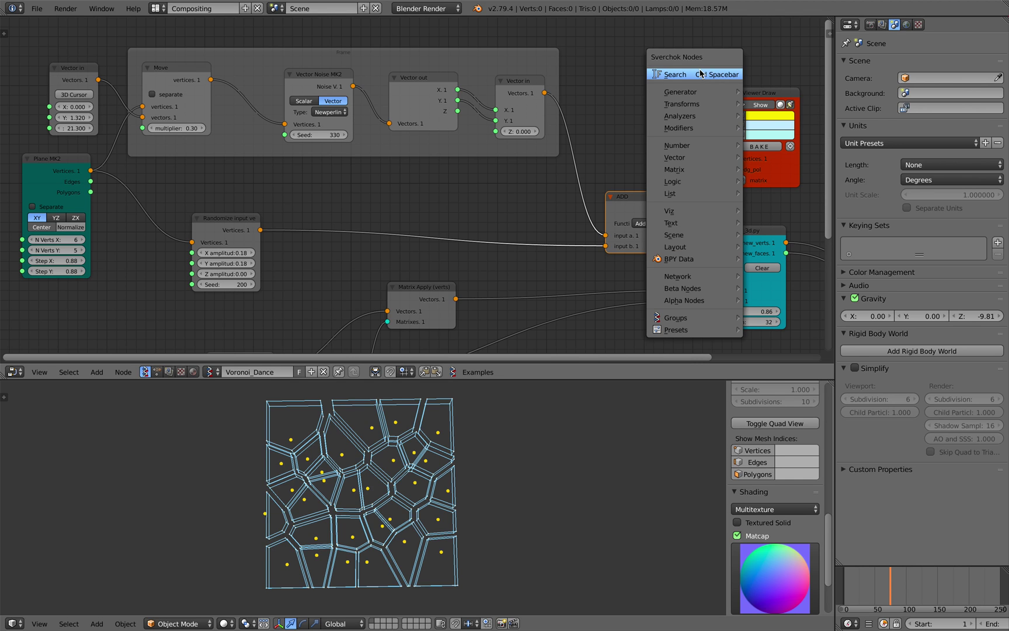
type("vector m")
key("Down")
key("Return")
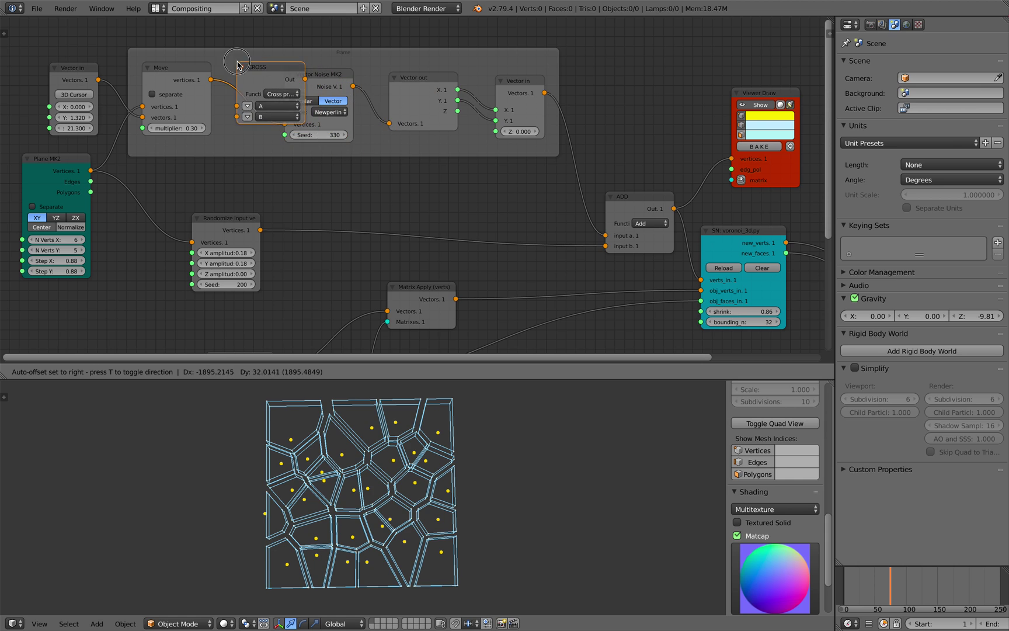
left_click(237, 65)
Step: Set the new vector math node's function to Multiply Scalar and its amount to 0.50
left_click(295, 94)
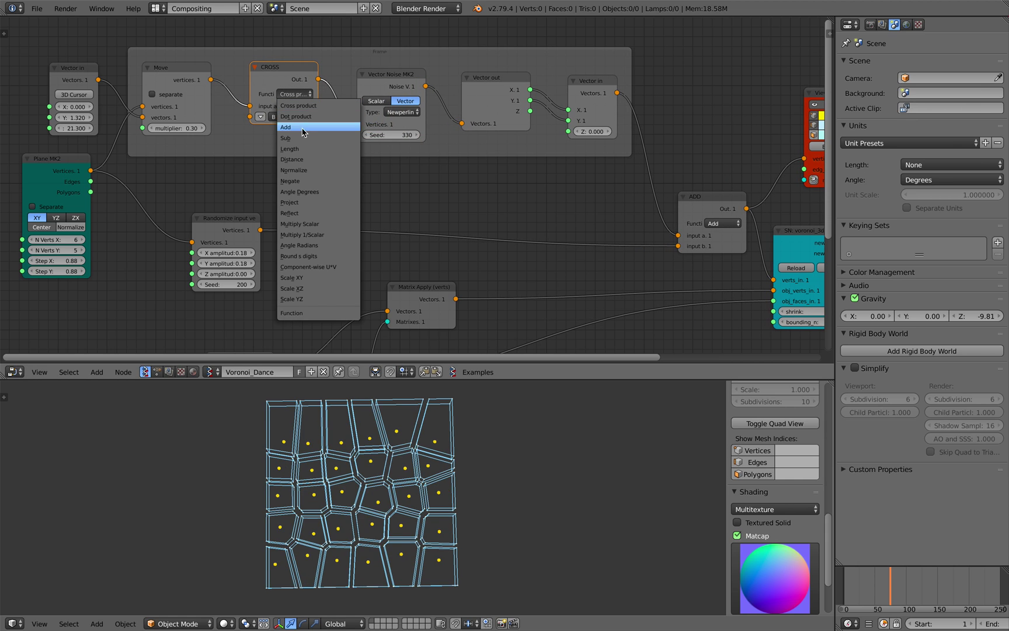
left_click(312, 226)
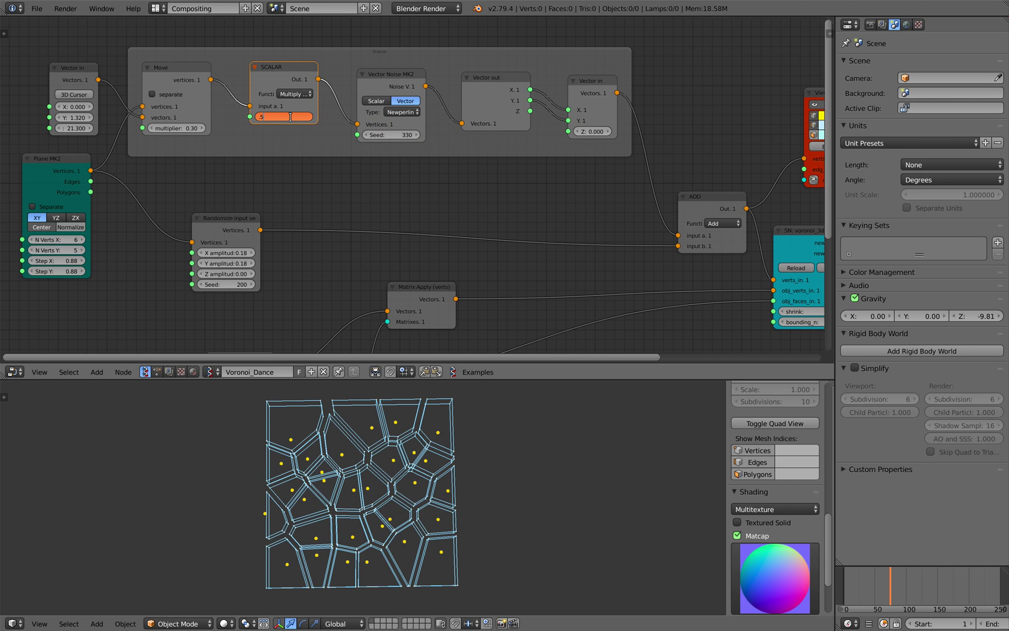
key("Return")
Step: Set the first Vector in node's Z to 72.420 and save the file as a new version, voronoi_in_motion5.blend
left_click_drag(80, 128, 461, 128)
left_click(36, 8)
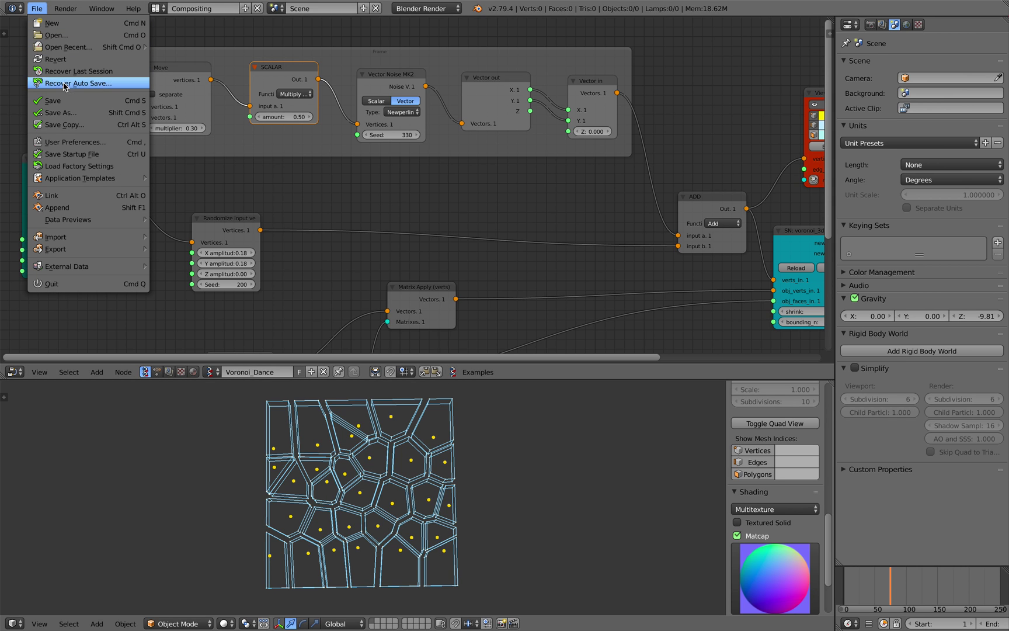
left_click(58, 112)
left_click(930, 55)
left_click(943, 43)
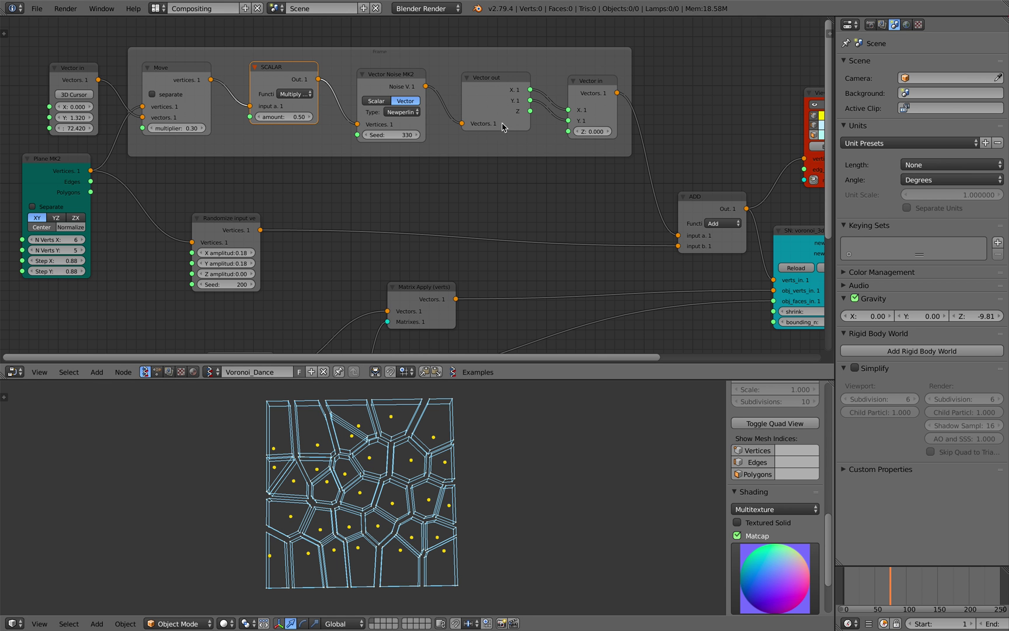
Step: Move the Vector Noise node closer to the SCALAR node and set its seed to 390
middle_click_drag(456, 126, 459, 126)
left_click_drag(398, 79, 376, 80)
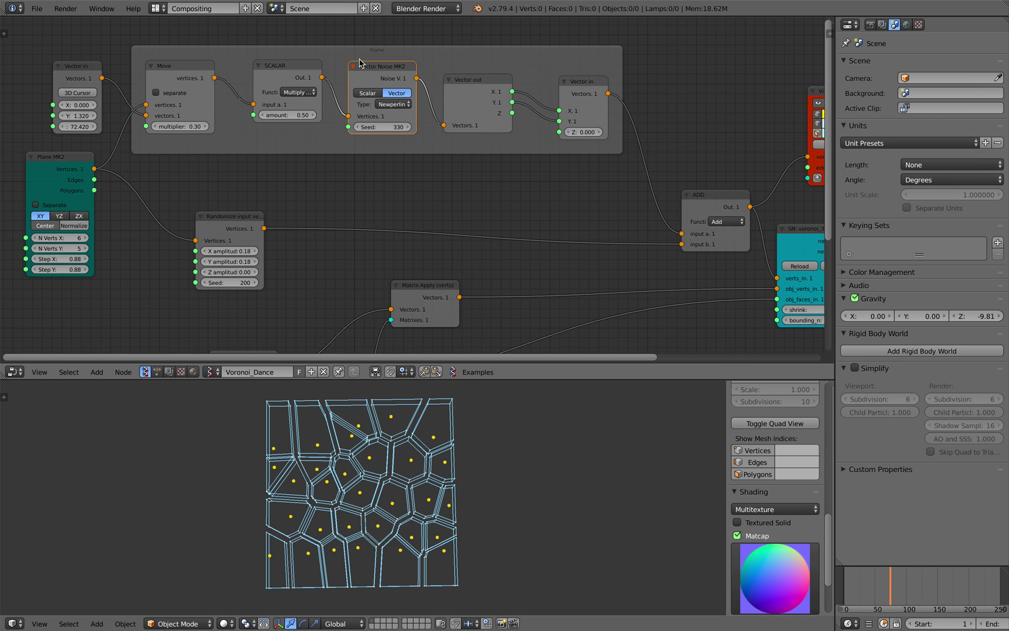
left_click_drag(385, 69, 378, 72)
middle_click_drag(387, 80, 391, 97)
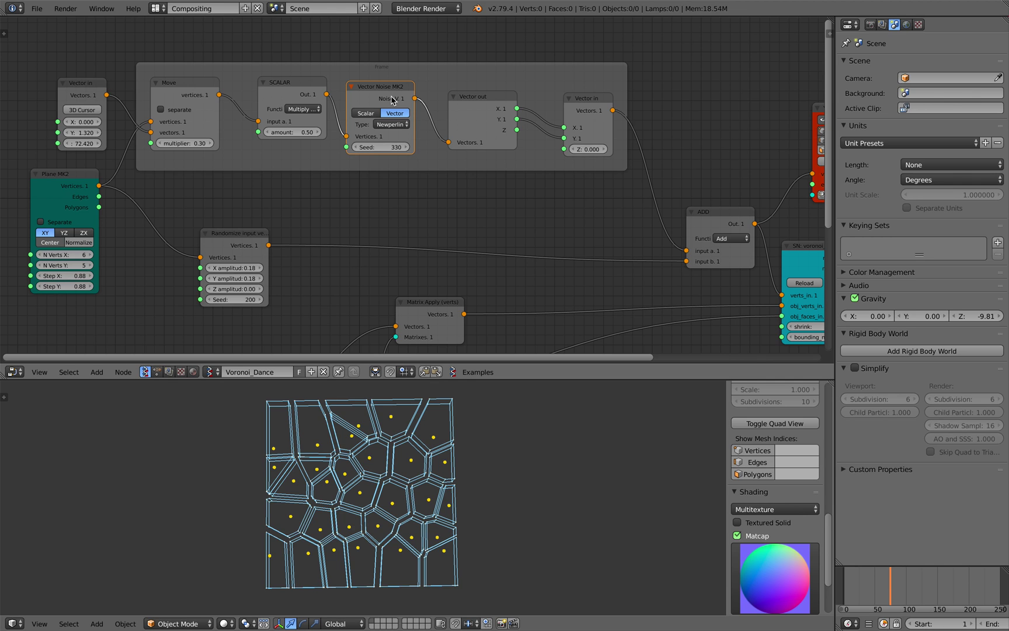
middle_click_drag(392, 100, 397, 98)
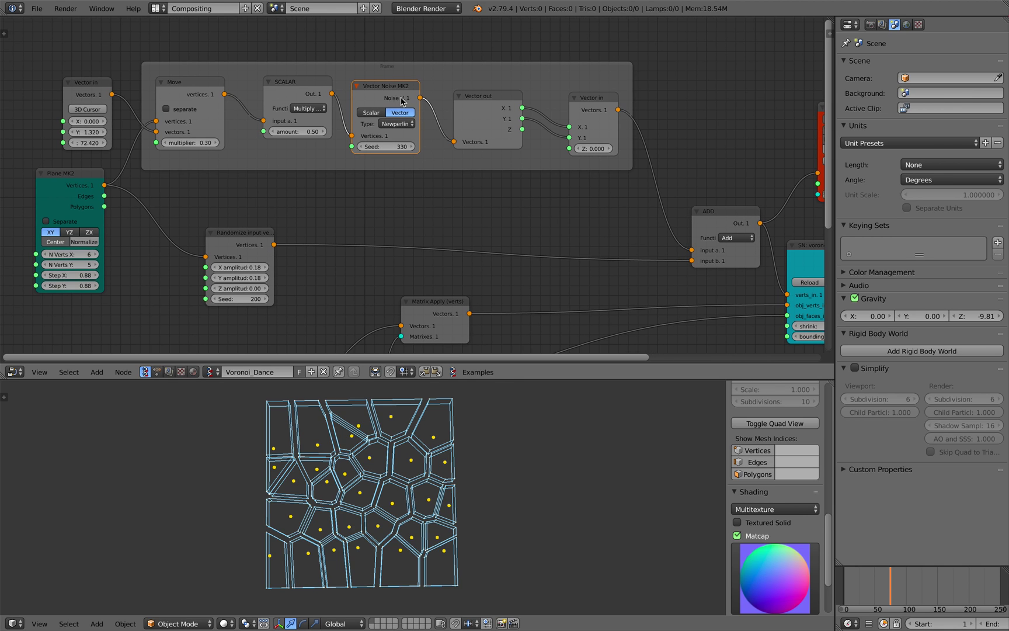
scroll(402, 101, "up", 1)
mouse_move(385, 147)
left_mouse_down()
mouse_move(426, 147)
mouse_move(391, 146)
left_mouse_up()
Step: Try the Voronoi_F2 noise type on the Vector Noise node and return it to Newperlin
left_click(400, 120)
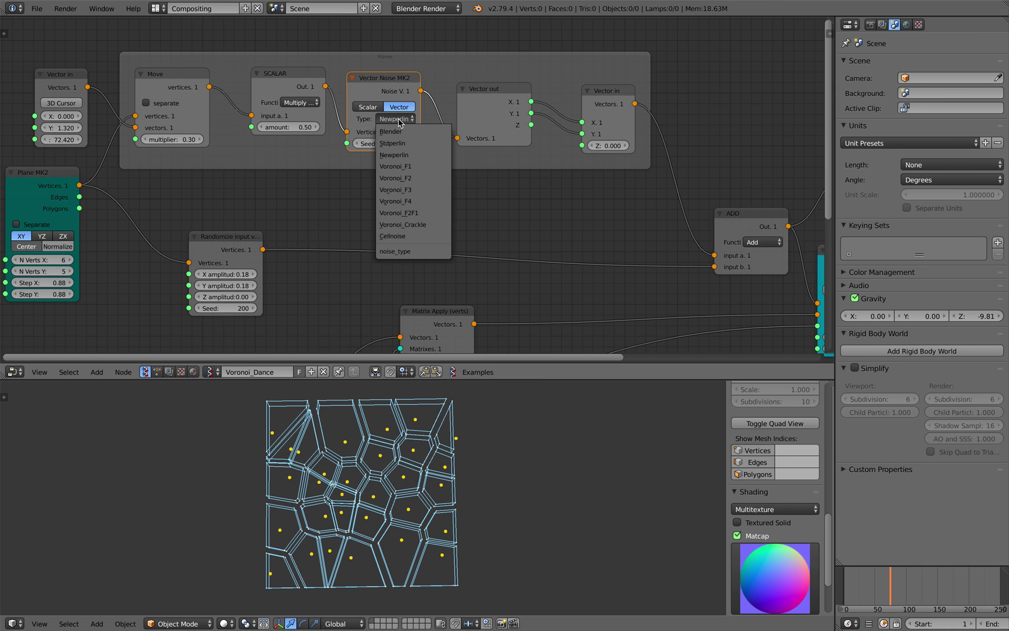
left_click(414, 179)
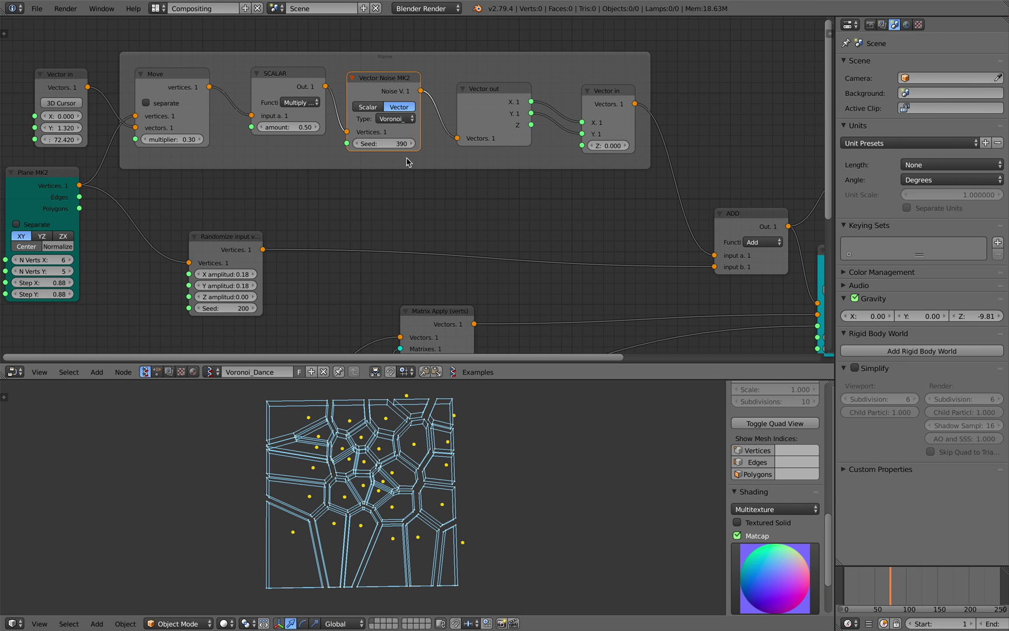
left_click(395, 121)
left_click(406, 155)
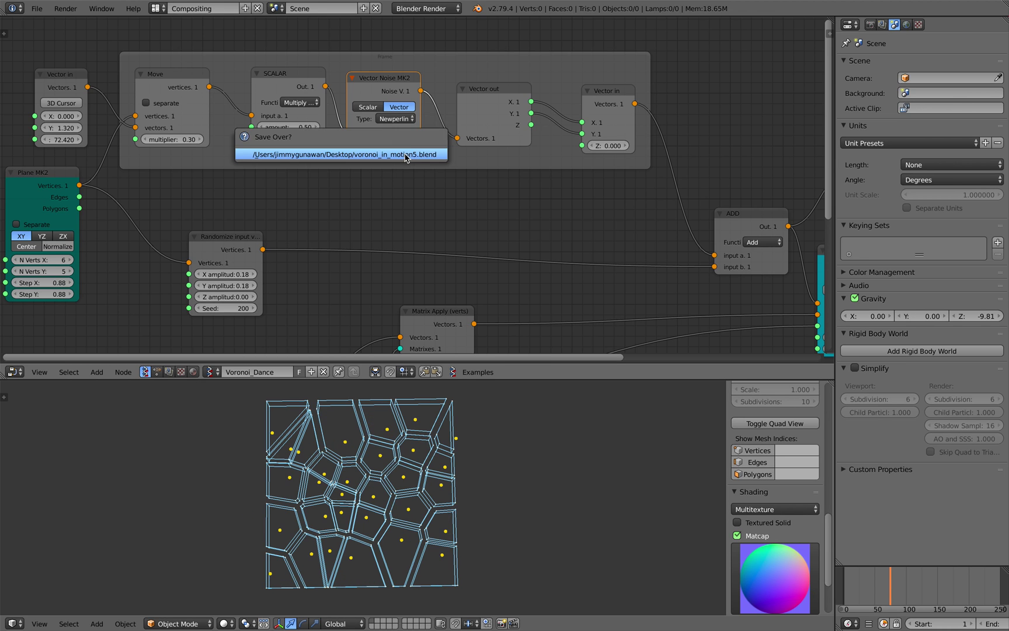
Step: Set the SCALAR amount to 8.24 and the first Vector in node's Z to 98.160, and save the file
middle_click_drag(210, 156, 231, 153)
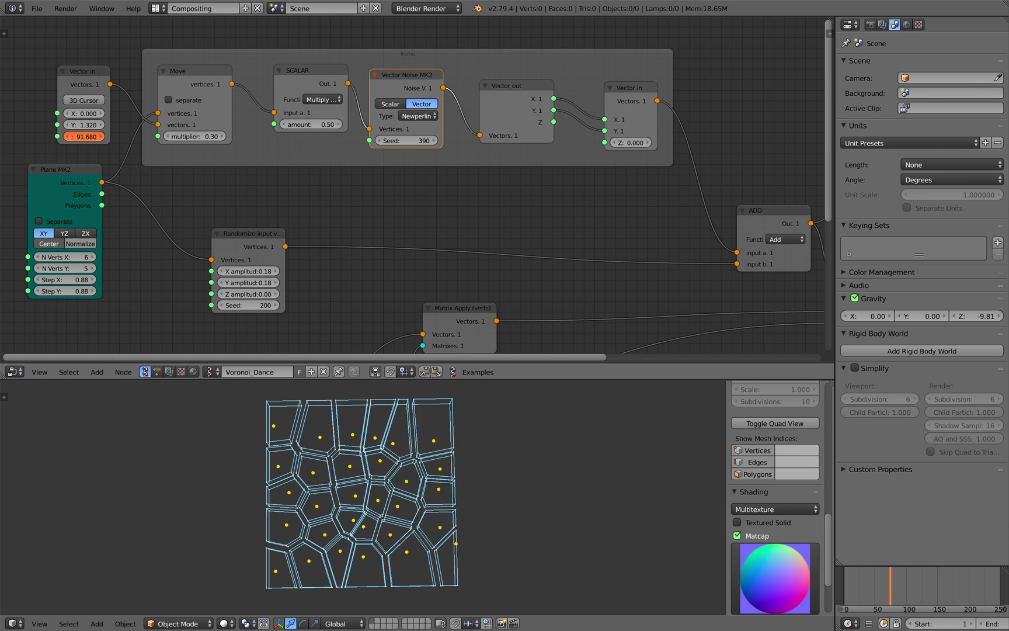
left_click_drag(310, 124, 350, 124)
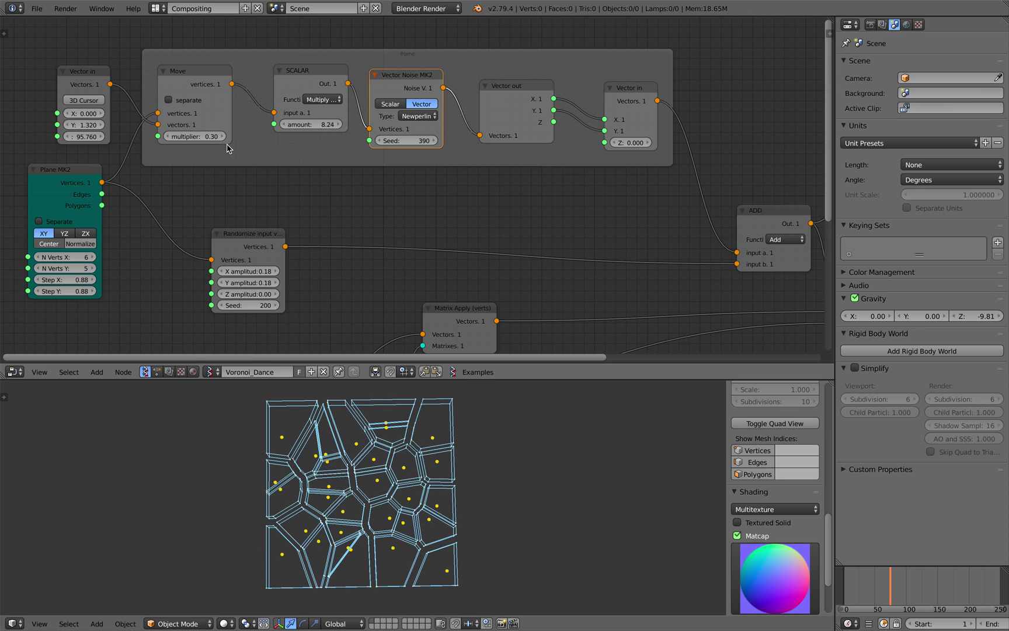
left_click_drag(78, 140, 98, 140)
key("ctrl+s")
left_click(77, 141)
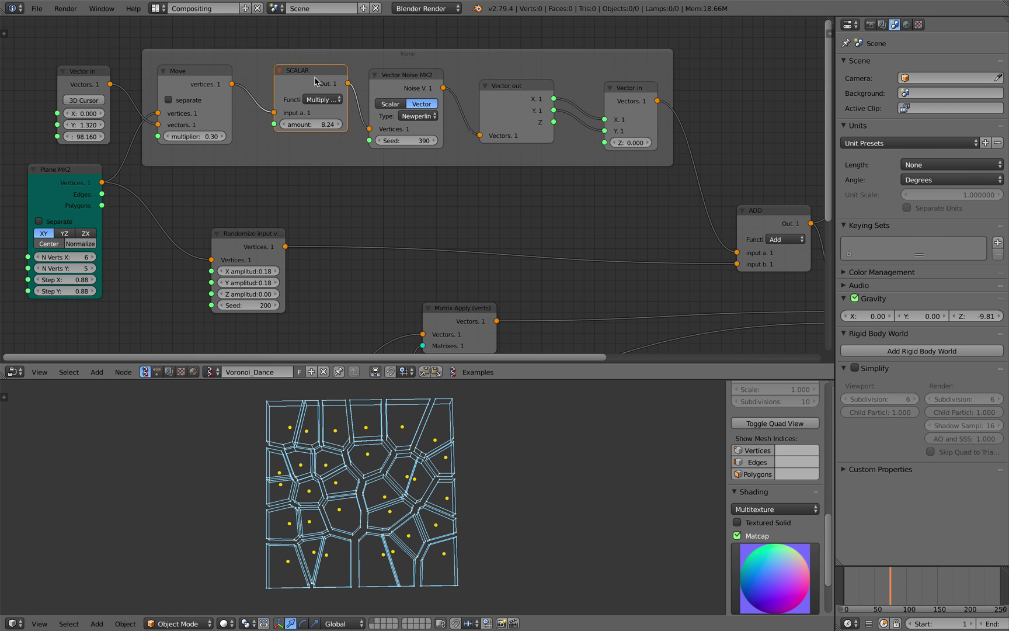
Step: Insert a duplicate SCALAR node with amount 0.20 between the second Vector in and ADD nodes, and save the file
key("shift+d")
left_click(705, 91)
middle_click_drag(705, 97, 609, 89)
key("ctrl+s")
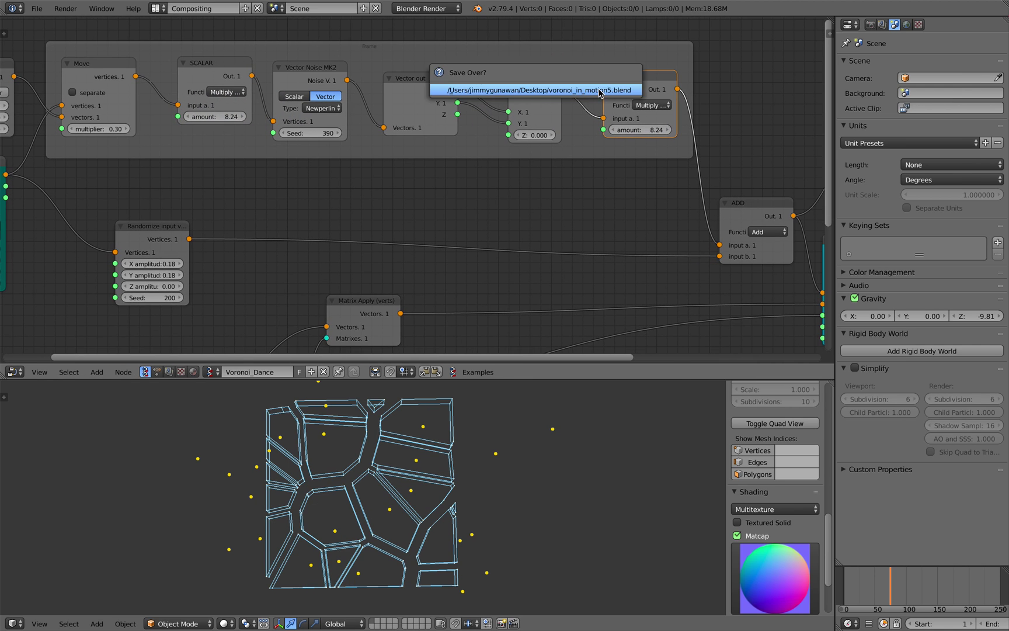
left_click(599, 92)
type("0.2")
key("Return")
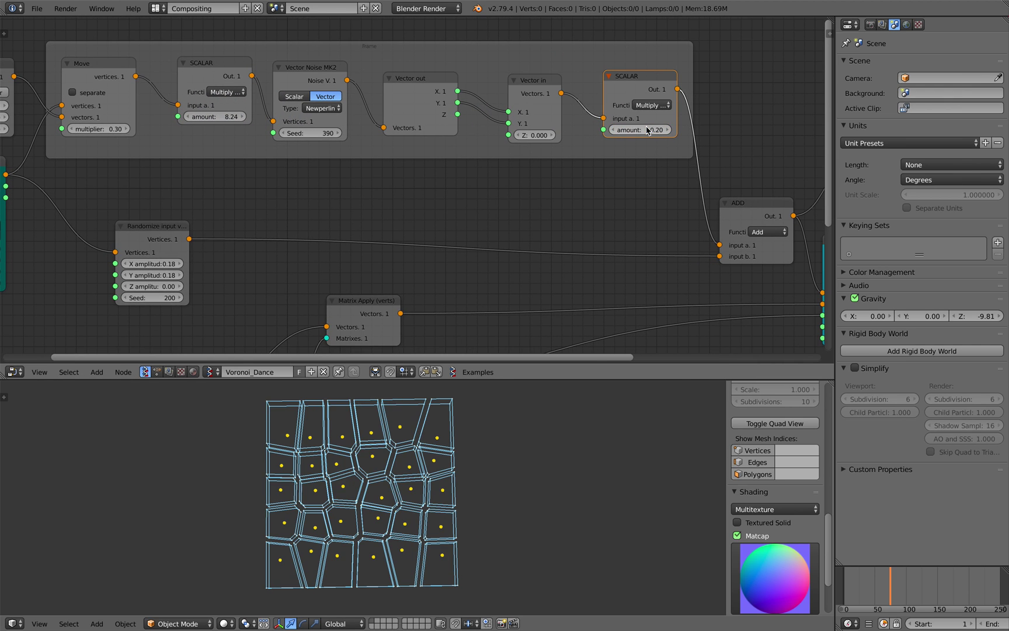
Step: Set the first Vector in node's Z to 104.100 and the second SCALAR node's amount to 0.60
middle_click_drag(80, 113, 139, 115)
left_click_drag(48, 131, 157, 132)
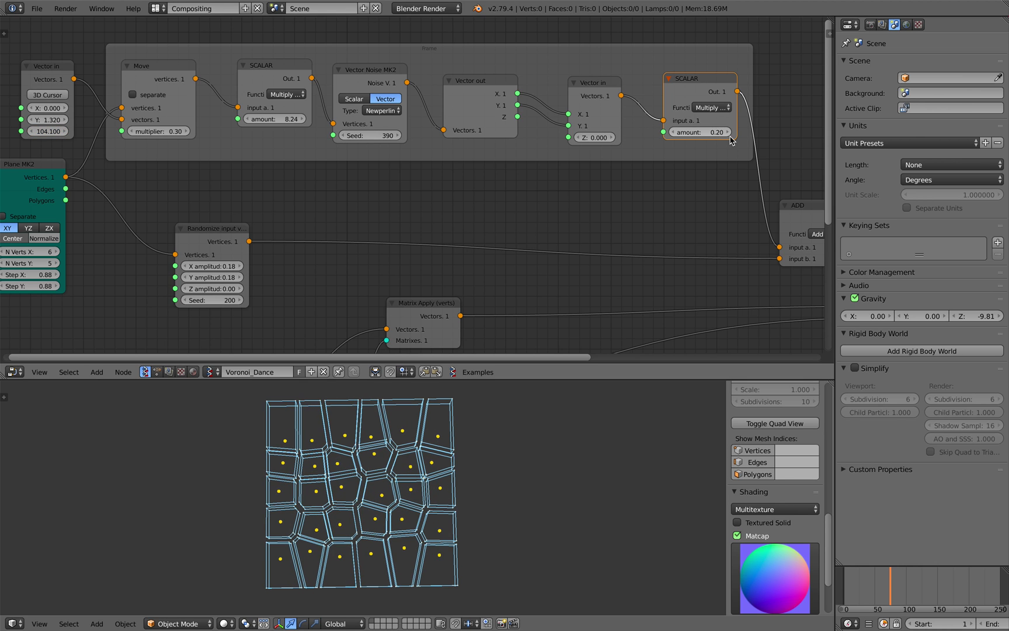
mouse_move(719, 132)
left_mouse_down()
mouse_move(750, 132)
mouse_move(711, 136)
left_mouse_up()
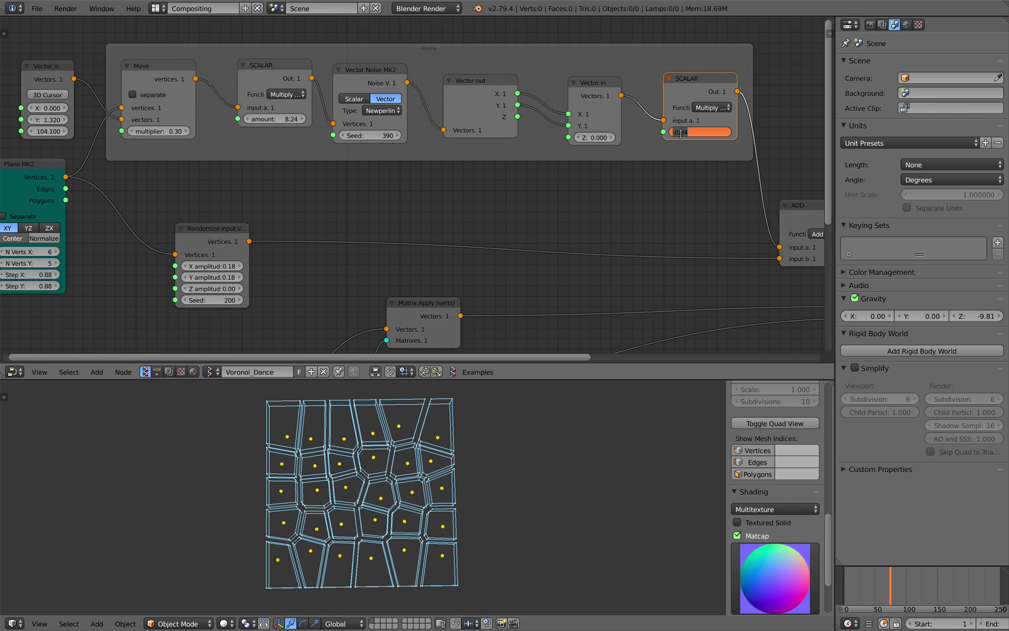
type("0.6")
key("Return")
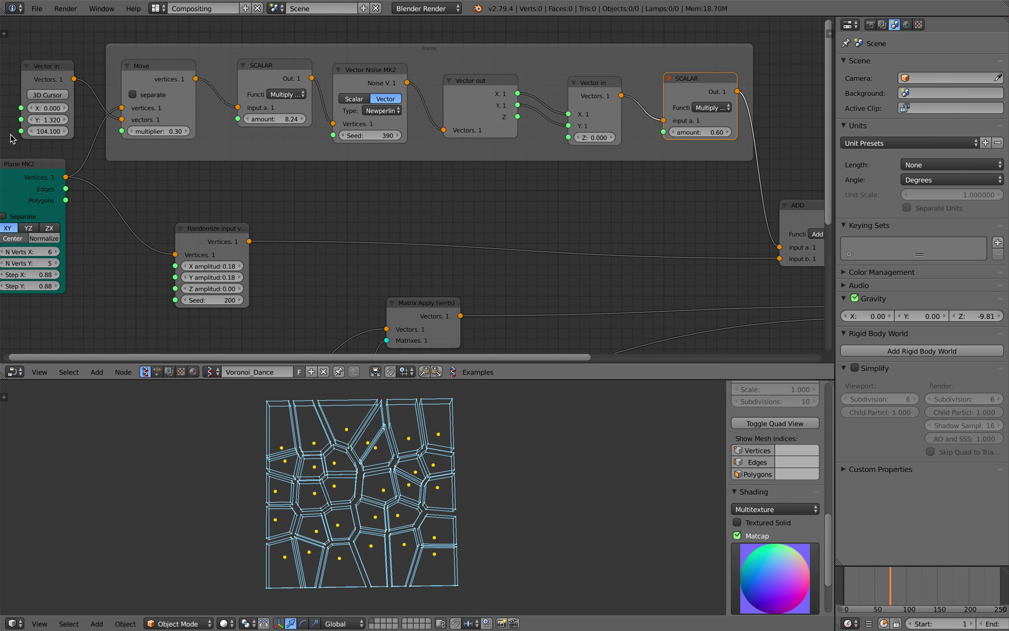
Step: Increase the first Vector in node's Z further and save the file
left_click_drag(41, 131, 70, 131)
middle_click_drag(559, 549, 542, 534)
key("ctrl+s")
left_click(542, 534)
Step: Hide the yellow Viewer Draw node's point display and move the node slightly
mouse_move(776, 193)
middle_mouse_down()
mouse_move(353, 156)
mouse_move(273, 185)
middle_mouse_up()
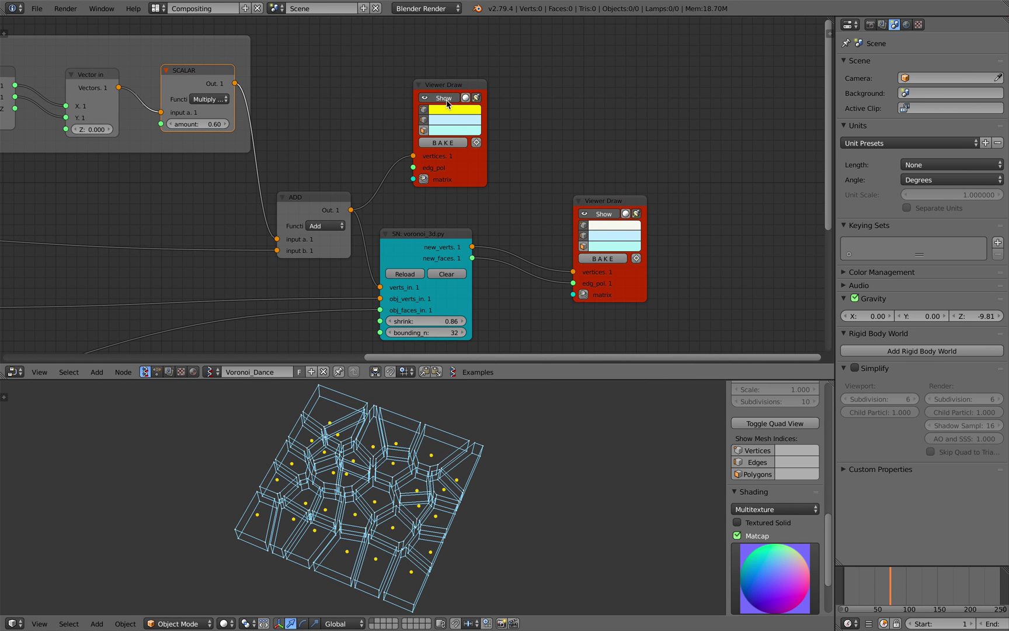
left_click_drag(445, 89, 451, 83)
scroll(517, 170, "down", 2, "shift")
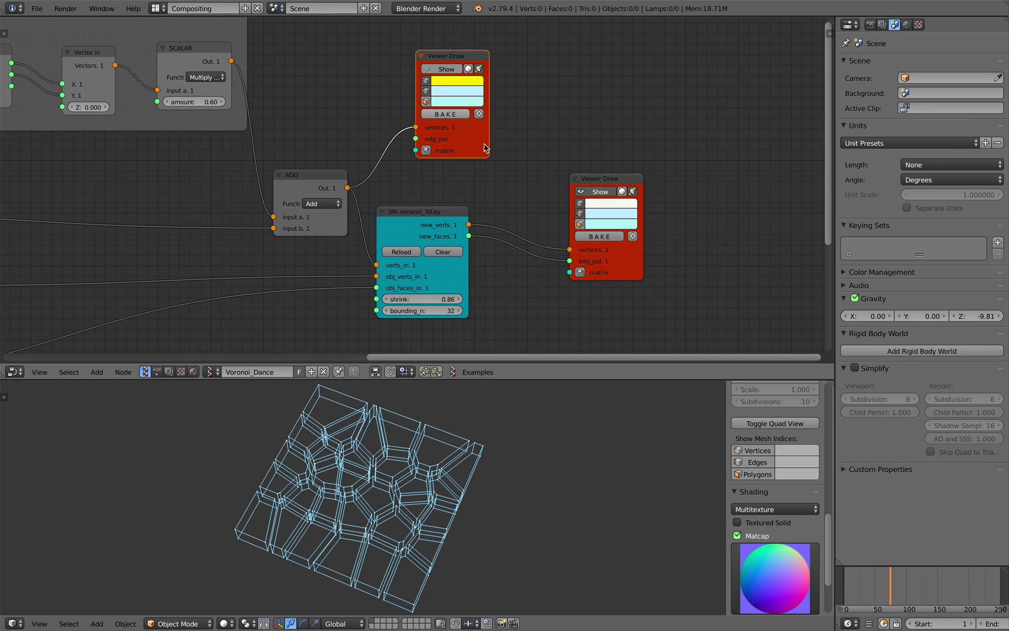
Step: Turn on the polygon display in the Viewer Draw node fed by voronoi_3d and save the file
left_click(592, 194)
left_click(592, 193)
left_click(592, 194)
left_click(592, 194)
left_click(582, 222)
scroll(490, 458, "down", 1)
middle_click_drag(489, 461, 390, 483)
middle_click_drag(521, 280, 504, 241)
scroll(500, 257, "down", 2)
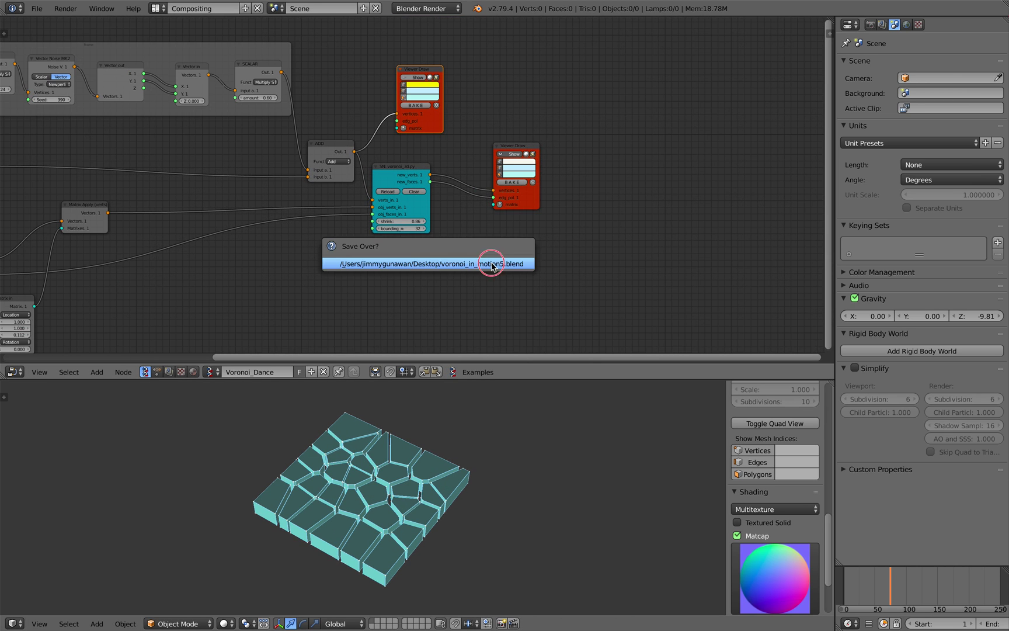
Step: Move the Viewer Draw node fed by voronoi_3d up and away from it, and enlarge the 3D view
left_click(538, 195)
left_click_drag(538, 193, 563, 162)
scroll(546, 176, "up", 2)
middle_click_drag(512, 447, 505, 439)
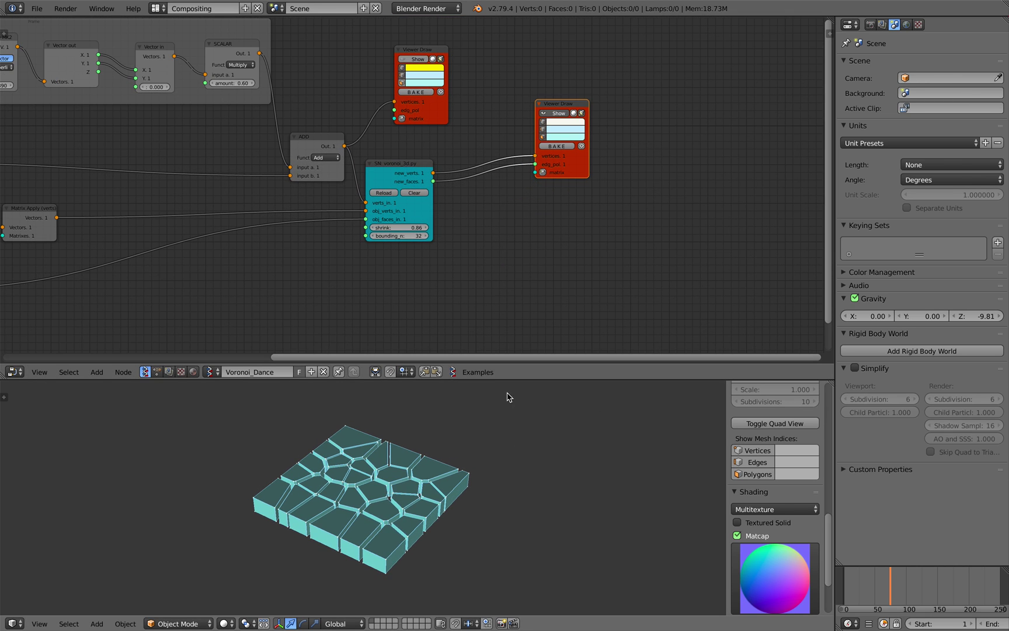
left_click_drag(506, 384, 506, 279)
middle_click_drag(478, 331, 442, 412)
Step: Add a Viewer BMesh node below the Viewer Draw node fed by voronoi_3d
middle_click_drag(544, 145, 527, 133)
key("shift+a")
left_click(513, 146)
type("mb")
key("BackSpace")
type("b")
key("BackSpace")
key("BackSpace")
type("bm")
key("Return")
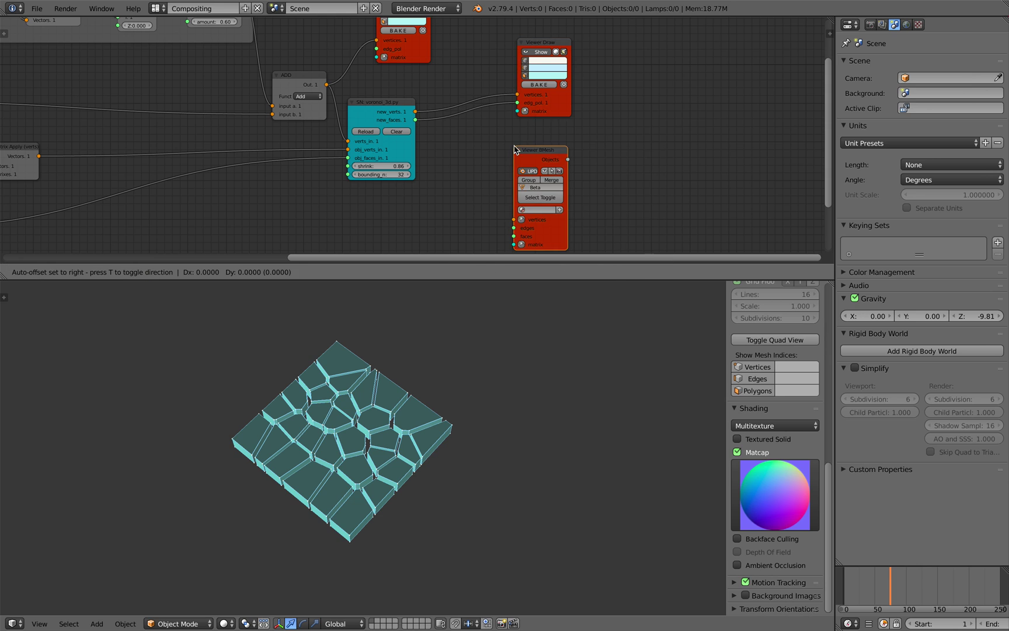
left_click(496, 146)
Step: Connect voronoi_3d's new_verts and new_faces to Viewer BMesh's vertices and faces, and hide the Viewer Draw node's cell display
middle_click_drag(474, 145, 466, 129)
left_click_drag(408, 96, 427, 142)
left_click_drag(404, 105, 407, 104)
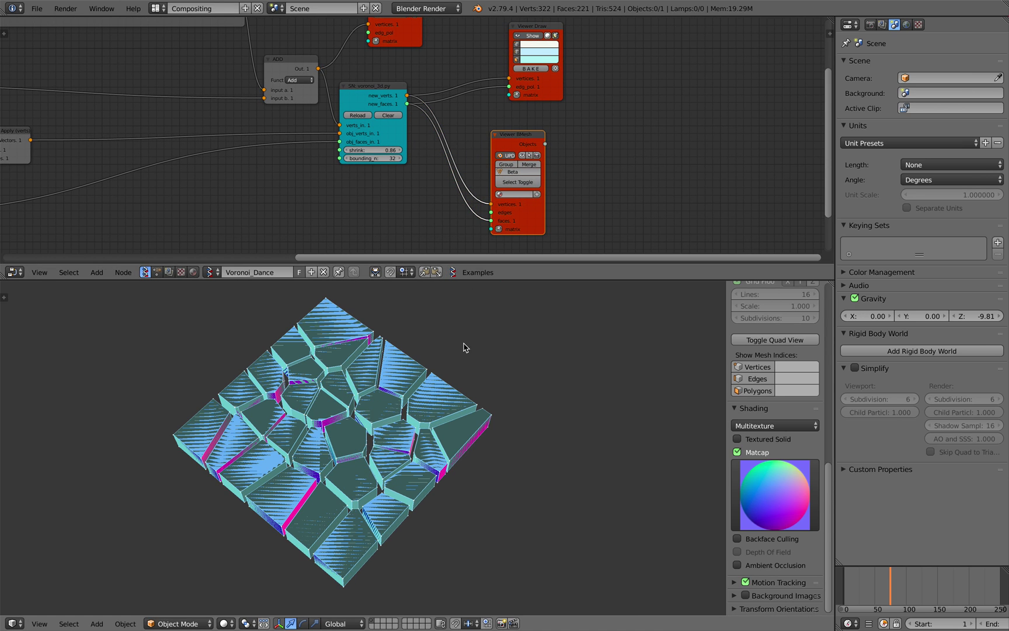
left_click(530, 36)
left_click_drag(530, 27, 508, 34)
middle_click_drag(434, 429, 432, 397)
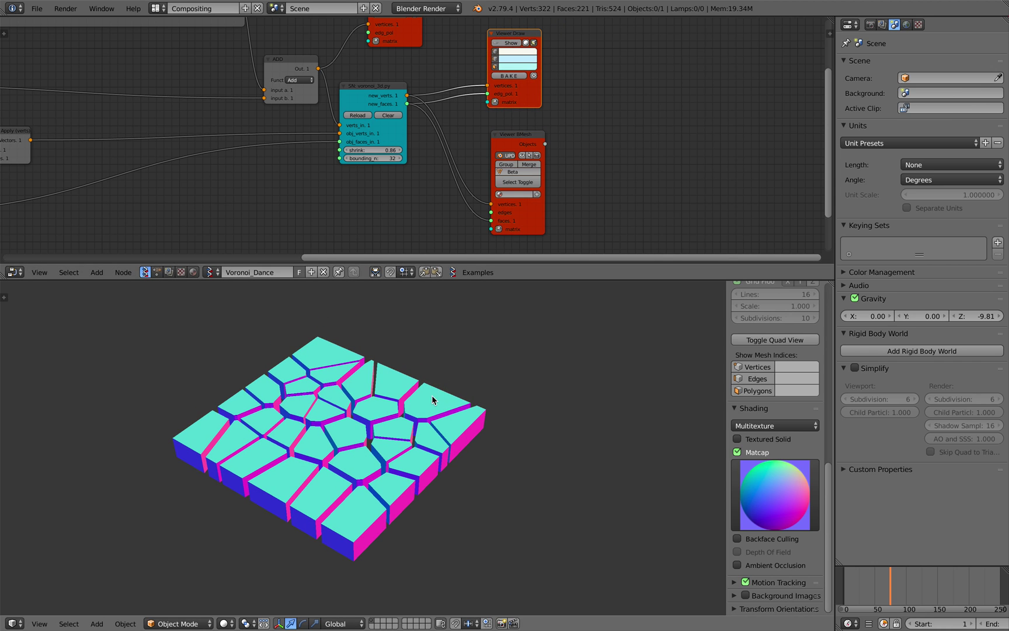
Step: Add a Smooth modifier and a Subdivision Surface modifier with View 2 to the Beta_0 mesh, and save the file
right_click(432, 397)
left_click(917, 69)
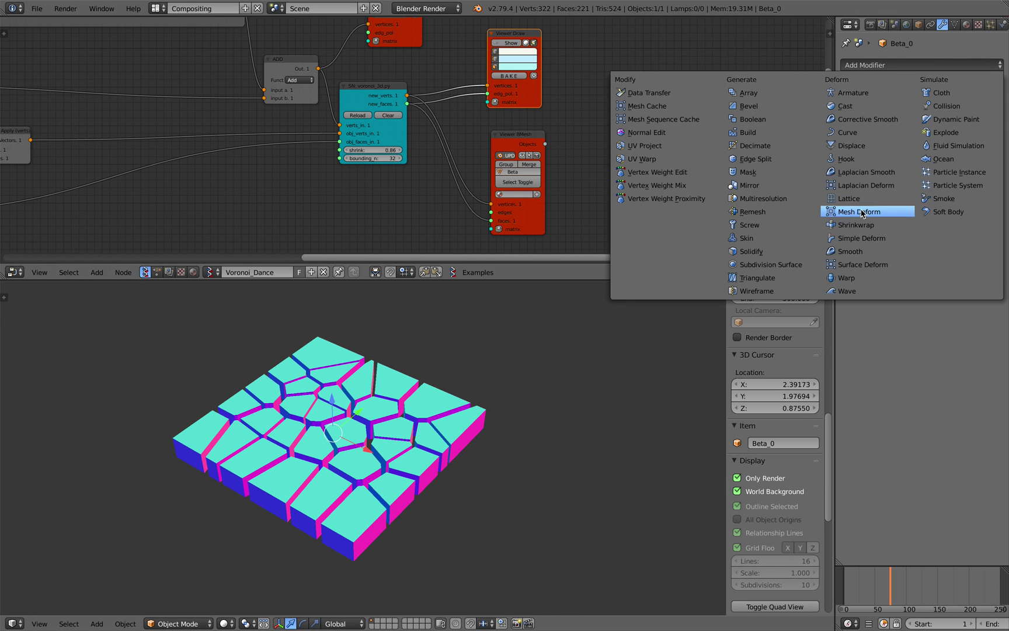
left_click(852, 246)
left_click(915, 69)
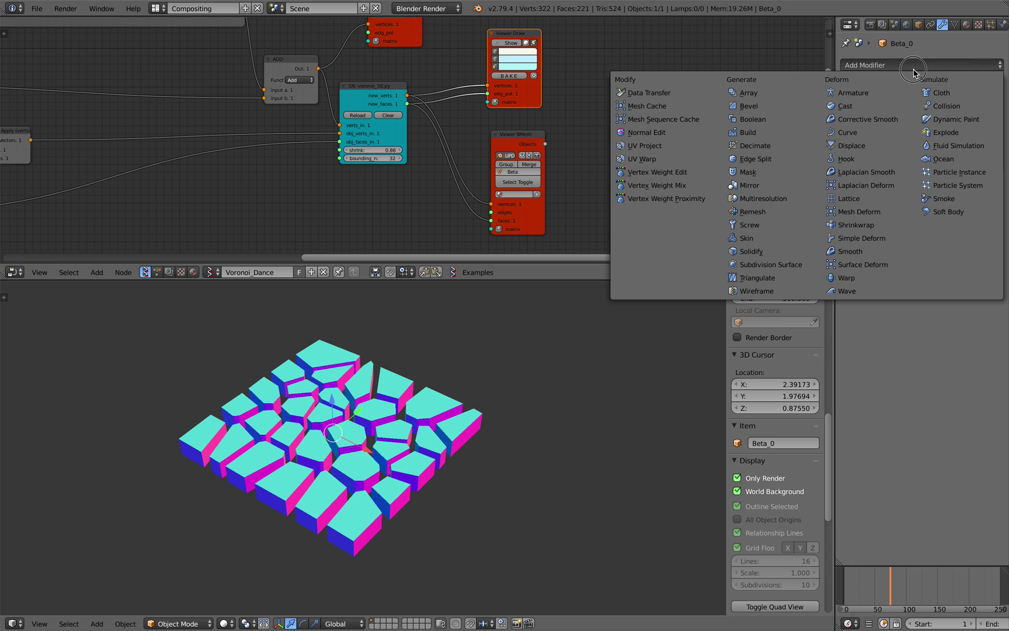
left_click(791, 262)
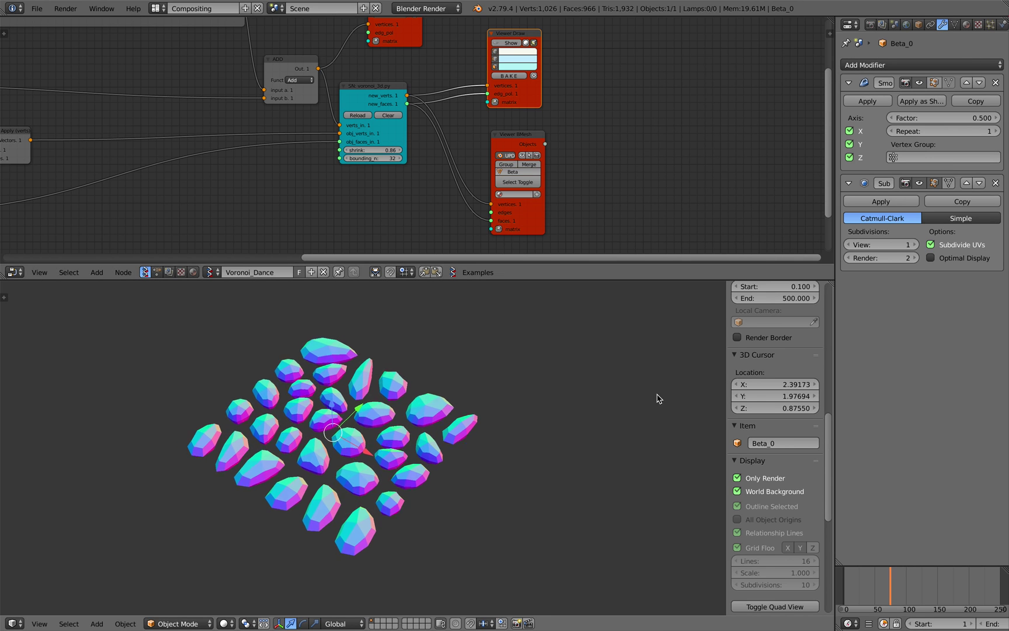
left_click(915, 244)
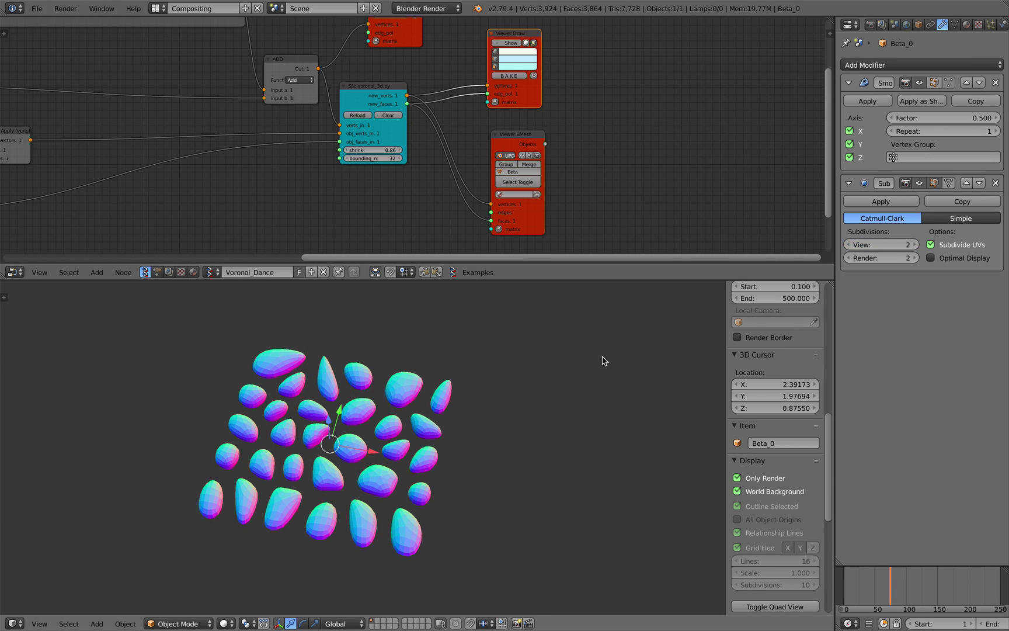
scroll(264, 192, "down", 3)
middle_click_drag(26, 94, 517, 179)
key("ctrl+s")
left_click(378, 156)
Step: Add a Frame info node, connect its current frame output to the first Vector in node's Z, and scrub the timeline forward
scroll(290, 109, "up", 5)
key("alt+space")
type("fra")
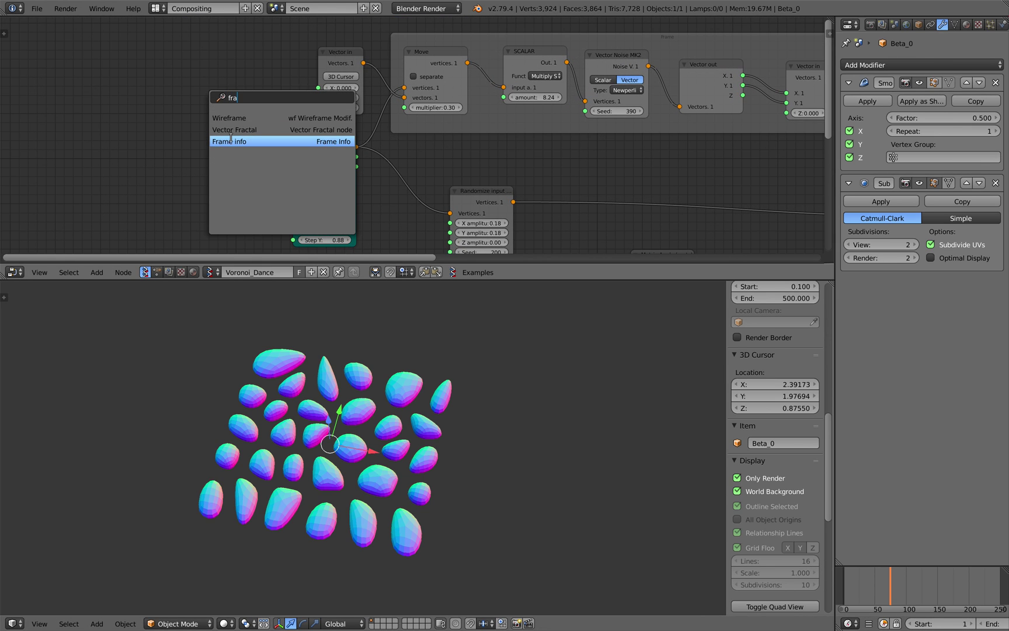
left_click(229, 139)
left_click(201, 73)
left_click_drag(259, 89, 318, 108)
left_click_drag(855, 585, 895, 584)
Step: Set the second SCALAR node's amount to 1.68 and scrub the timeline back to about frame 50
middle_click_drag(556, 90, 357, 77)
scroll(357, 77, "up", 1)
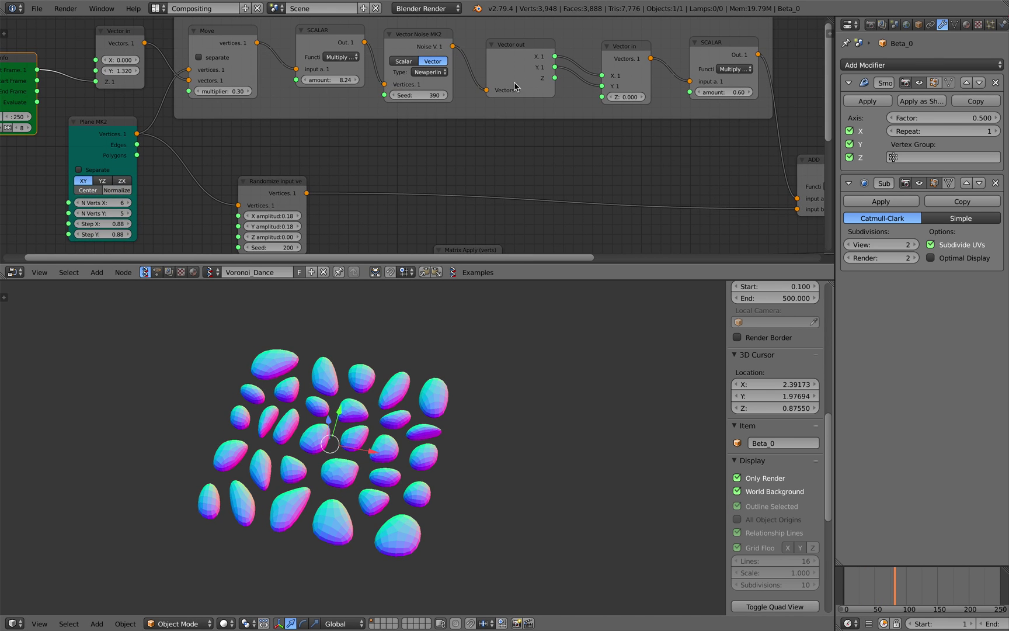
mouse_move(724, 92)
left_mouse_down()
mouse_move(753, 92)
mouse_move(737, 92)
left_mouse_up()
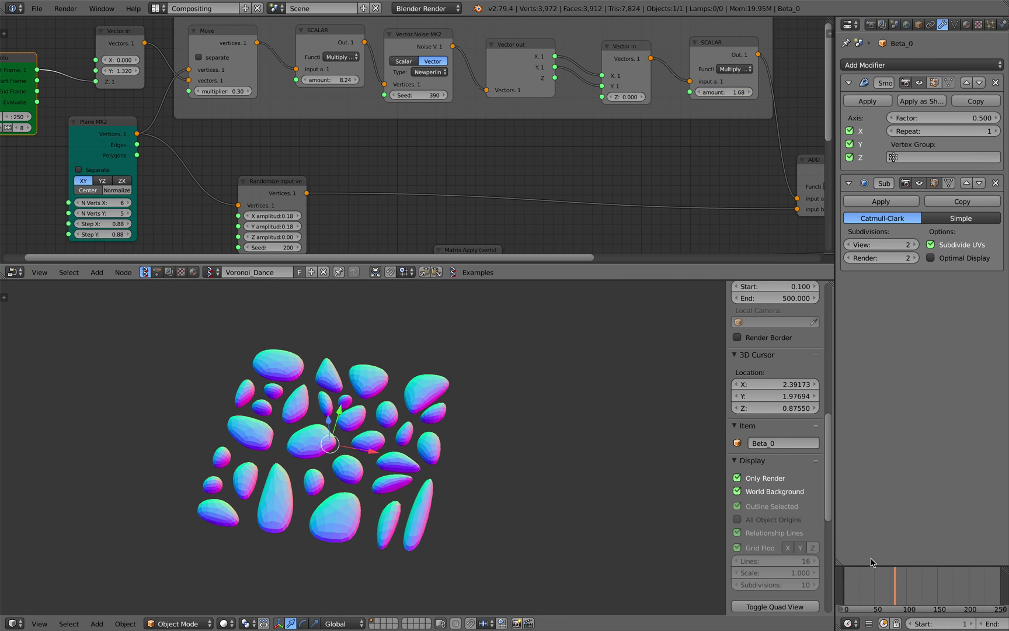
left_click(871, 582)
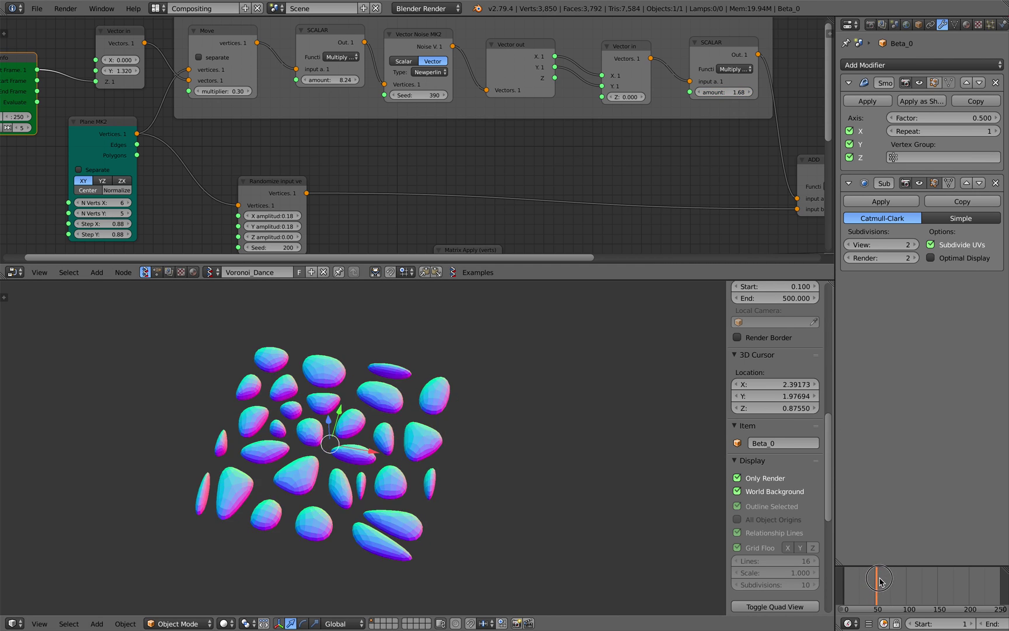
Step: Set the Move node's multiplier to 0.78 and the first SCALAR node's amount to 3
left_click_drag(235, 93, 263, 94)
left_click(353, 80)
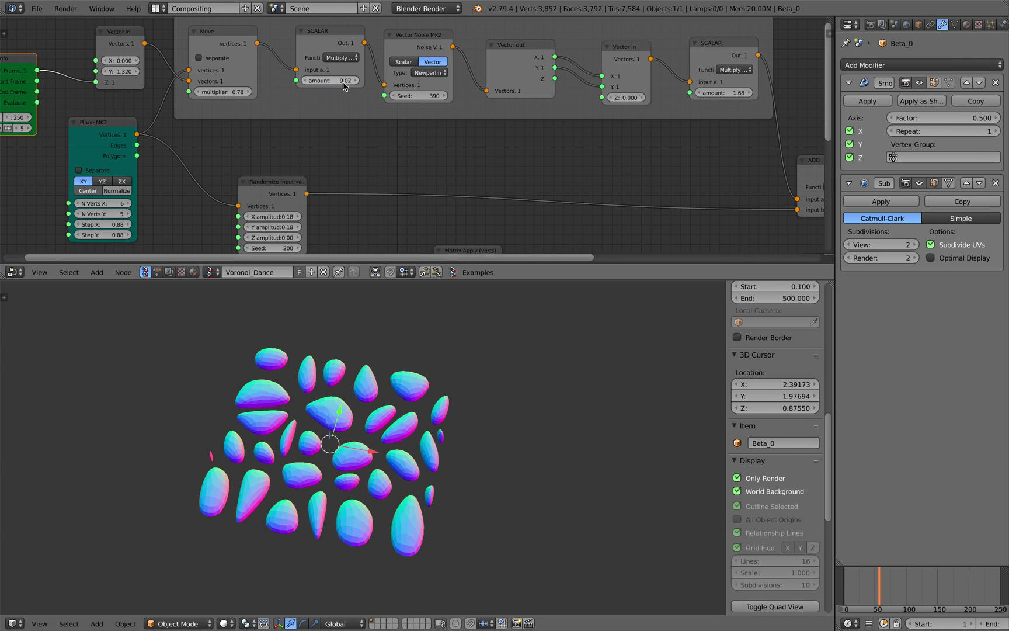
type("3")
key("Return")
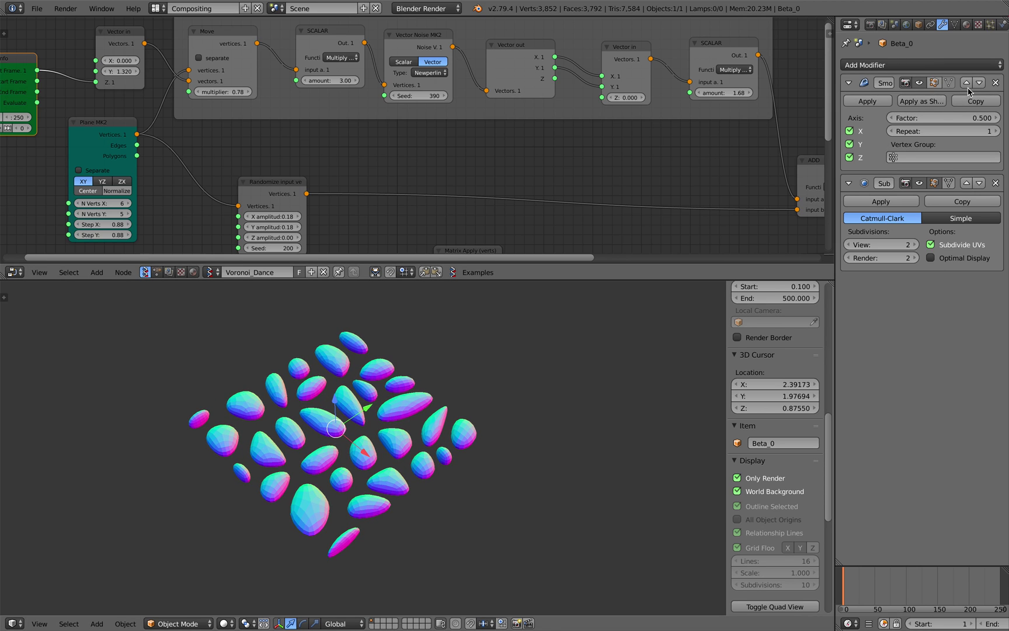
Step: Replace the Smooth modifier with a Bevel modifier ordered before the Subdivision Surface, and scrub the timeline forward
left_click(995, 83)
left_click(944, 65)
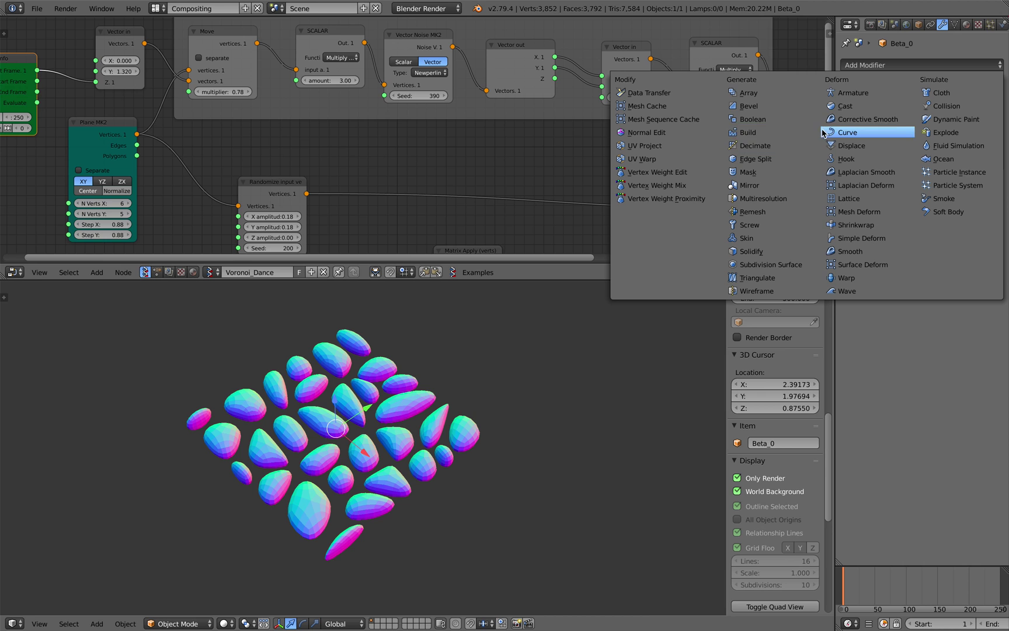
left_click(782, 107)
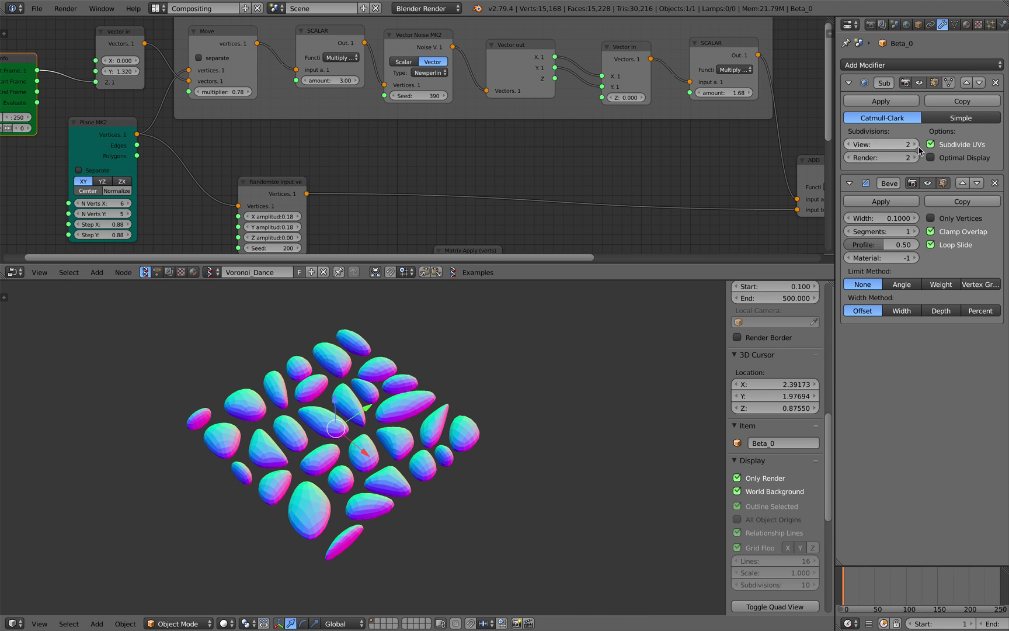
left_click(962, 183)
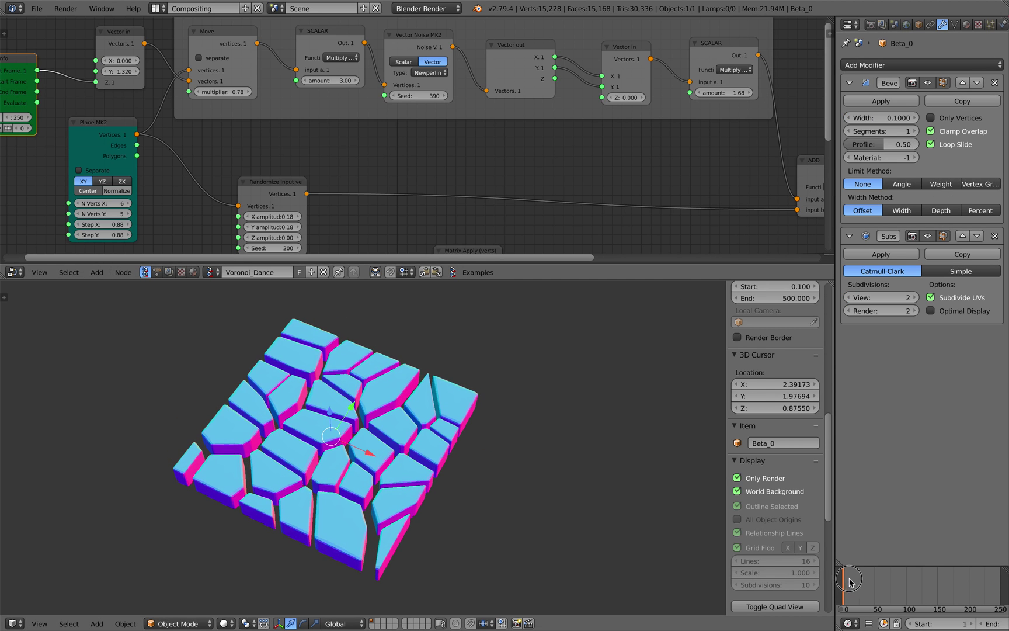
left_click_drag(849, 581, 875, 578)
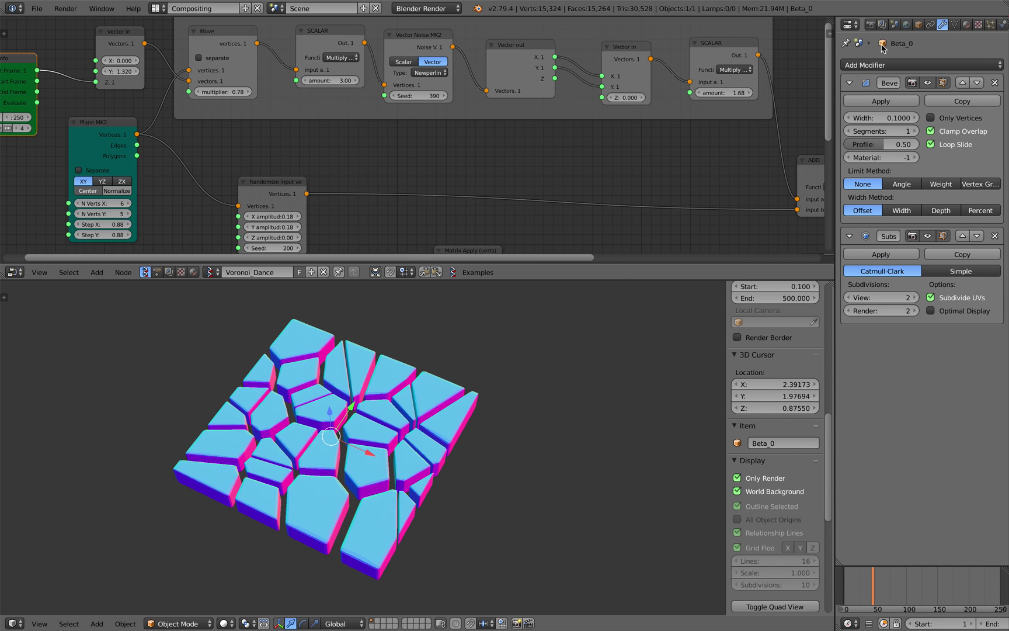
Step: Add a Smooth modifier and a Displace modifier to the end of the Beta_0 modifier stack
left_click(889, 65)
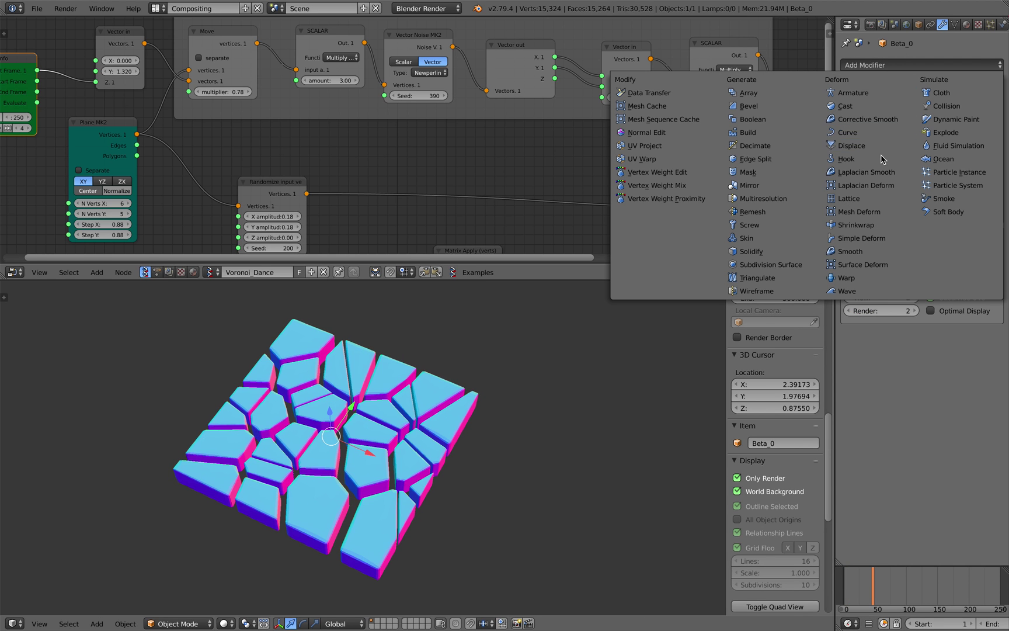
left_click(874, 252)
left_click(908, 65)
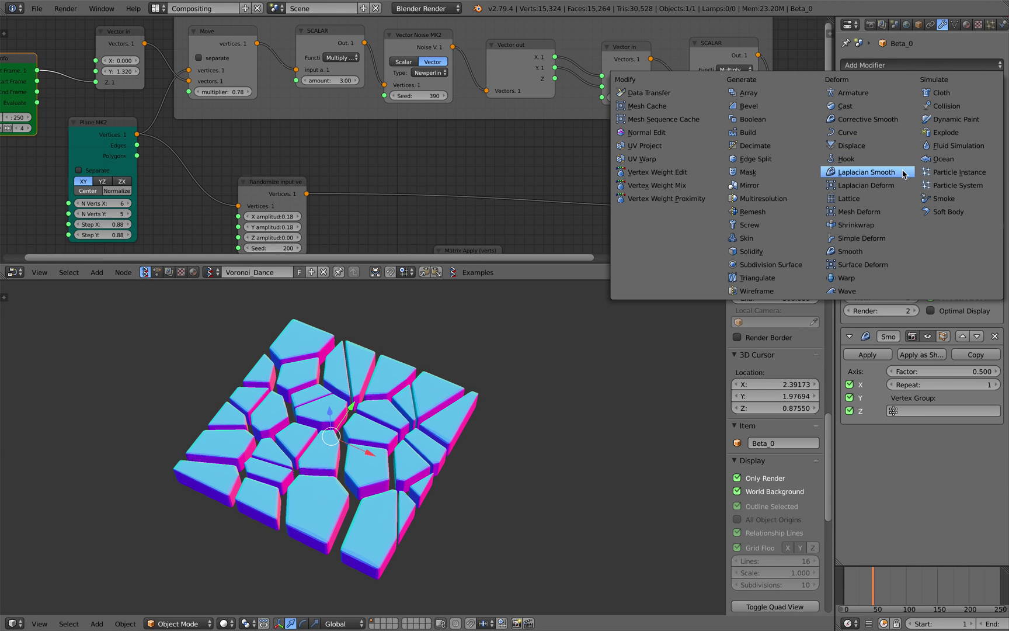
left_click(880, 147)
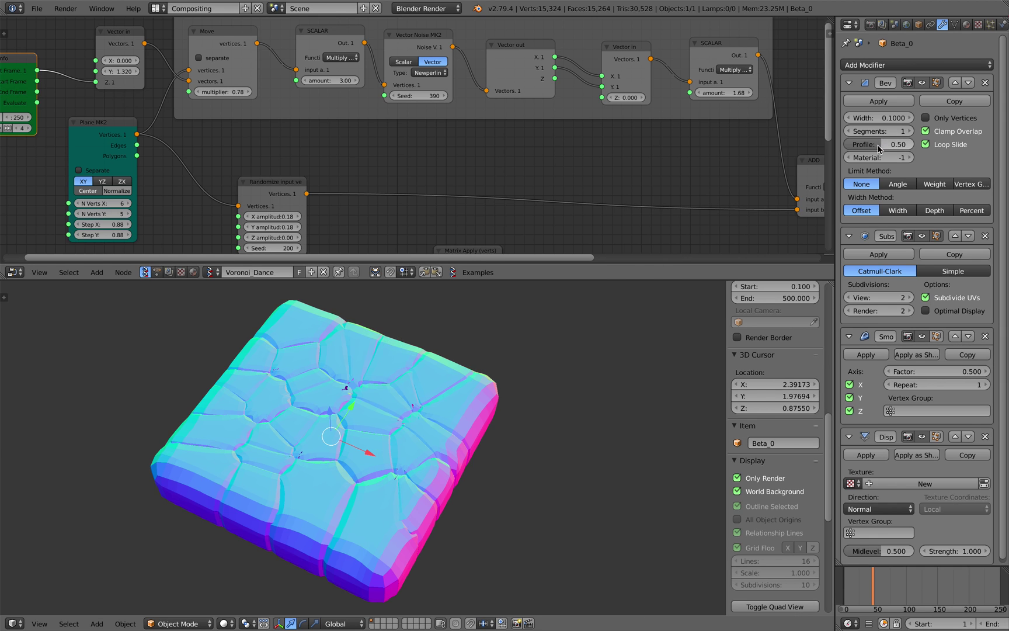
Step: Set the Displace strength to 0.180, and the Smooth modifier's repeat to 10 and factor to 1.780
left_click_drag(949, 553, 915, 554)
type("10")
key("Return")
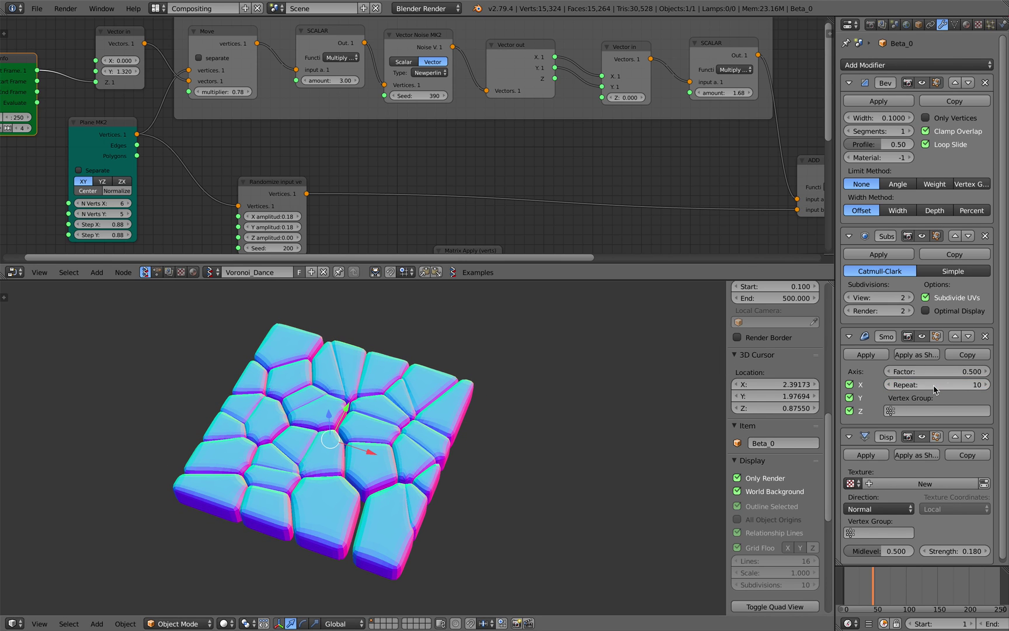
left_click_drag(937, 372, 963, 371)
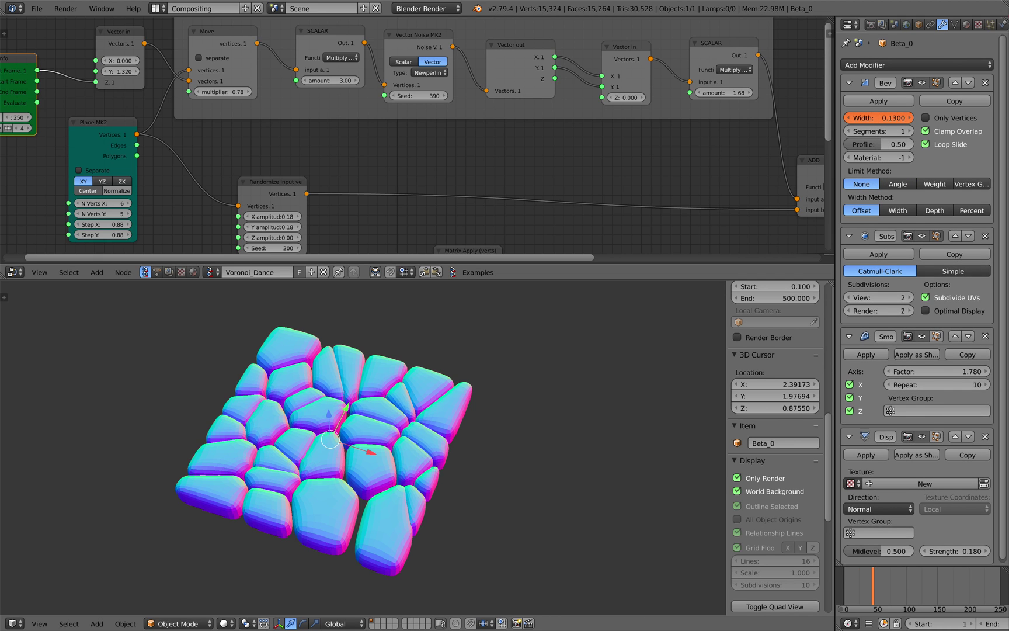
Step: Remove the Bevel modifier, set the Smooth factor to -0.100, and scrub the timeline to about frame 50
left_click(984, 83)
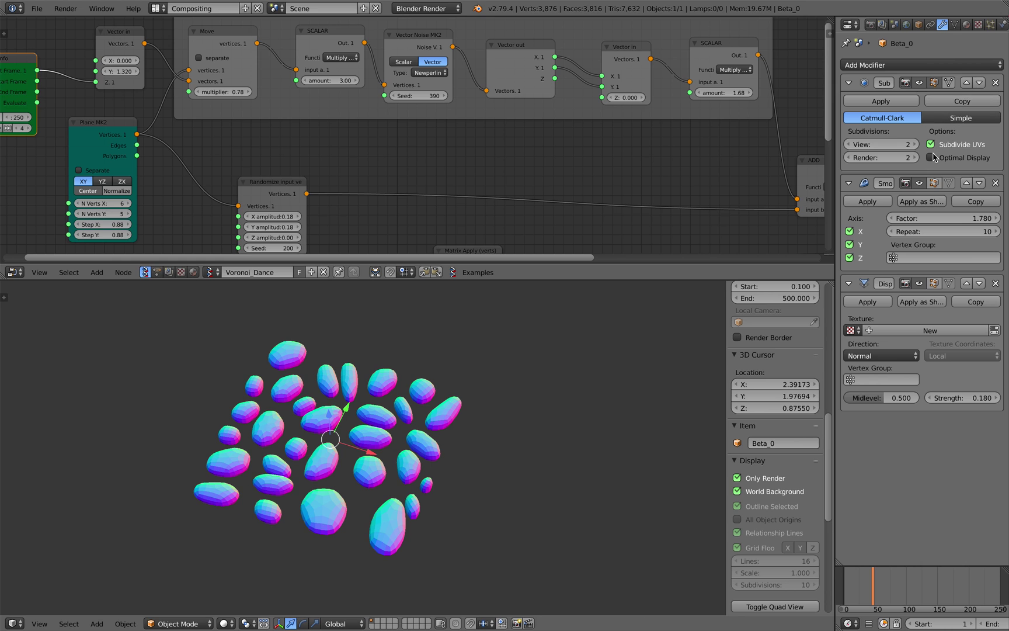
left_click_drag(950, 220, 905, 219)
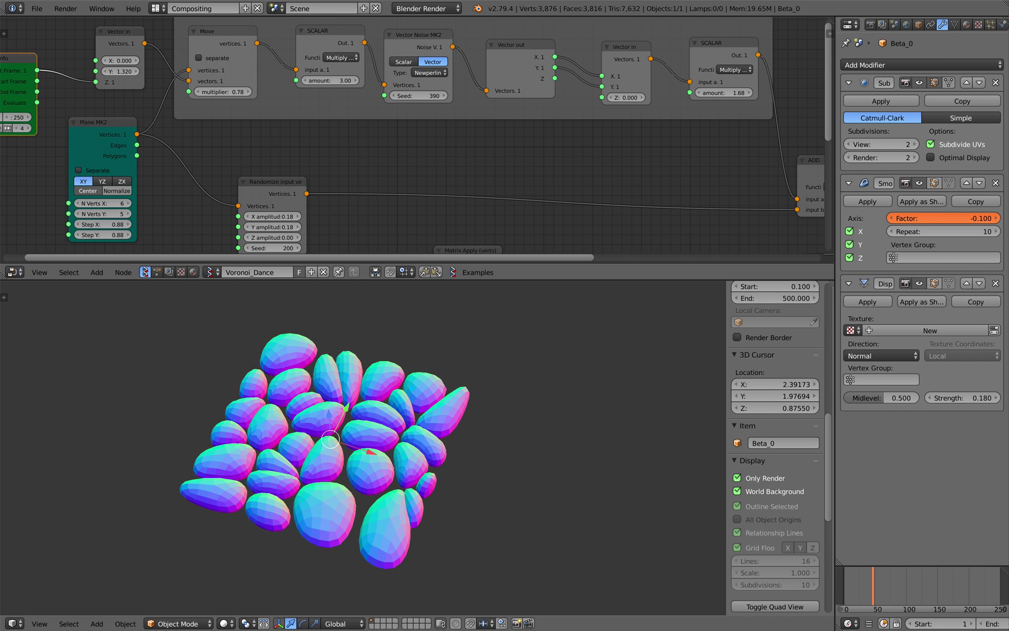
left_click(857, 584)
left_click_drag(859, 586, 879, 587)
Step: Try a Move multiplier of 0.20 in playback, set it to 0.04, and play the animation again
middle_click_drag(260, 111, 390, 138)
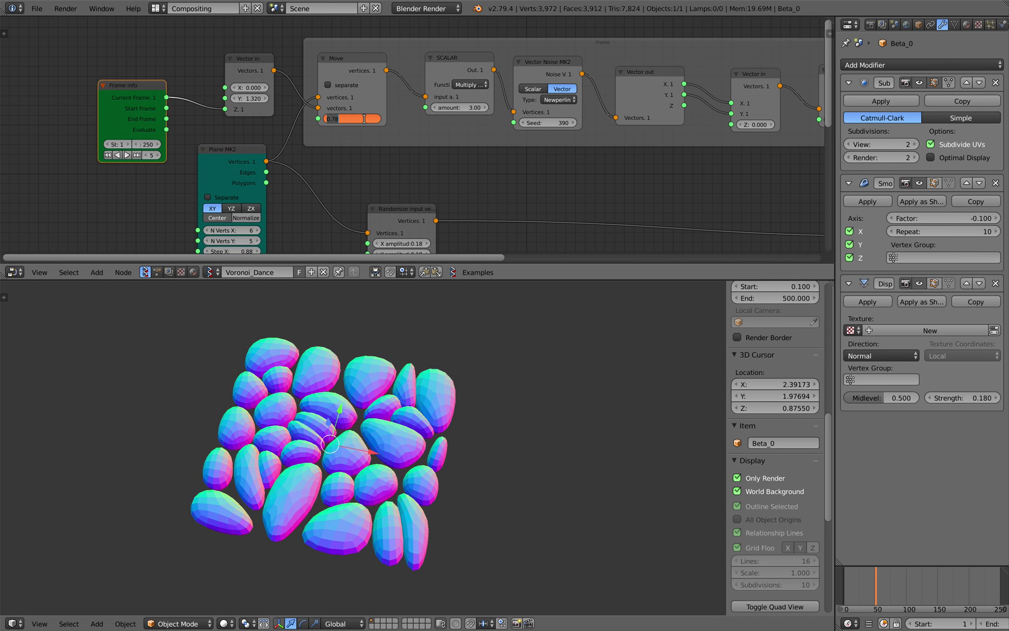
key("Return")
key("alt+a")
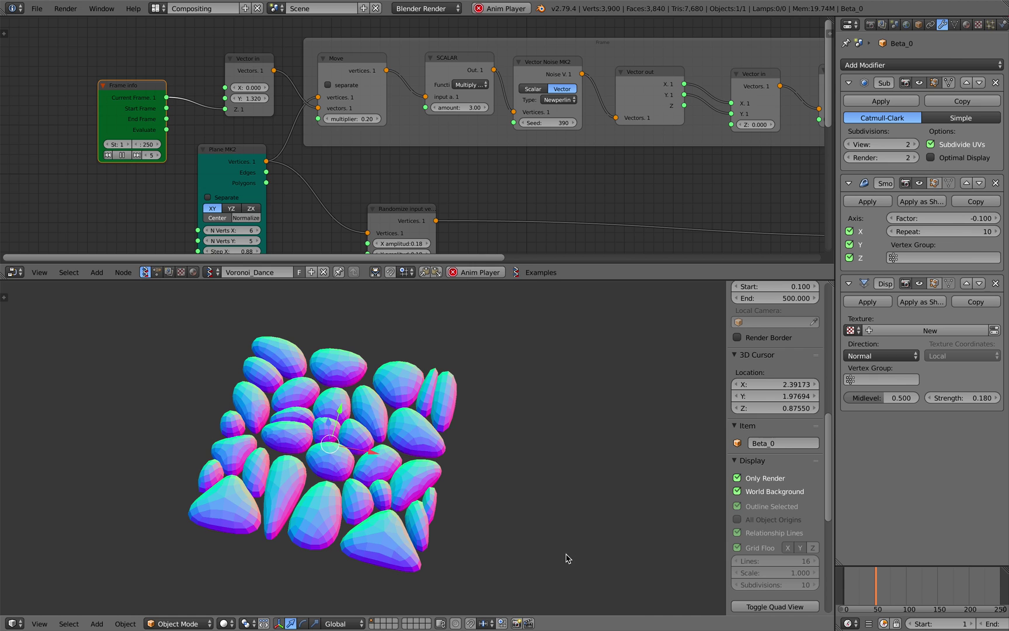
key("Escape")
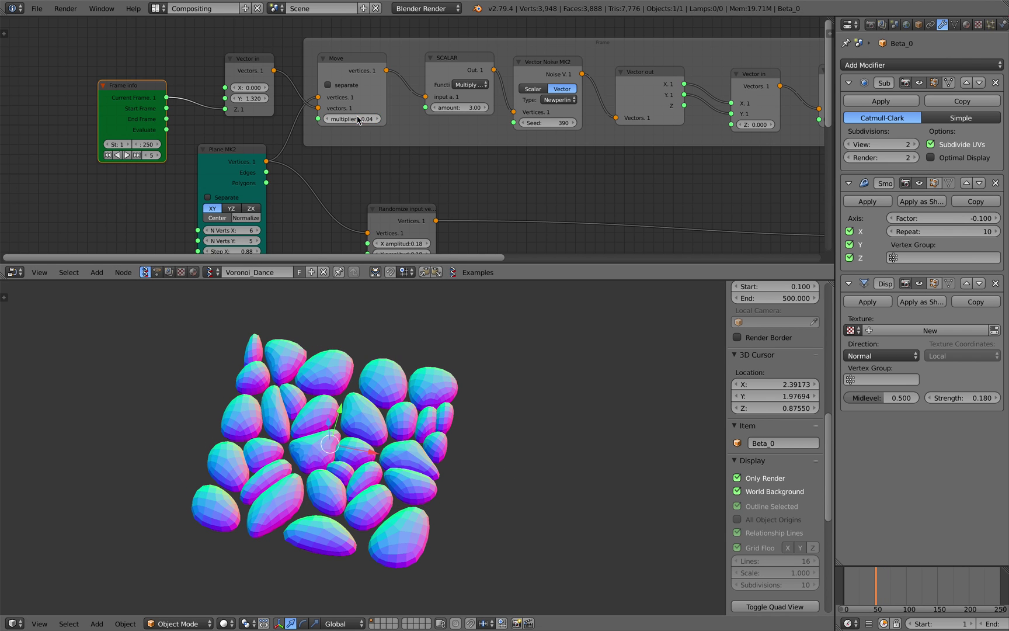
key("alt+a")
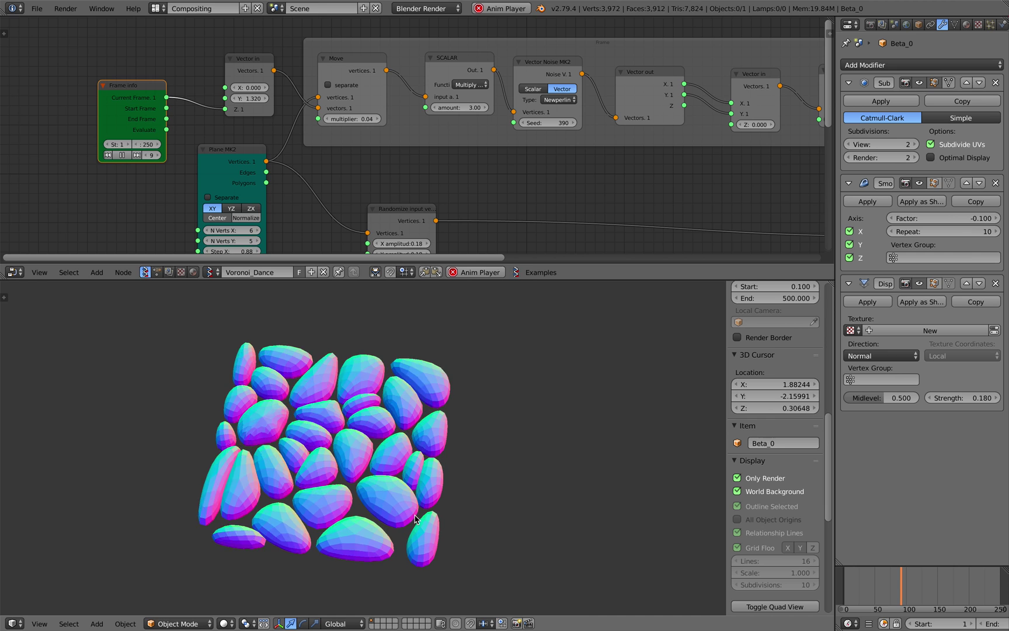
key("Escape")
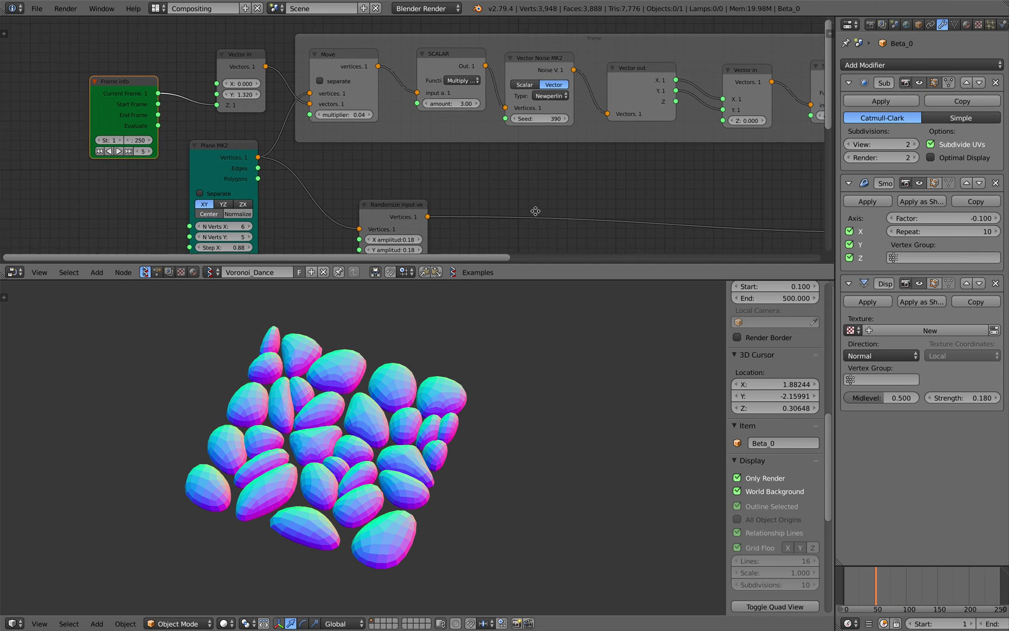
Step: Turn on smooth shade and calculate normals in the Viewer BMesh node's Beta options
middle_click_drag(515, 210, 464, 208)
scroll(362, 490, "up", 2)
middle_click_drag(300, 505, 292, 476)
scroll(313, 473, "up", 2)
scroll(292, 476, "down", 2)
middle_click_drag(548, 223, 286, 199)
middle_click_drag(638, 213, 270, 145)
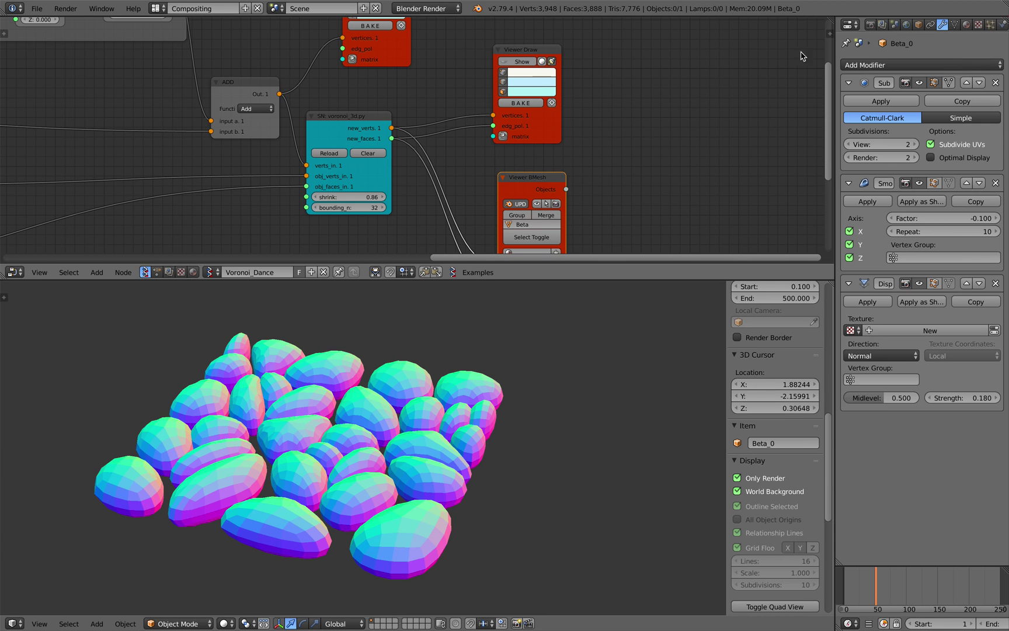
left_click(835, 30)
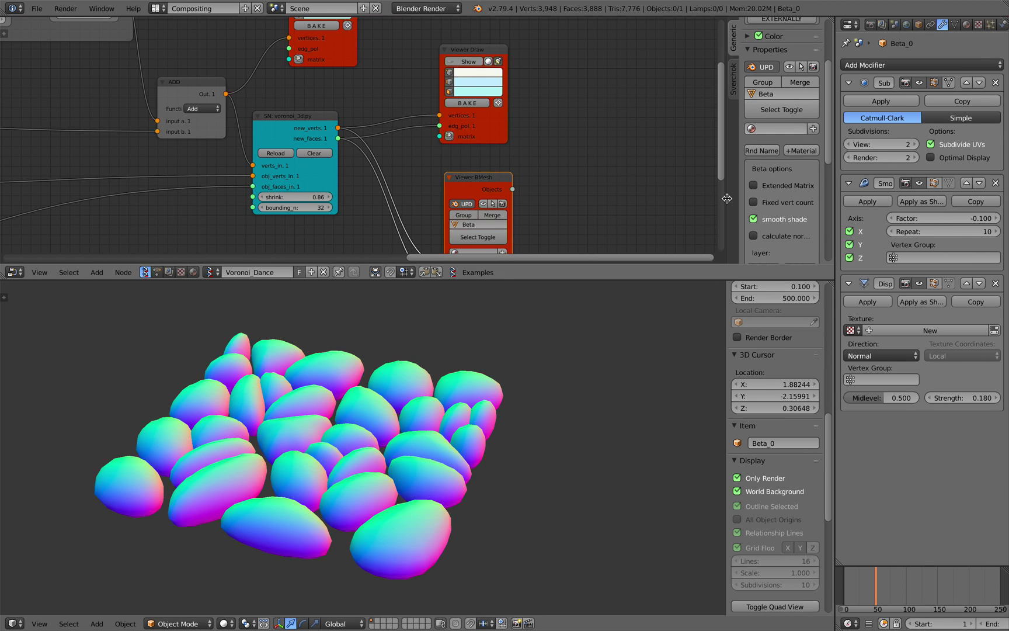
left_click_drag(727, 198, 698, 202)
left_click(730, 235)
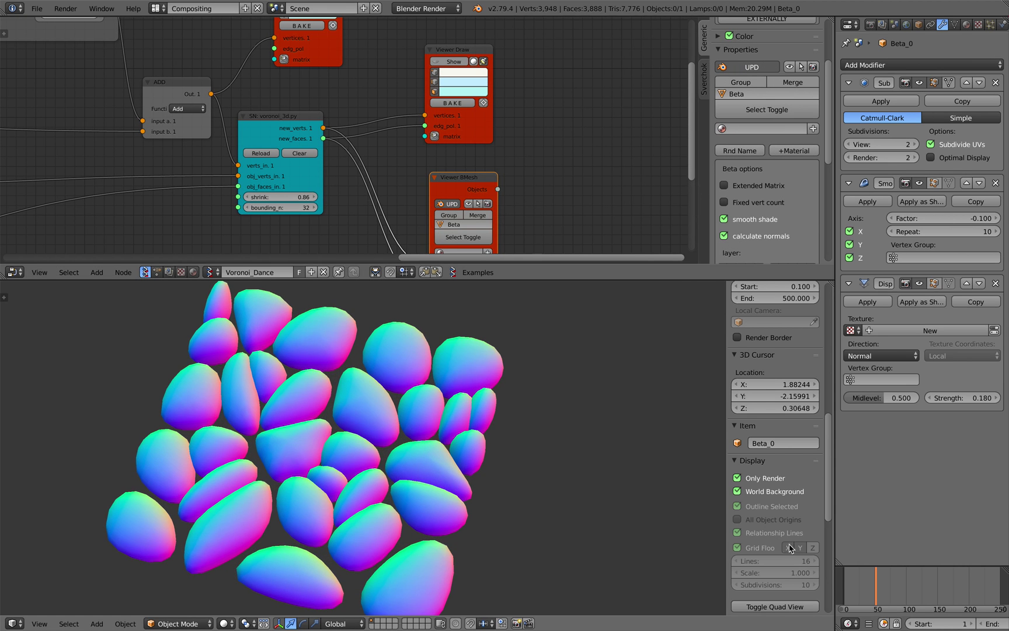
Step: Set the Subdivision Surface View level to 1, save the file, and scrub the timeline to check the cells
left_click_drag(853, 580, 870, 581)
key("a")
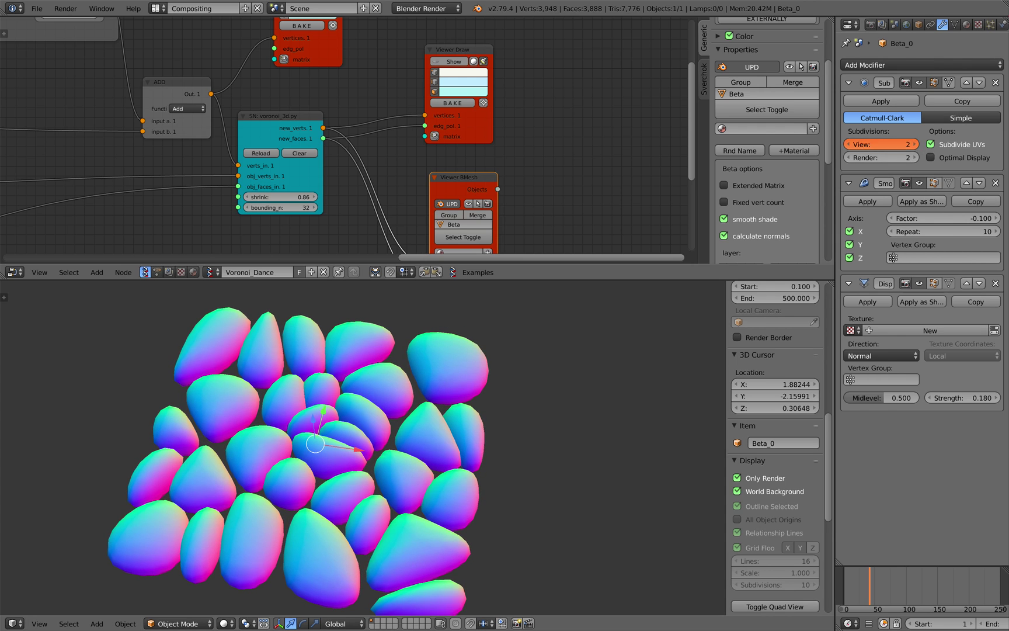
left_click(848, 144)
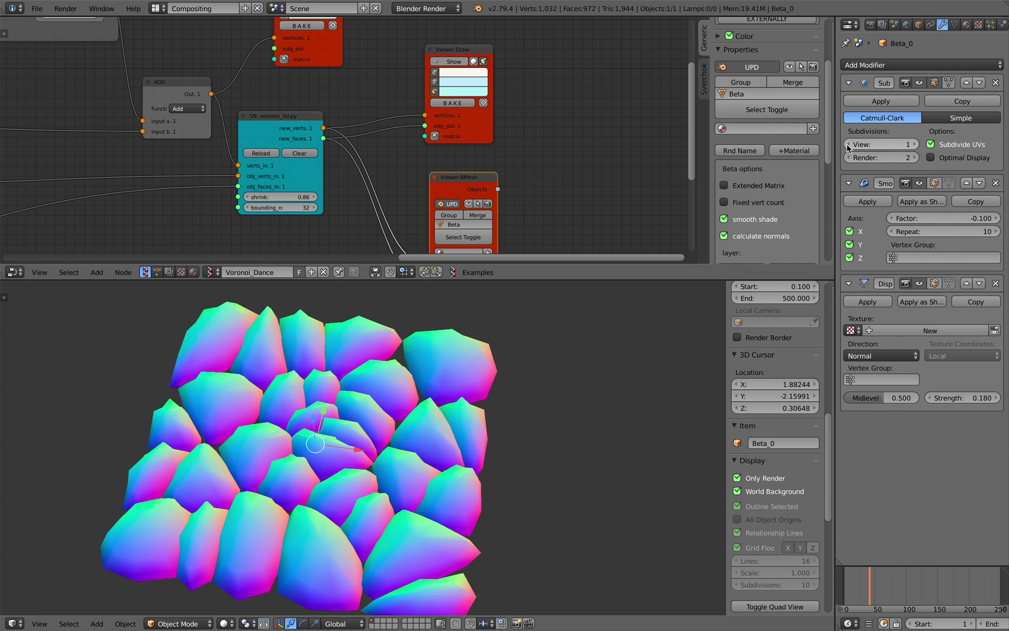
key("ctrl+s")
left_click(578, 484)
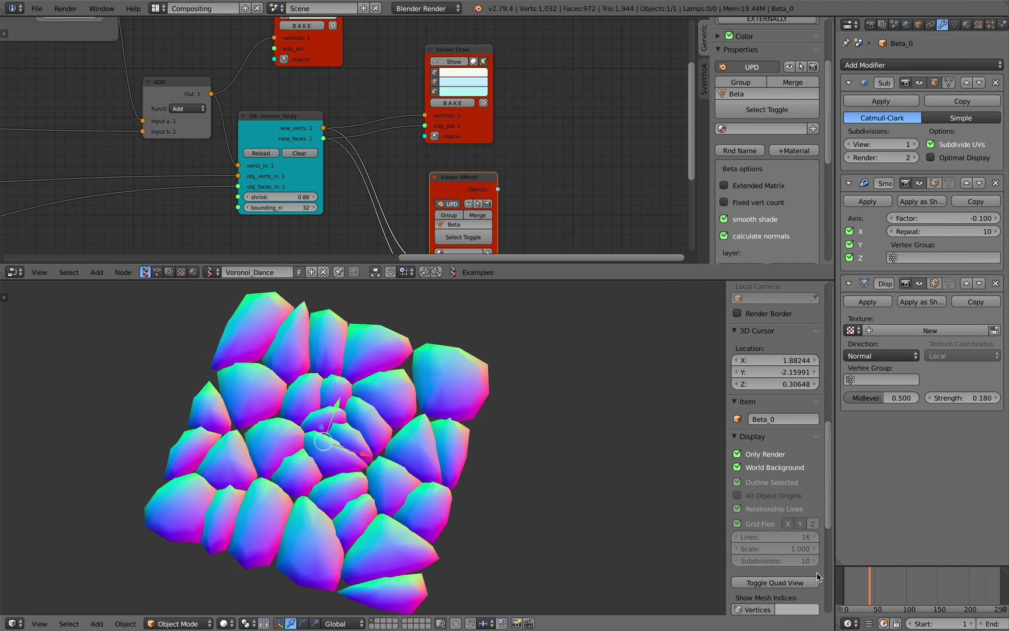
left_click_drag(846, 585, 871, 585)
key("a")
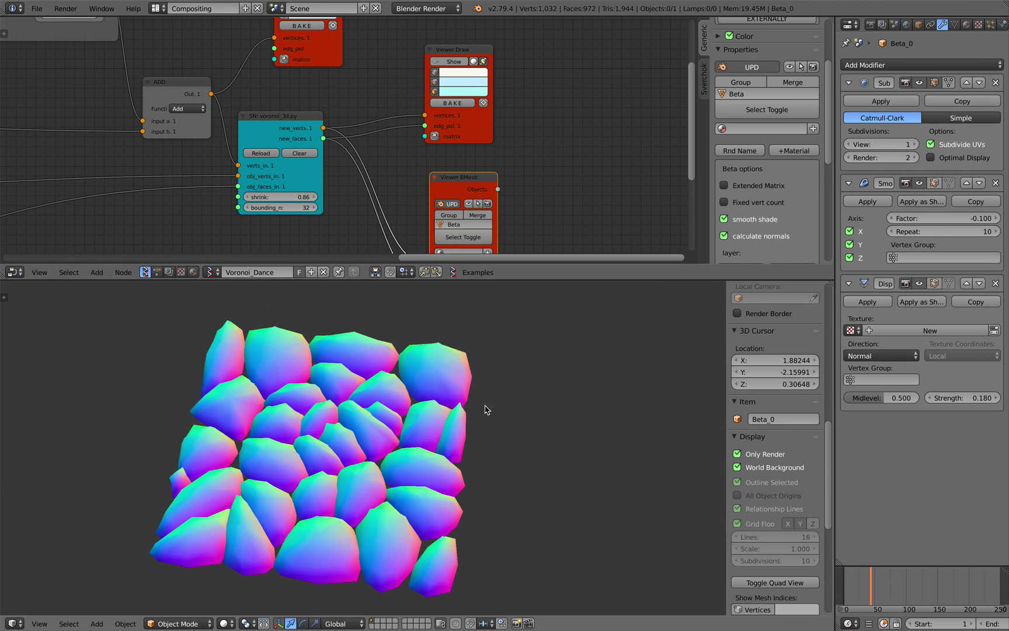
Step: Set the Plane MK2 node's N Verts X and N Verts Y to 3
middle_click_drag(146, 99, 485, 108)
middle_click_drag(229, 109, 443, 120)
scroll(350, 125, "down", 2)
mouse_move(142, 160)
middle_mouse_down()
mouse_move(434, 147)
mouse_move(413, 195)
middle_mouse_up()
scroll(345, 181, "down", 2)
scroll(338, 180, "up", 2)
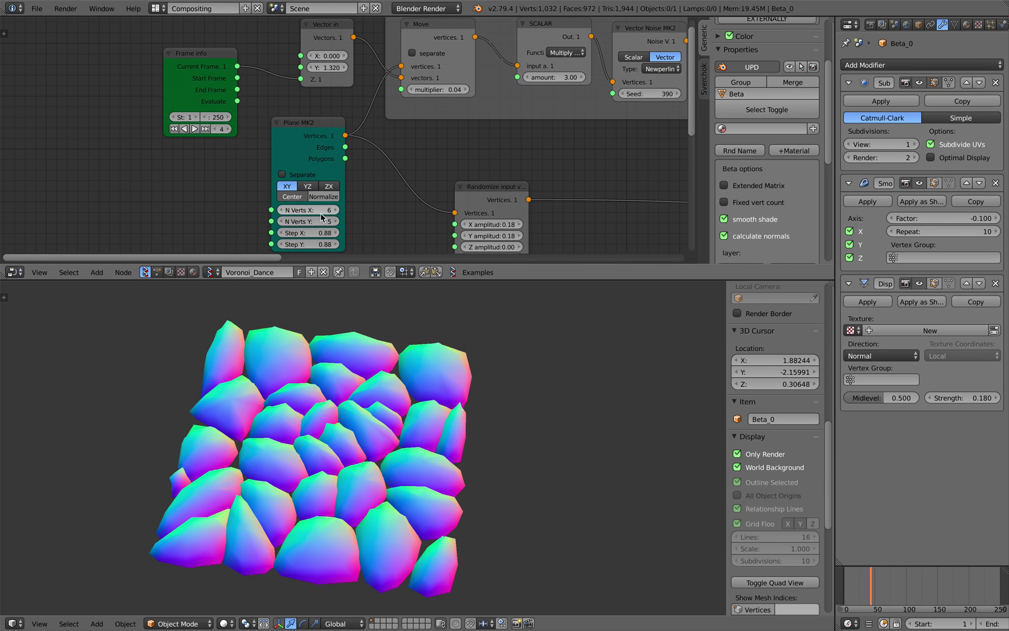
left_click_drag(286, 212, 282, 218)
left_click(284, 213)
scroll(351, 140, "down", 3)
middle_click_drag(350, 140, 295, 126)
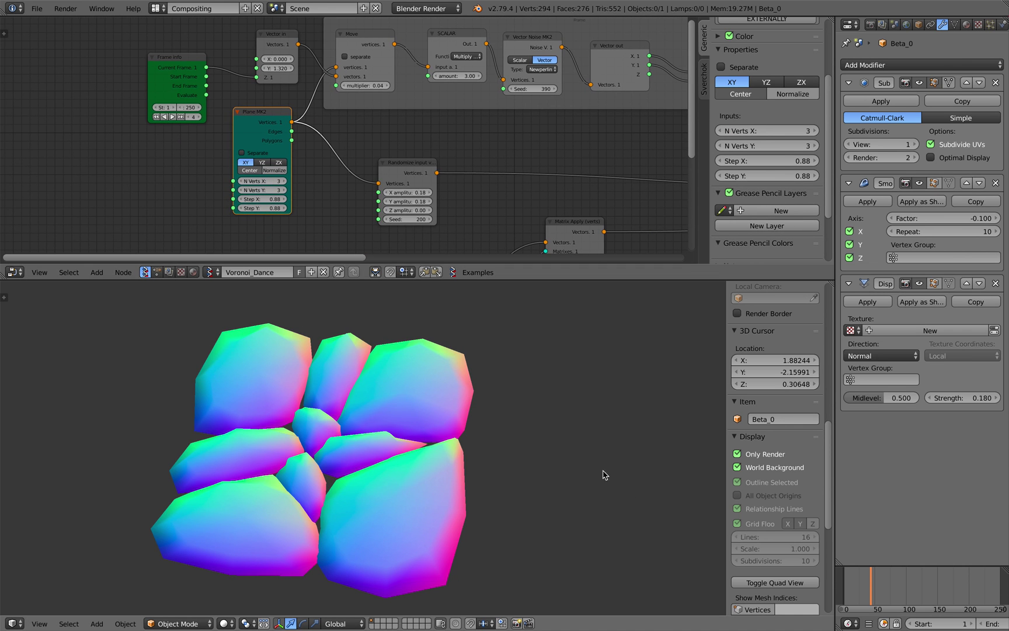
Step: Play the animation, set the Subdivision Surface View level to 2, and stop playback
key("alt+a")
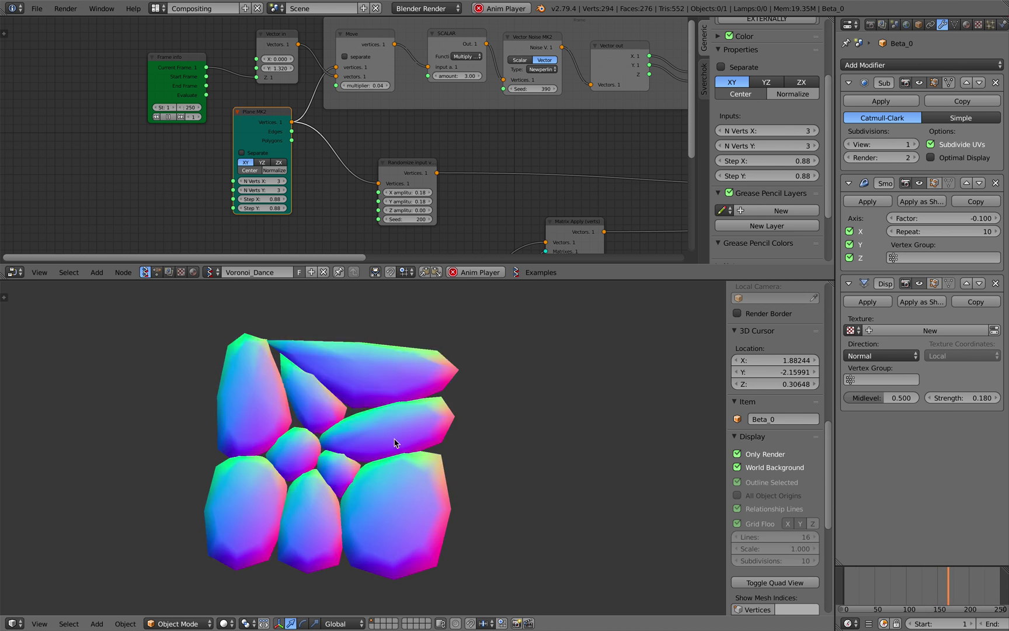
key("ctrl+2")
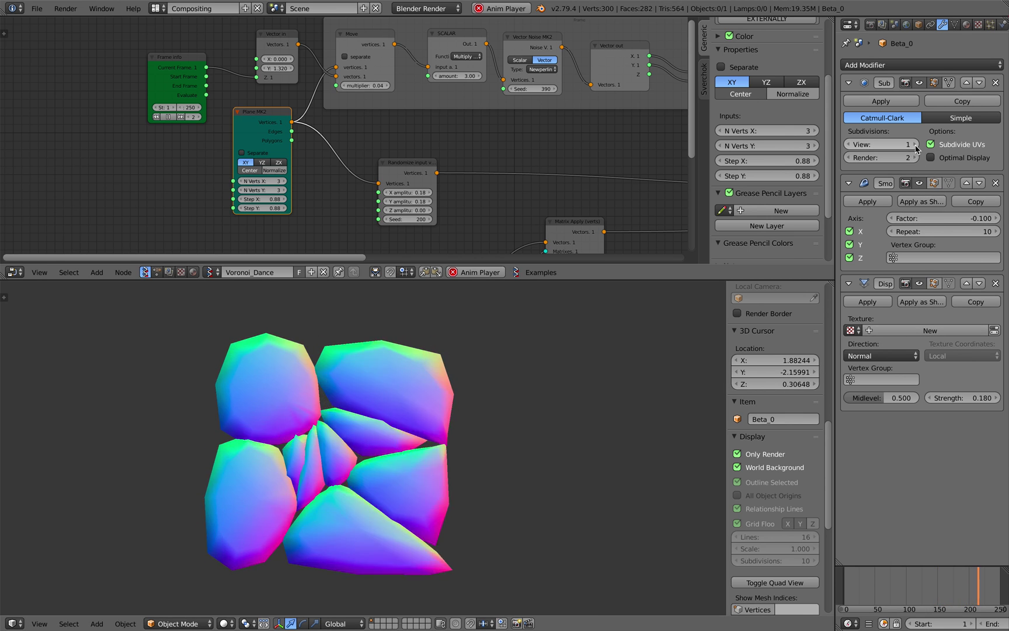
key("Escape")
left_click(496, 447)
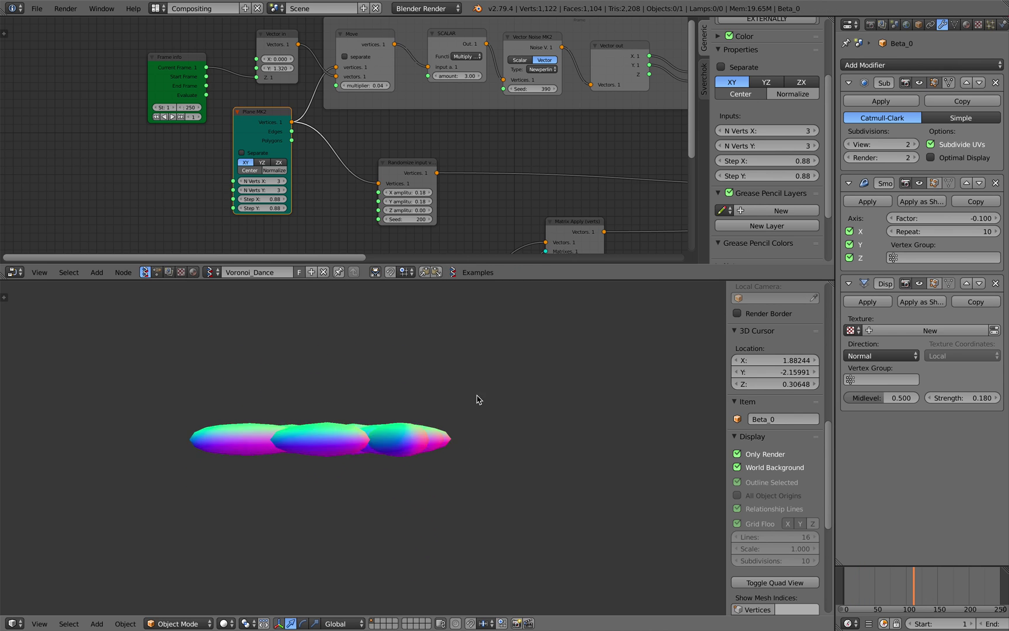
Step: Set the Box node's Divx, Divy and Divz to 3 and move the timeline to about frame 70
middle_click_drag(484, 240, 372, 75)
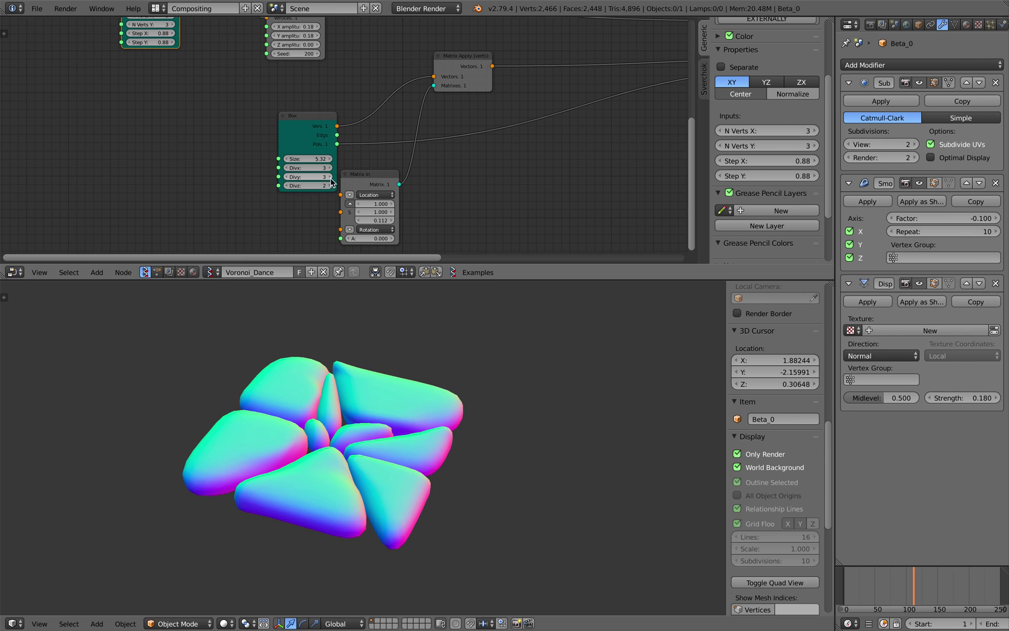
left_click(864, 590)
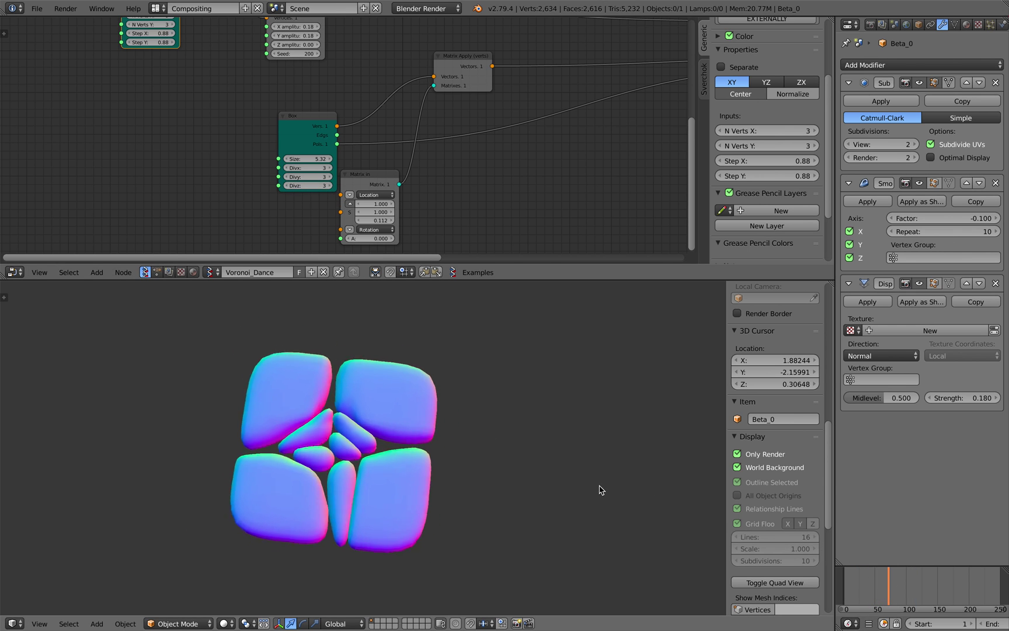
Step: Set the Plane MK2 node's N Verts X and Y to 4 and its Step X and Y to 1.60
middle_click_drag(95, 82, 375, 191)
scroll(371, 178, "up", 3)
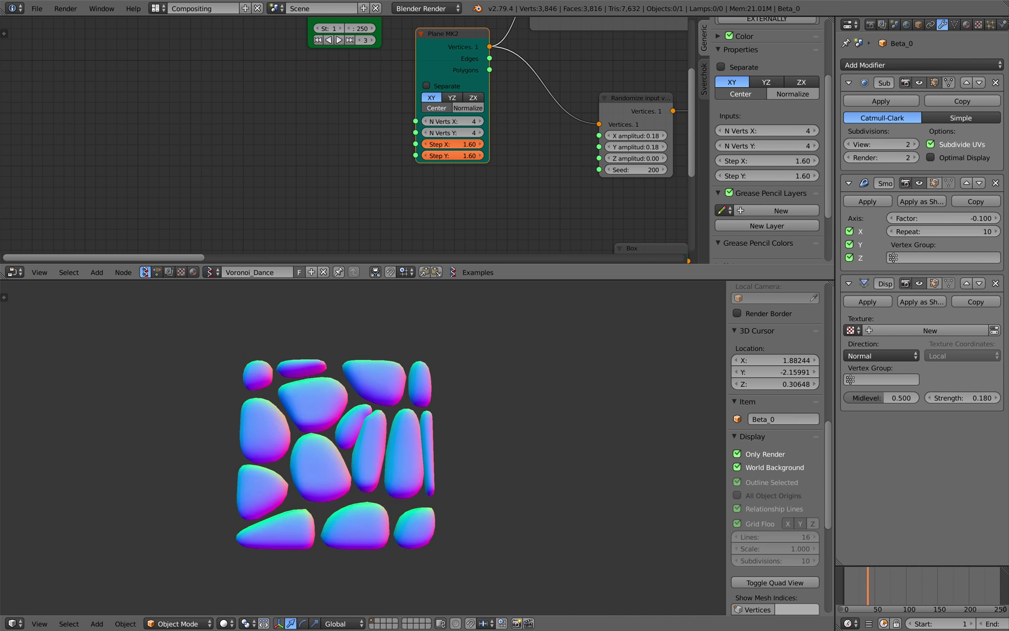
Step: Connect the Vector out node's Z to the second Vector in node's Z and play the animation
middle_click_drag(644, 47, 296, 57)
scroll(409, 77, "down", 1)
middle_click_drag(441, 83, 250, 133)
middle_click_drag(327, 142, 193, 156)
scroll(243, 158, "down", 1)
scroll(311, 107, "up", 1)
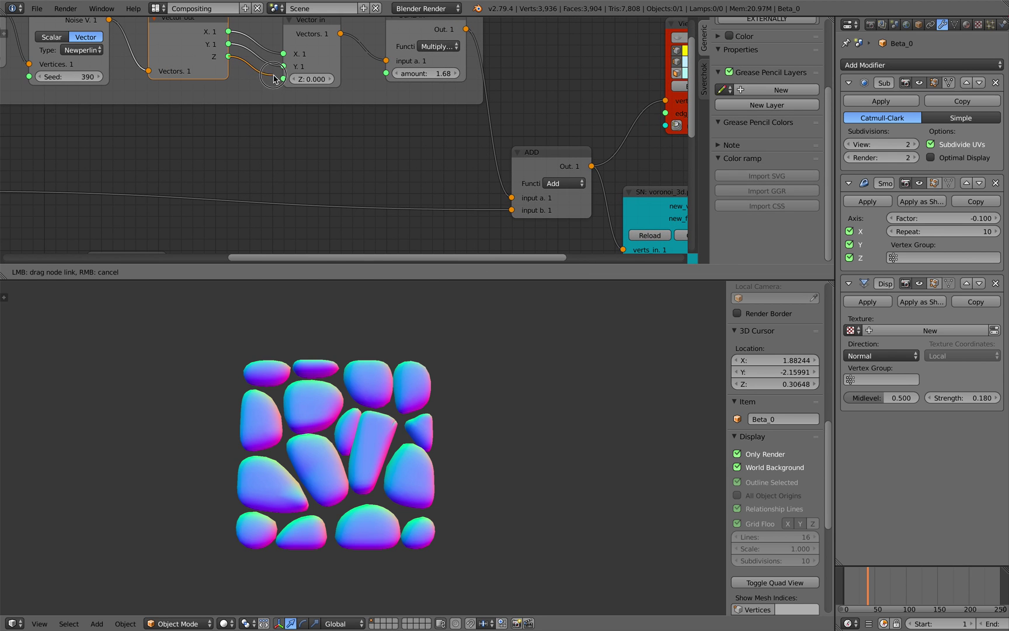
left_click_drag(275, 79, 283, 79)
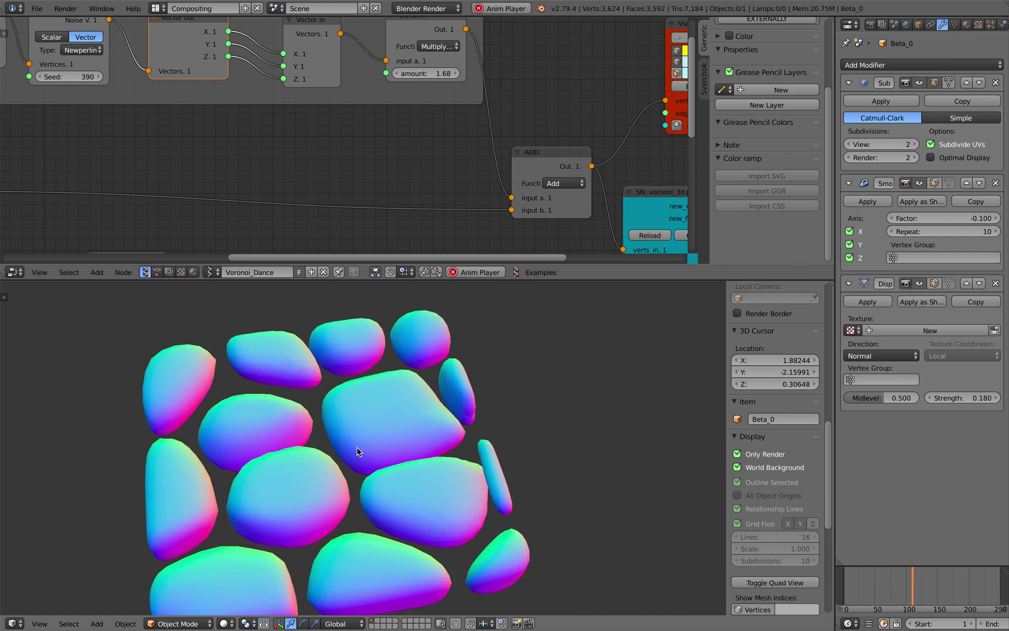
Step: Try the Voronoi_F1, Cellnoise, Voronoi_F4 and Stdperlin noise types on the Vector Noise MK2 node while the animation plays
middle_click_drag(218, 163, 420, 222)
middle_click_drag(325, 177, 384, 185)
left_click(345, 119)
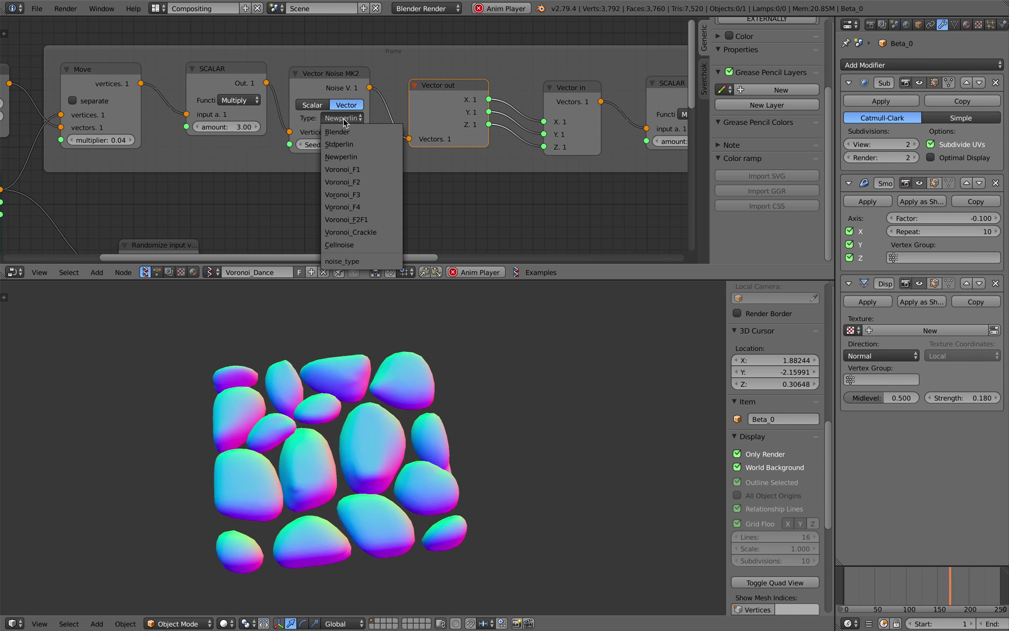
left_click(358, 173)
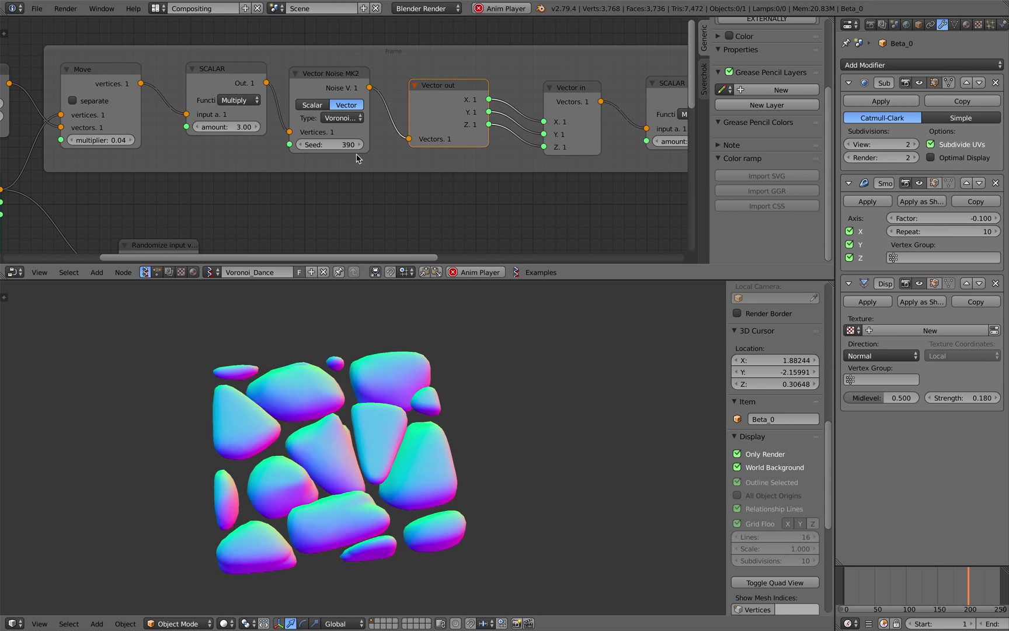
left_click(343, 118)
left_click(358, 244)
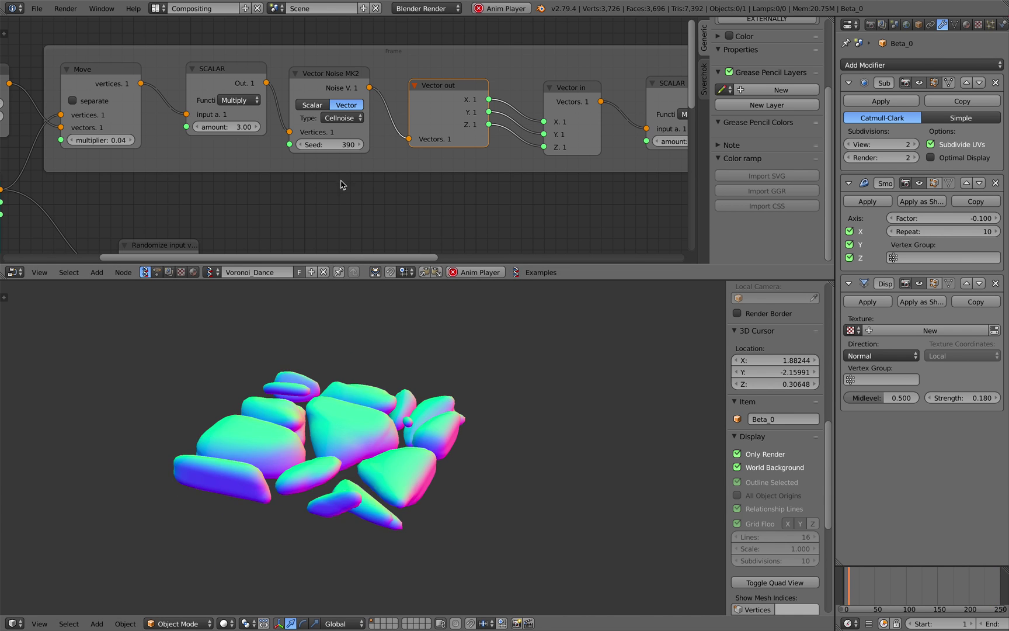
left_click(346, 119)
left_click(352, 212)
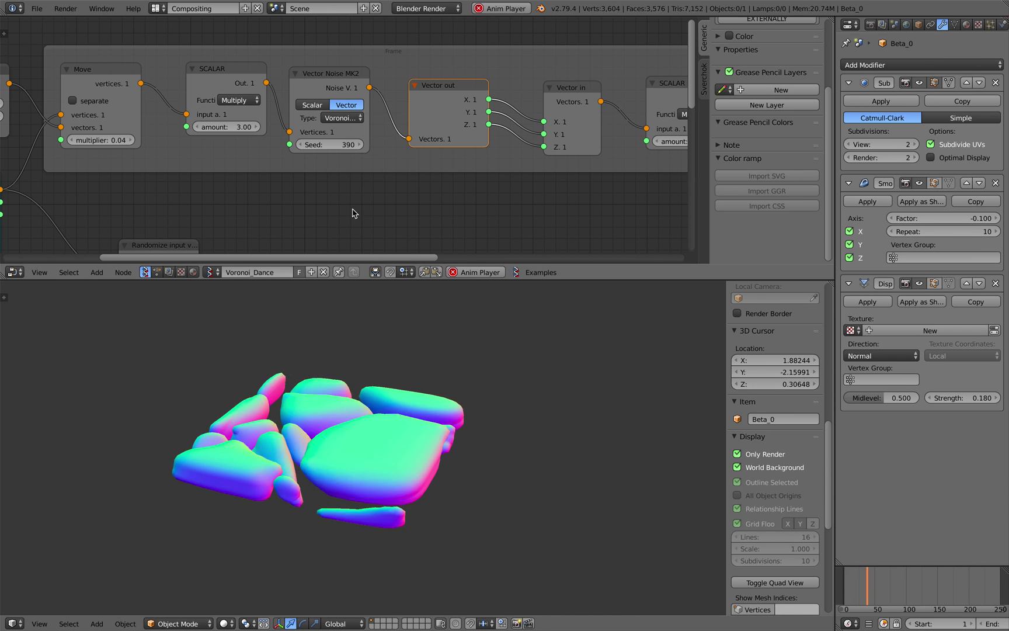
left_click(340, 118)
left_click(365, 144)
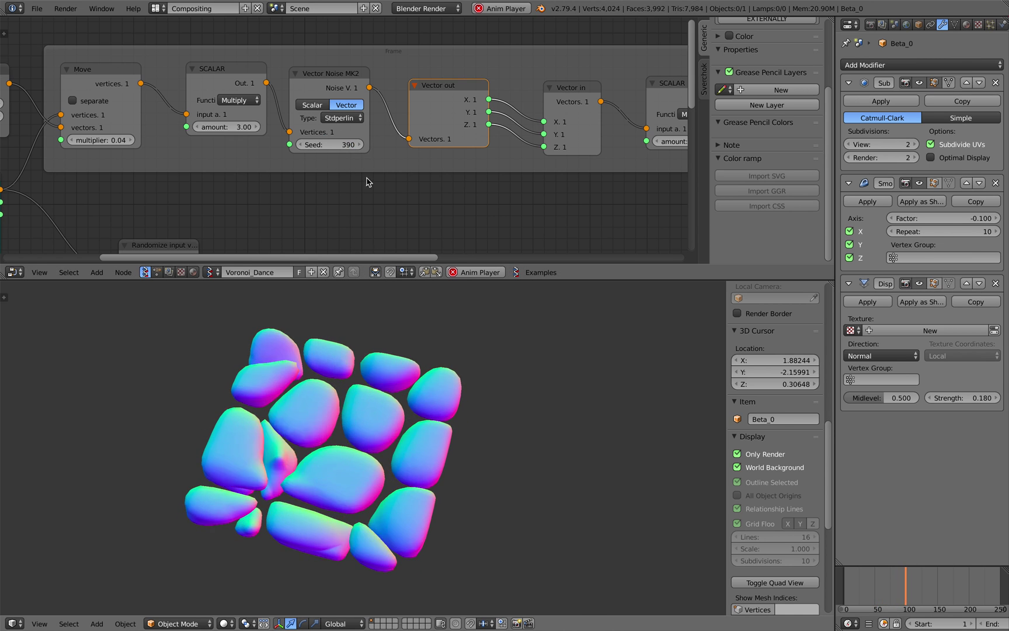
Step: Set the Vector Noise MK2 node's noise type to Blender
left_click(345, 119)
left_click(349, 132)
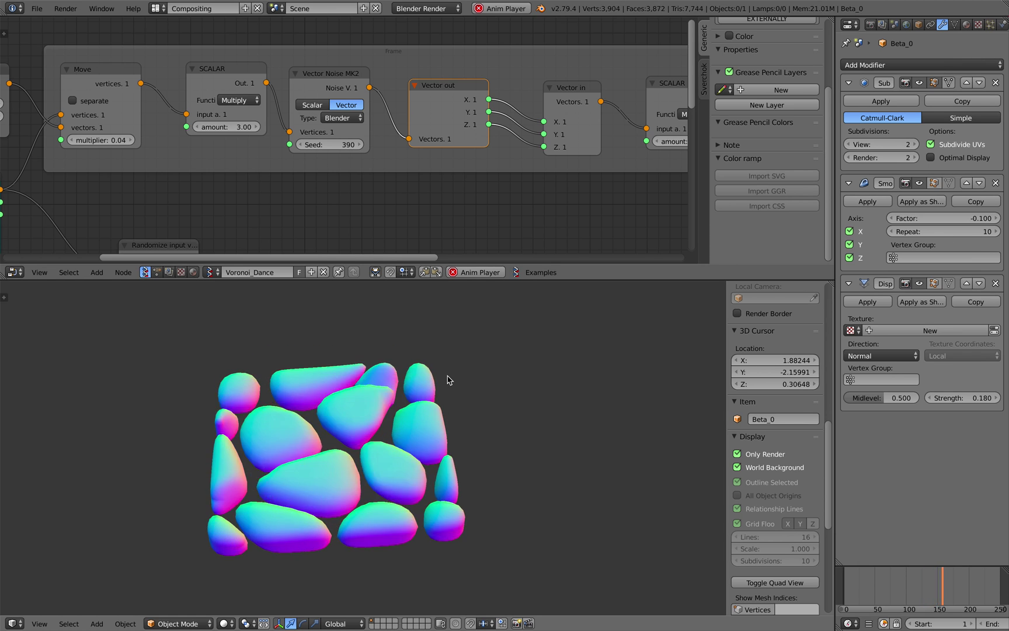
Step: Disconnect the Vector out node's Z from the Vector in node's Z input and stop playback
middle_click_drag(564, 153, 486, 151)
left_click_drag(466, 145, 448, 166)
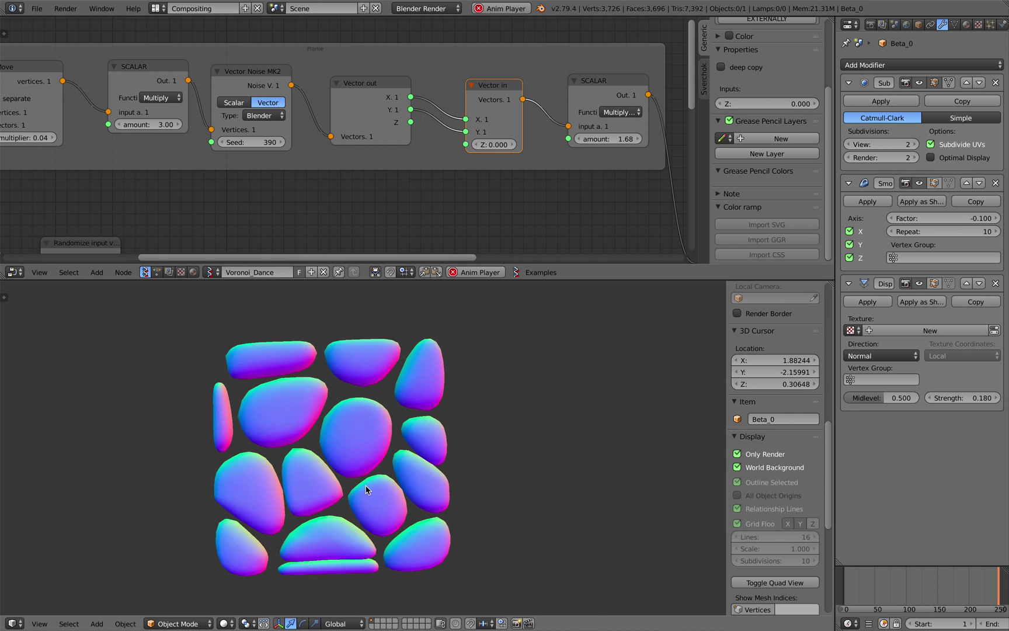
key("Escape")
Step: Save the project with Save As, and save it once more over the same file
left_click(36, 8)
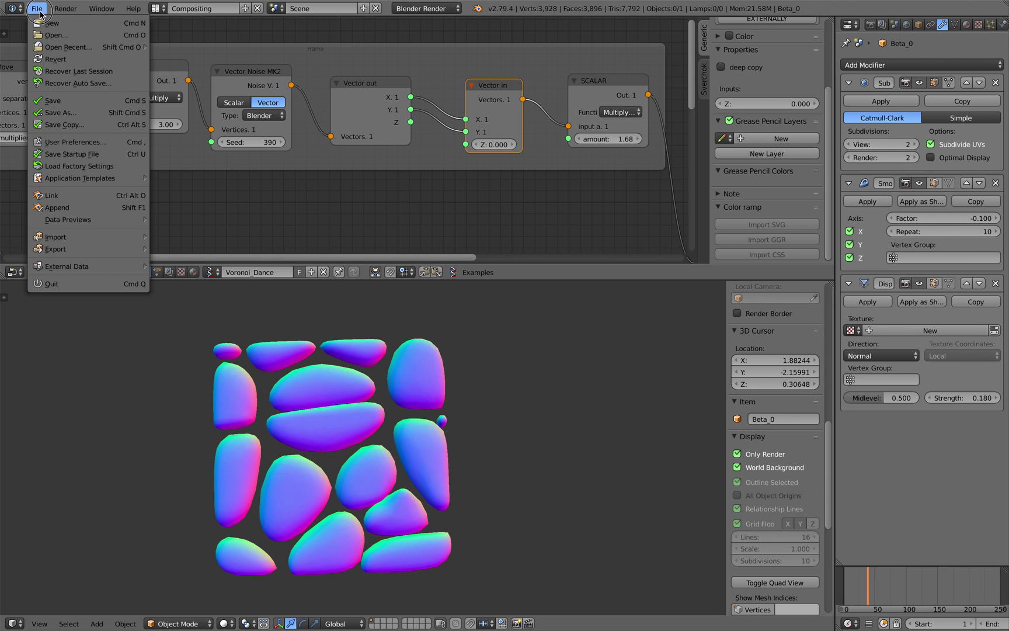
left_click(76, 113)
left_click(928, 55)
left_click(957, 41)
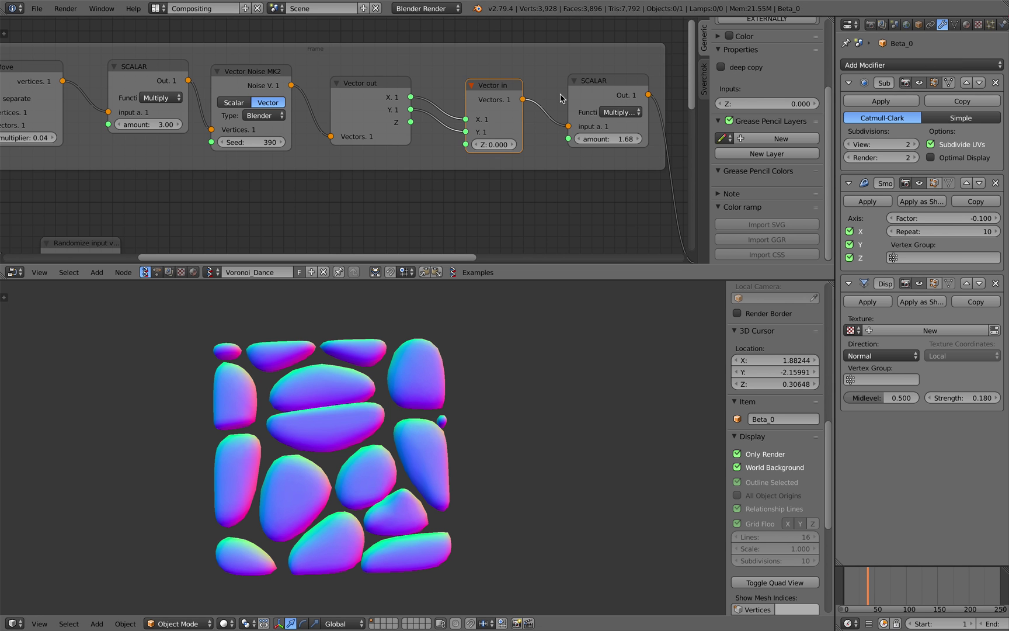
middle_click_drag(284, 128, 541, 84)
key("super+s")
left_click(541, 84)
Step: Set the Plane MK2 node's N Verts X and Y to 6, preview the animation and stop playback
middle_click_drag(258, 141, 298, 135)
left_click(192, 138)
middle_click_drag(222, 205, 228, 192)
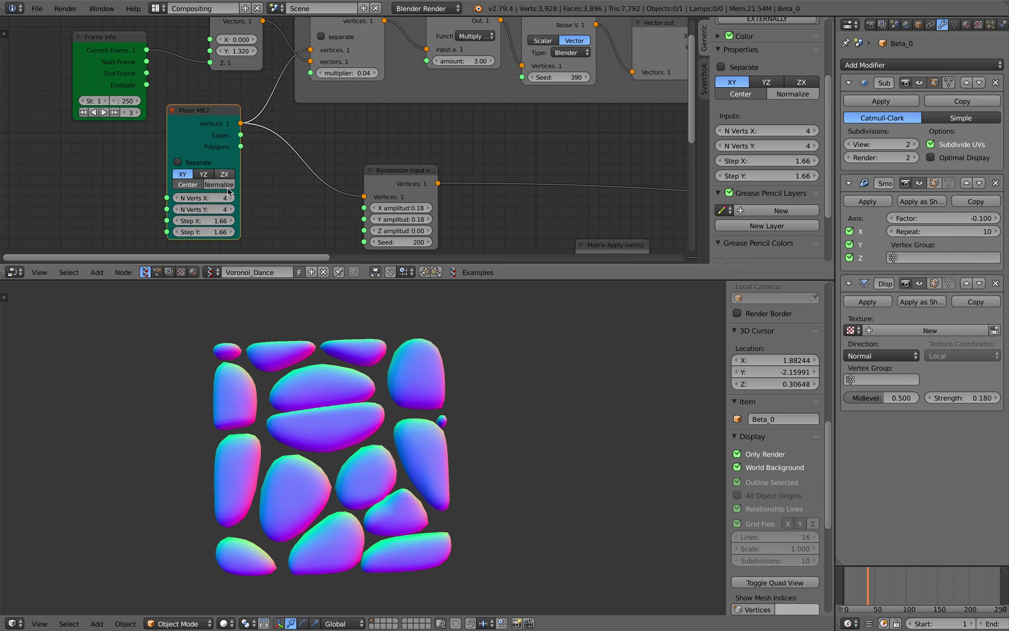
left_click_drag(230, 200, 251, 210)
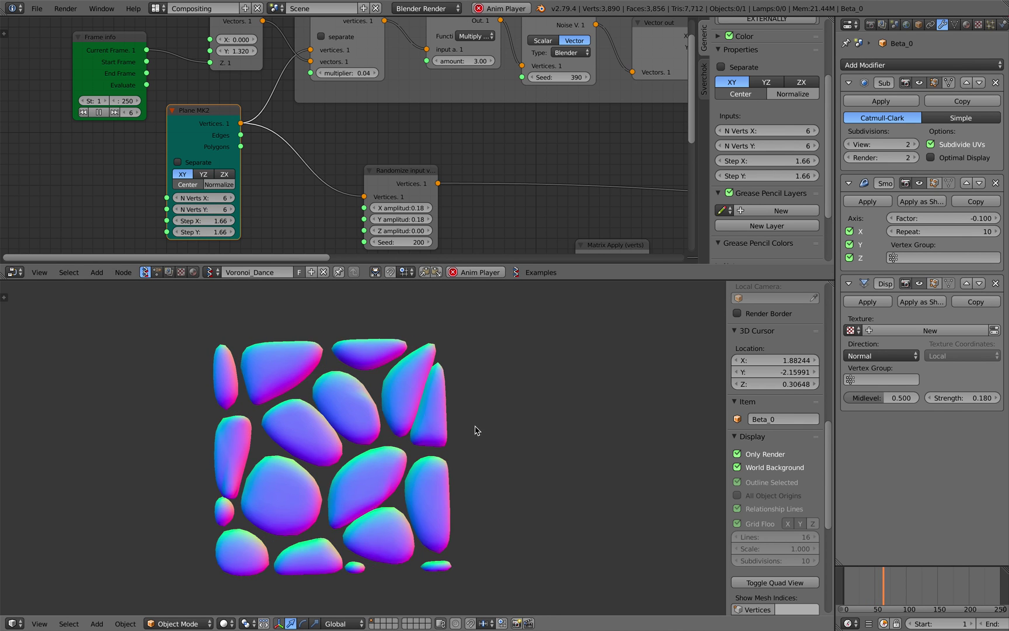
key("Escape")
Step: Hide the node editor's sidebar and look over the whole Voronoi_Dance node tree from the Plane MK2 node to the viewer nodes
scroll(476, 428, "down", 1)
middle_click_drag(476, 428, 446, 419)
middle_click_drag(477, 218, 360, 197)
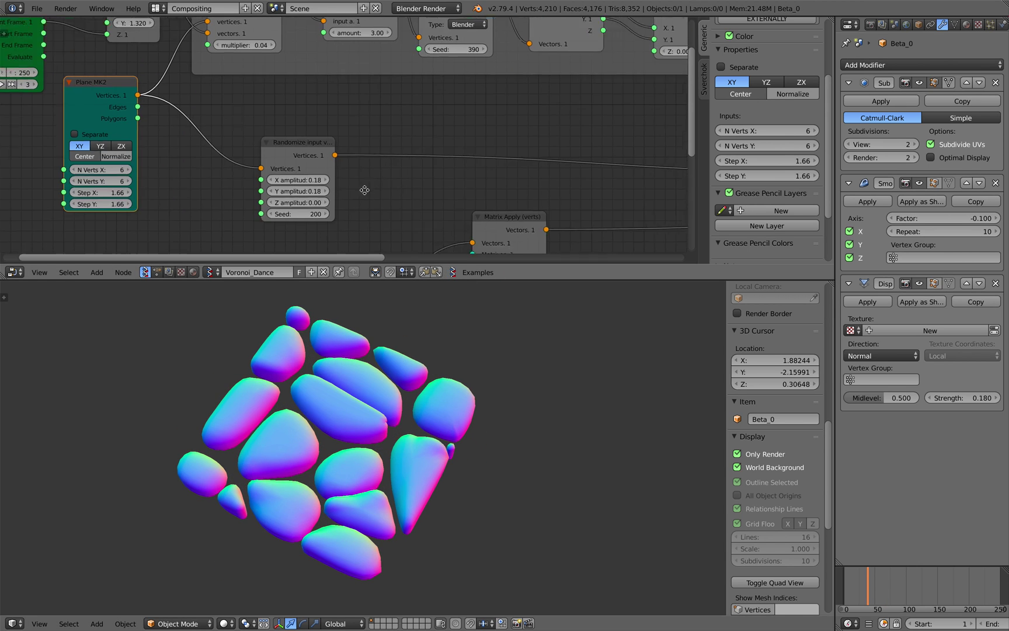
scroll(469, 140, "down", 3)
middle_click_drag(468, 141, 392, 159)
left_click_drag(699, 120, 874, 118)
scroll(636, 155, "down", 2)
scroll(581, 136, "down", 2)
middle_click_drag(633, 155, 528, 152)
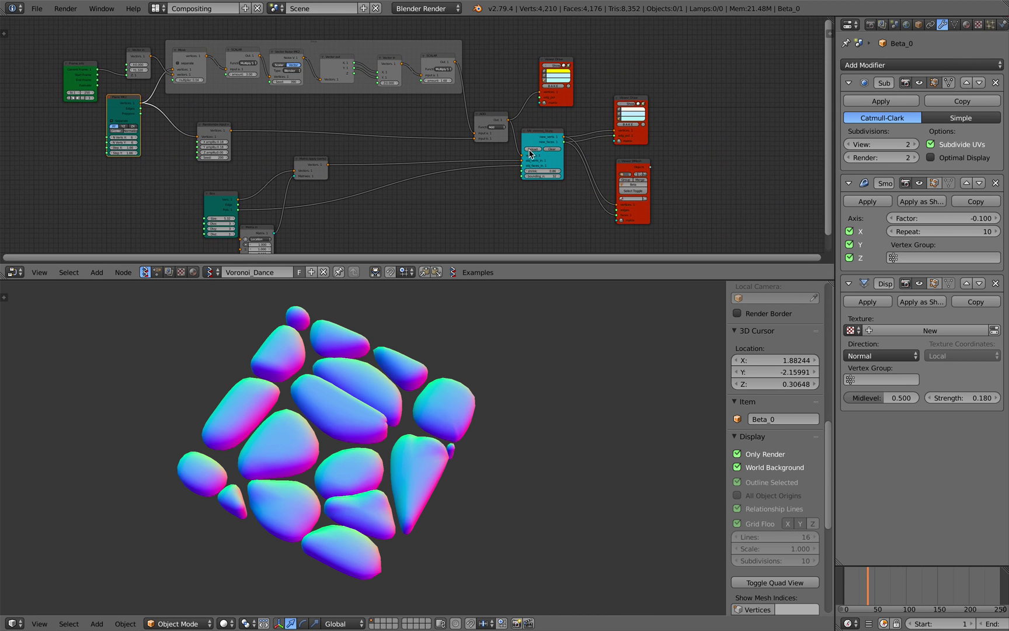
scroll(531, 153, "up", 1)
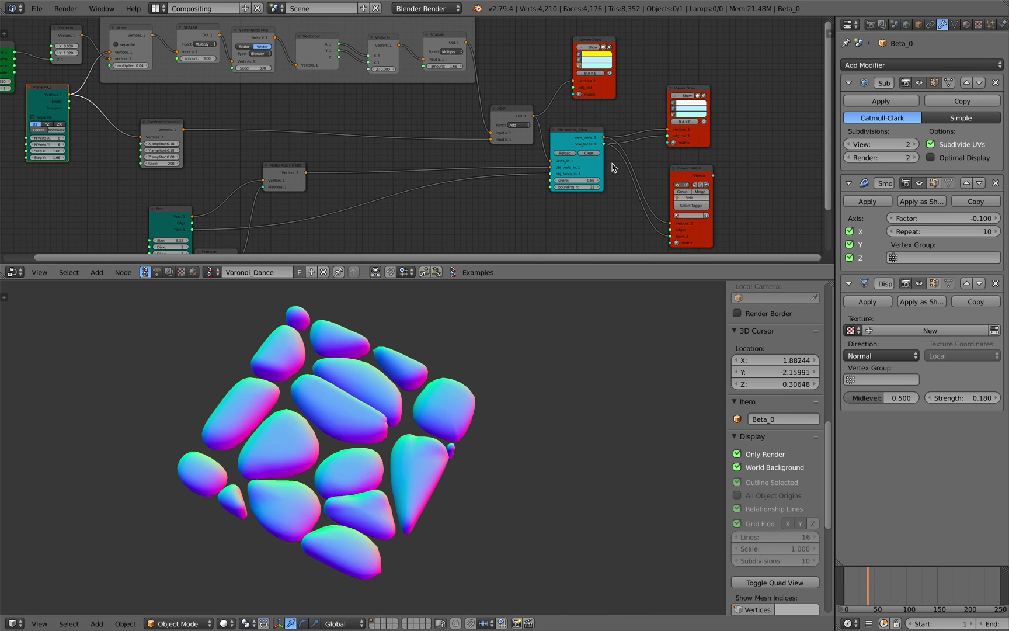